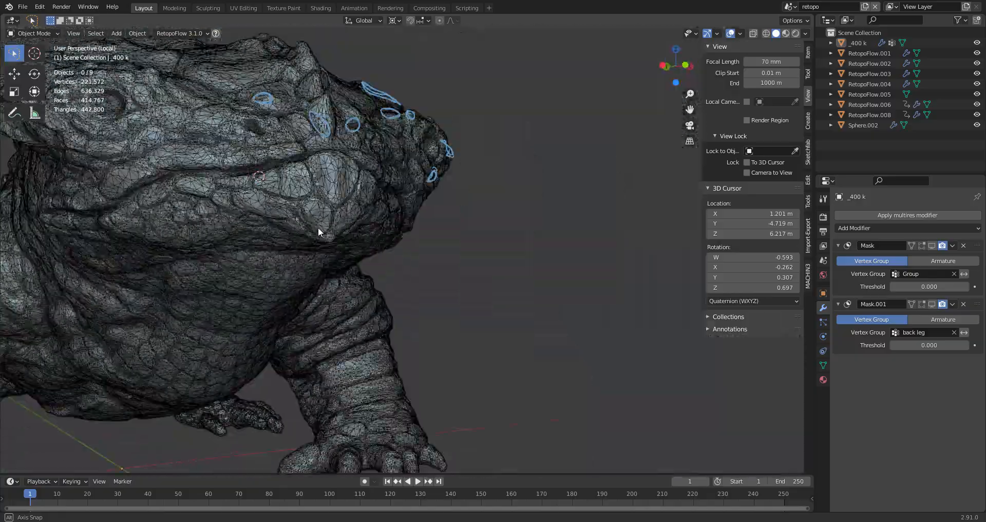
- Leave the local view of the sculpt and isolate the pink head mesh RetopoFlow.008 in local view
scroll(245, 236, up, 1)
click(245, 236)
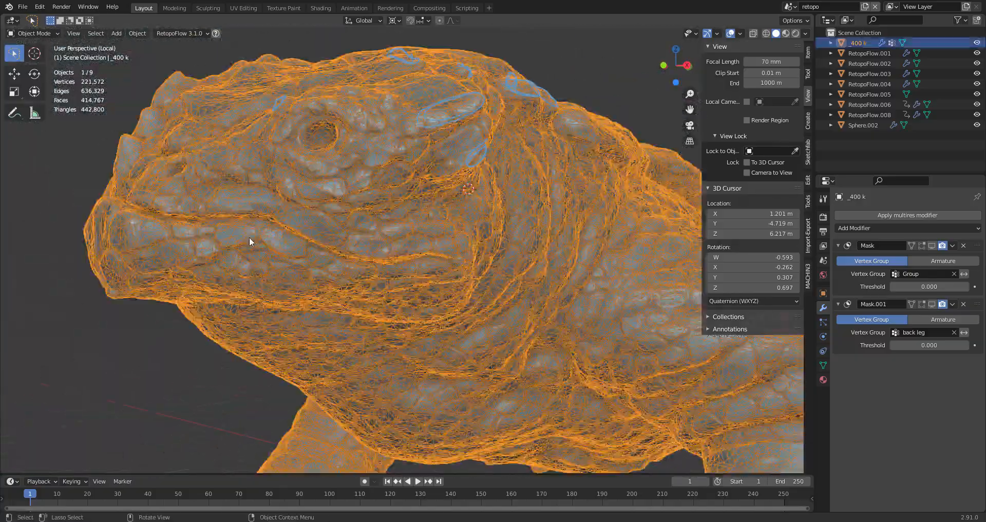
scroll(233, 240, down, 1)
key(alt+a)
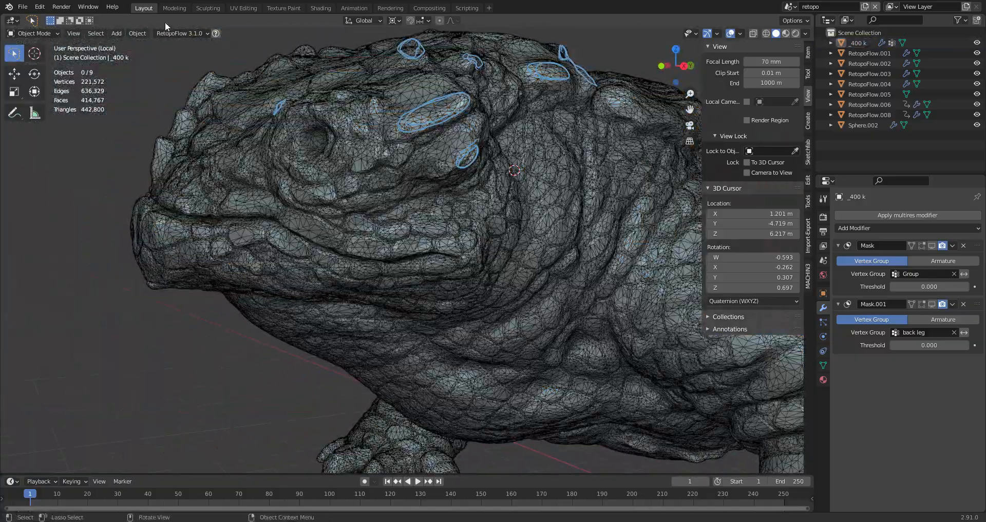
key(KP_Divide)
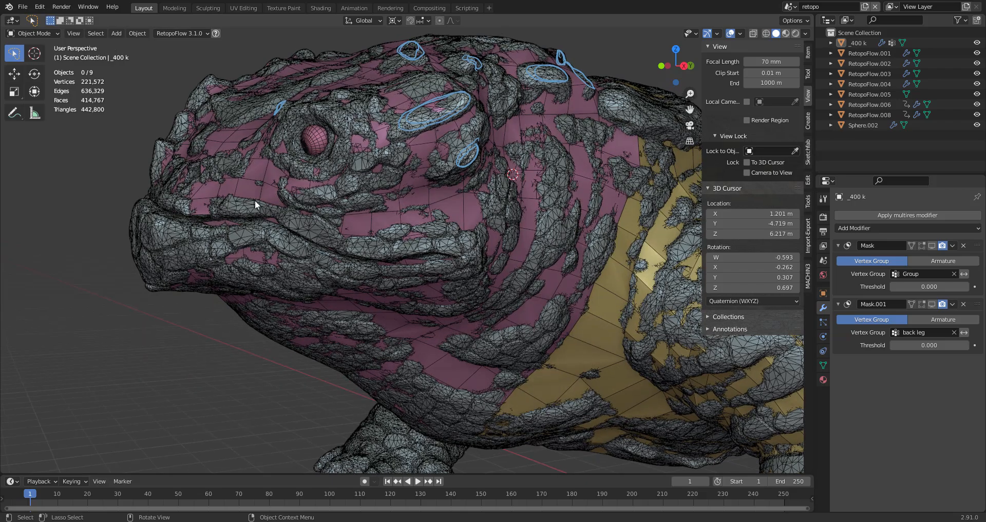
click(255, 190)
scroll(260, 223, down, 2)
middle_drag(376, 230, 286, 239)
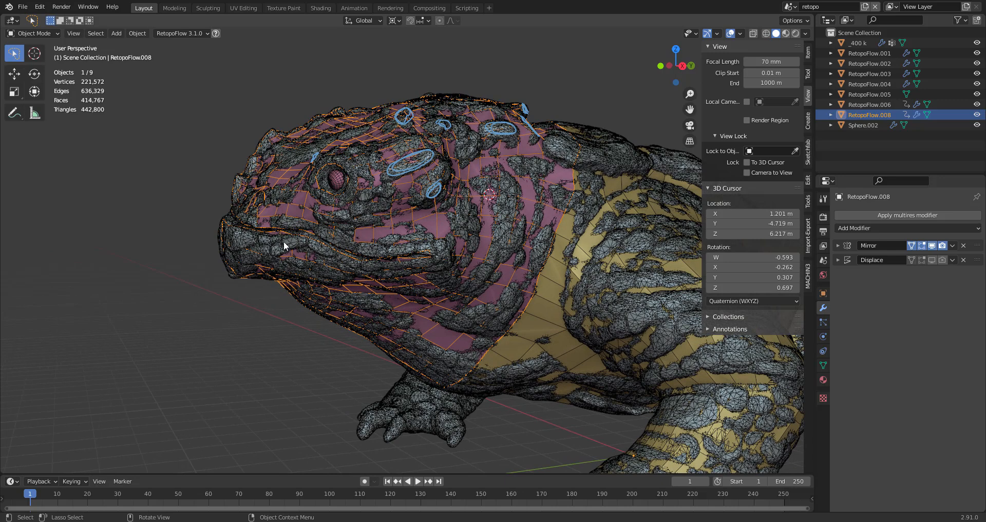
key(KP_Divide)
click(217, 311)
key(a)
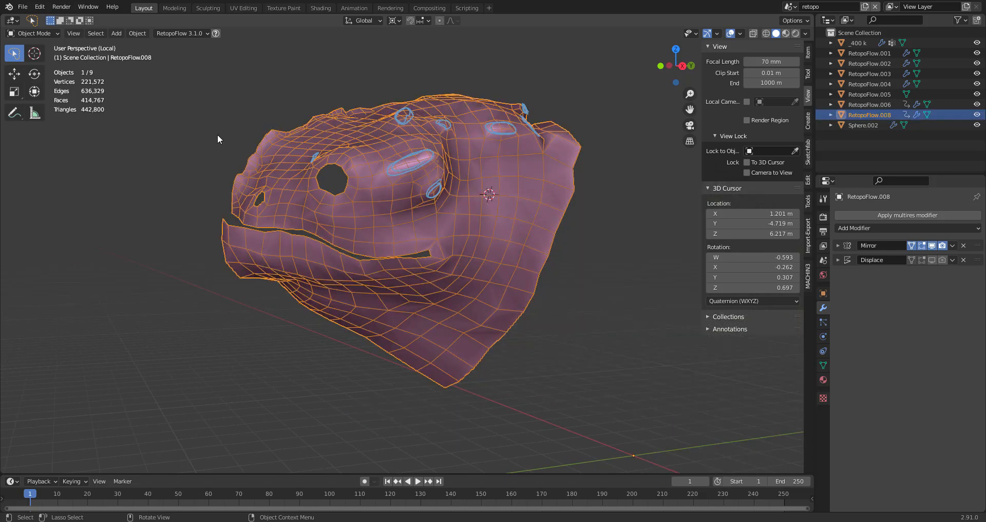
click(74, 34)
mouse_move(104, 121)
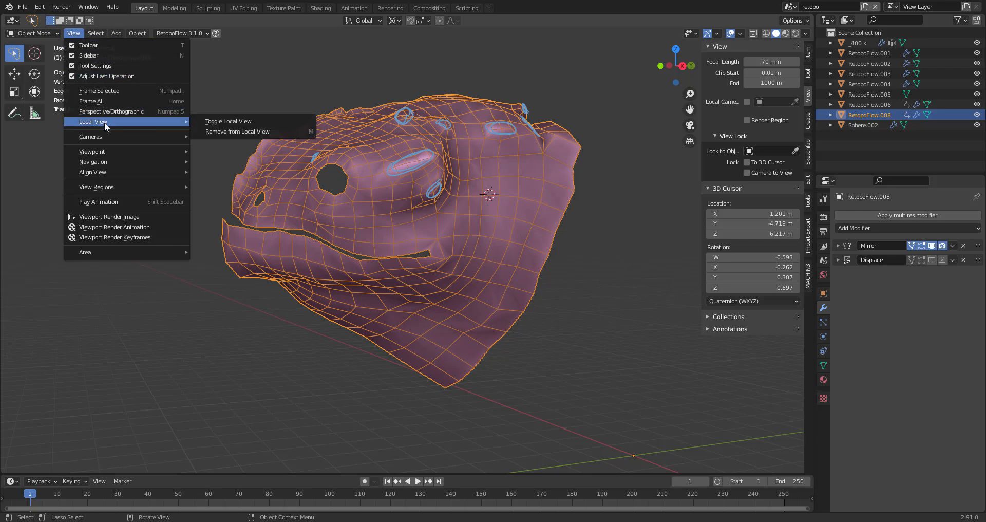
click(127, 334)
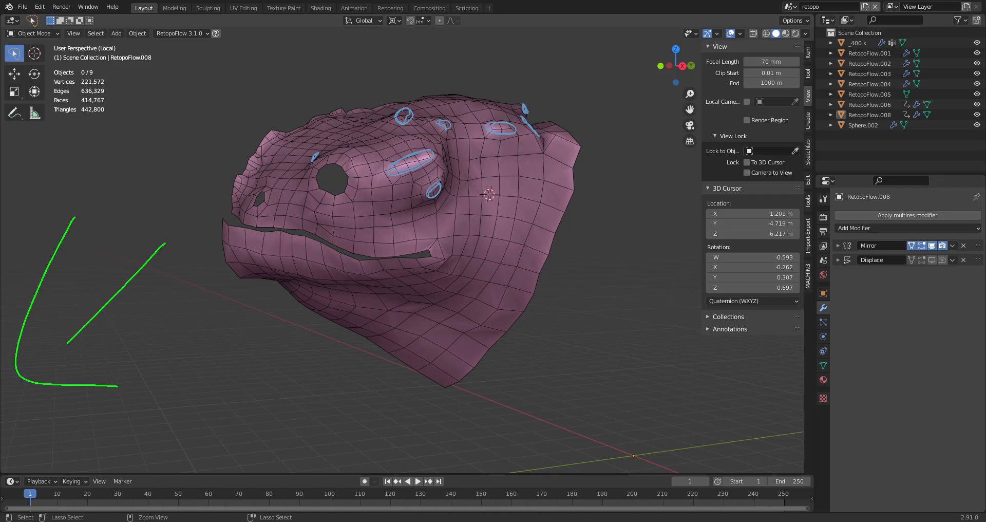
- Select the edge loop around the head mesh's mouth opening in Edit Mode and grow the selection by one ring of faces
middle_drag(280, 244, 390, 246)
click(211, 252)
middle_drag(212, 251, 384, 264)
key(Tab)
middle_drag(558, 259, 531, 260)
alt+click(522, 220)
key(ctrl+KP_Add)
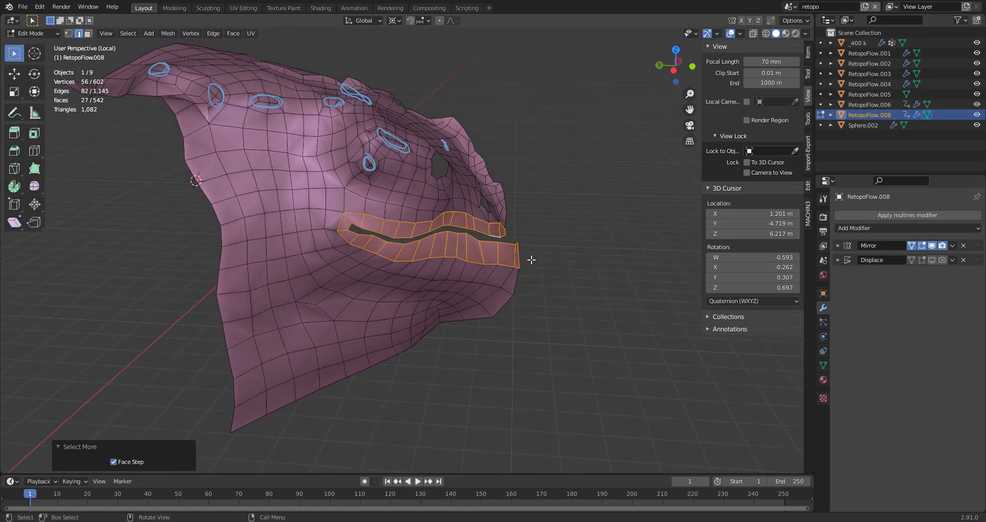
- Duplicate the selected lip faces in place and move the copy back into the head along the global Y axis
key(shift+d)
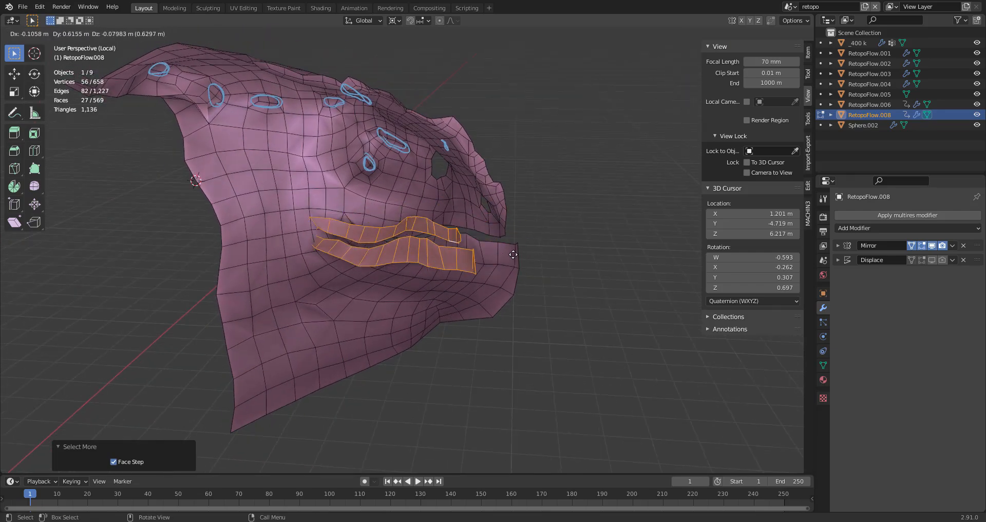
right_click(537, 254)
middle_drag(537, 254, 559, 249)
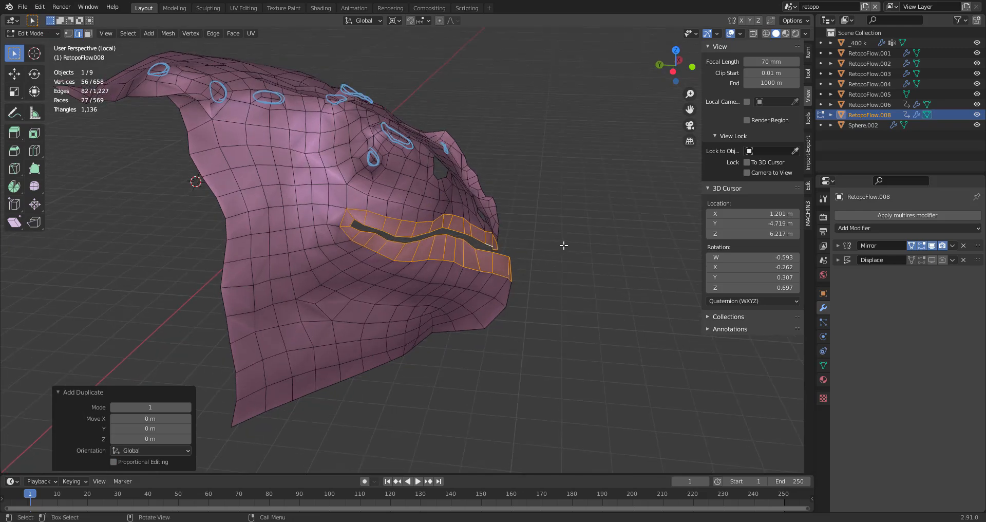
key(g)
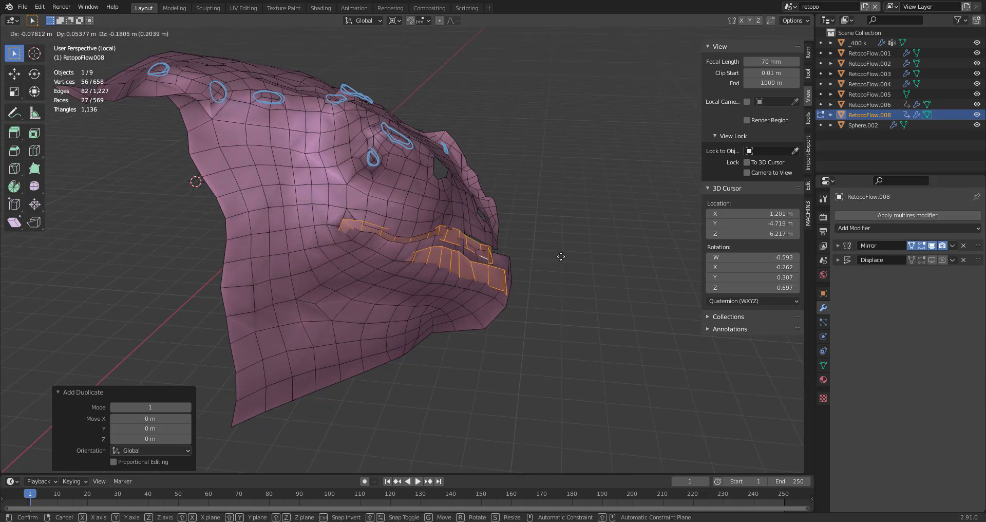
key(y)
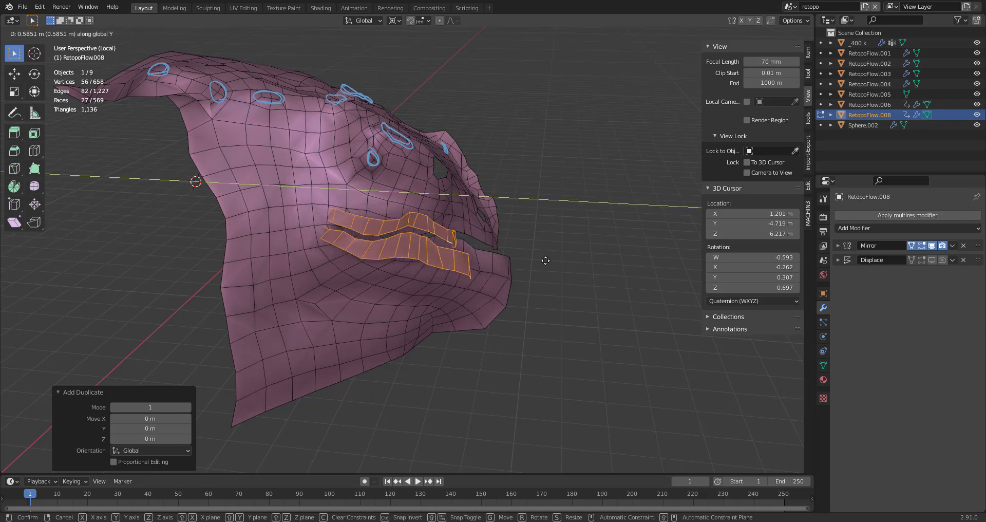
click(540, 265)
- Place the 3D cursor at the front of the mouth near the centre line and set the pivot point to 3D Cursor
middle_drag(540, 265, 430, 261)
middle_drag(590, 248, 513, 245)
shift+right_drag(436, 241, 543, 226)
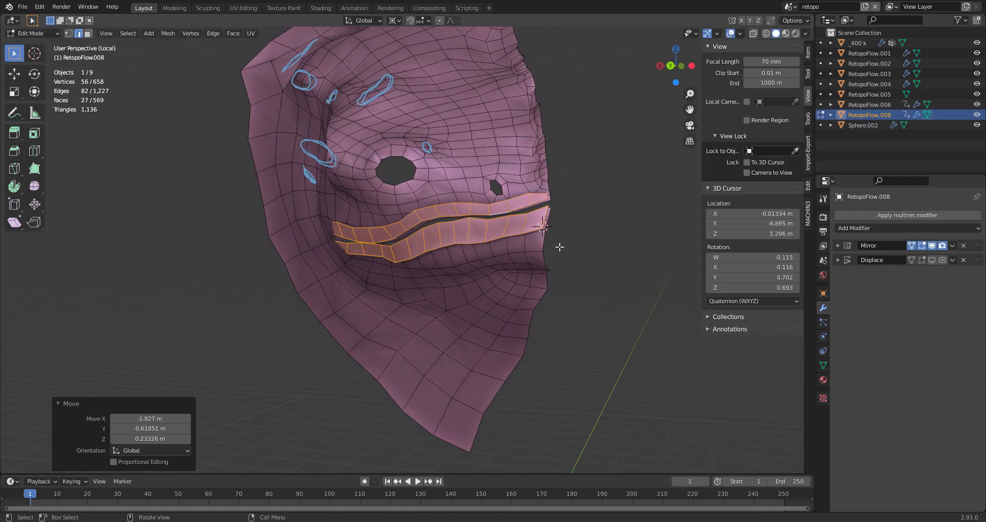
click(394, 20)
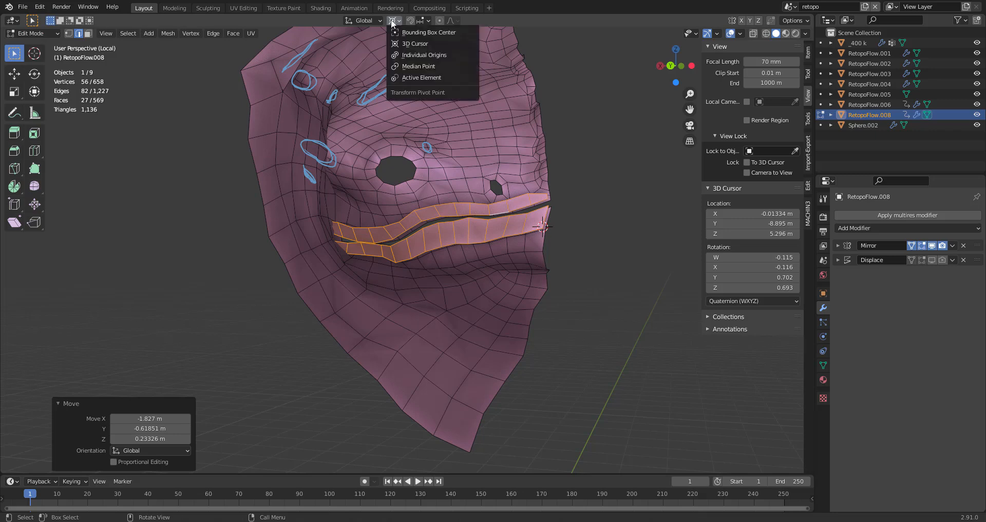
click(421, 43)
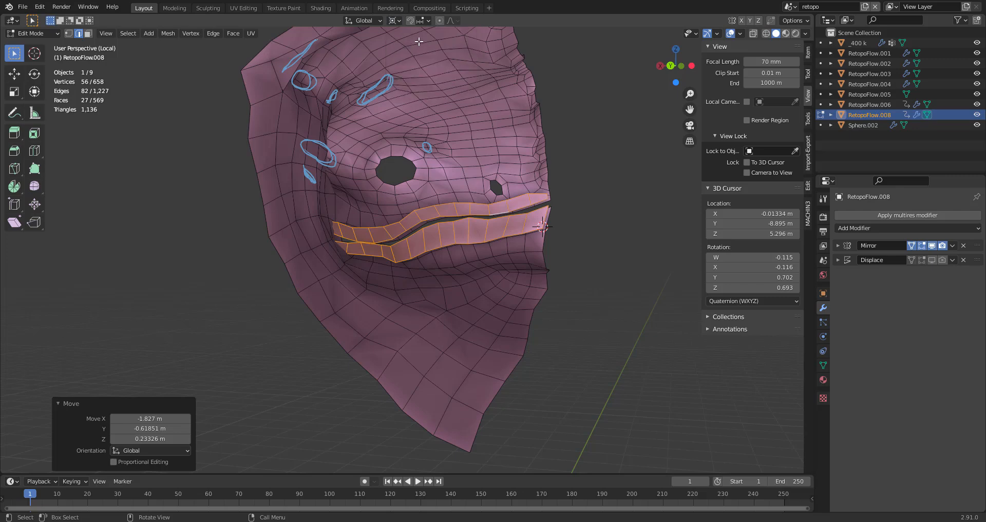
middle_drag(534, 253, 554, 255)
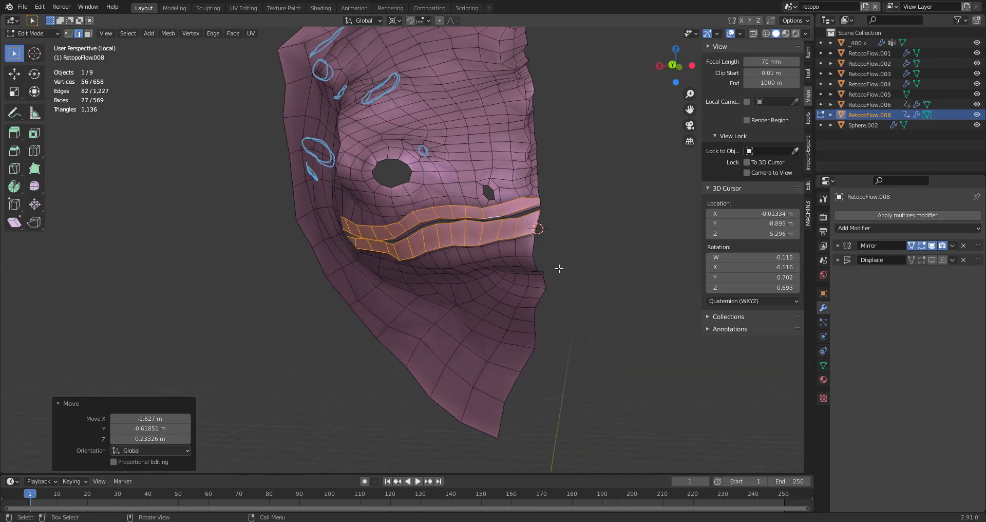
key(period)
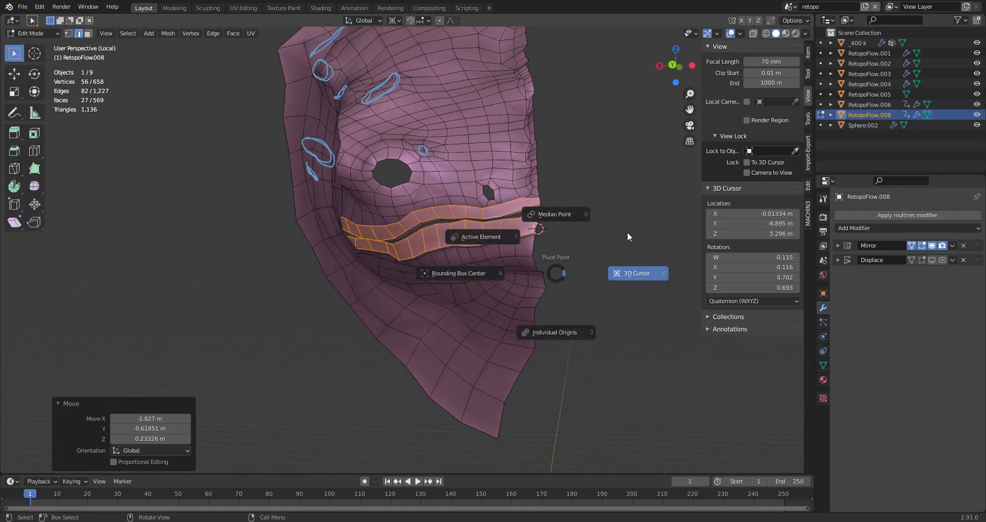
click(636, 273)
- Scale the duplicated lip strip to about 0.835 along the global X axis, towards the 3D cursor
middle_drag(587, 256, 612, 252)
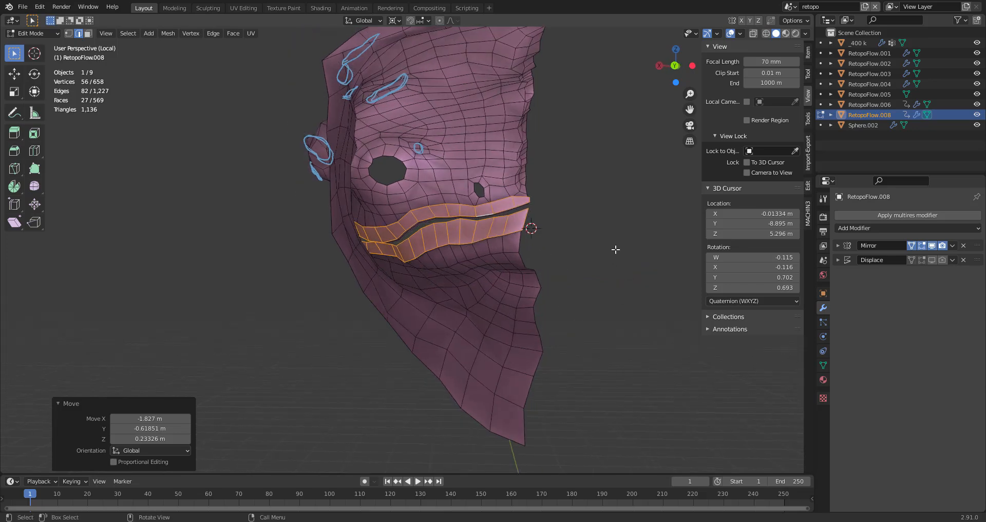
key(s)
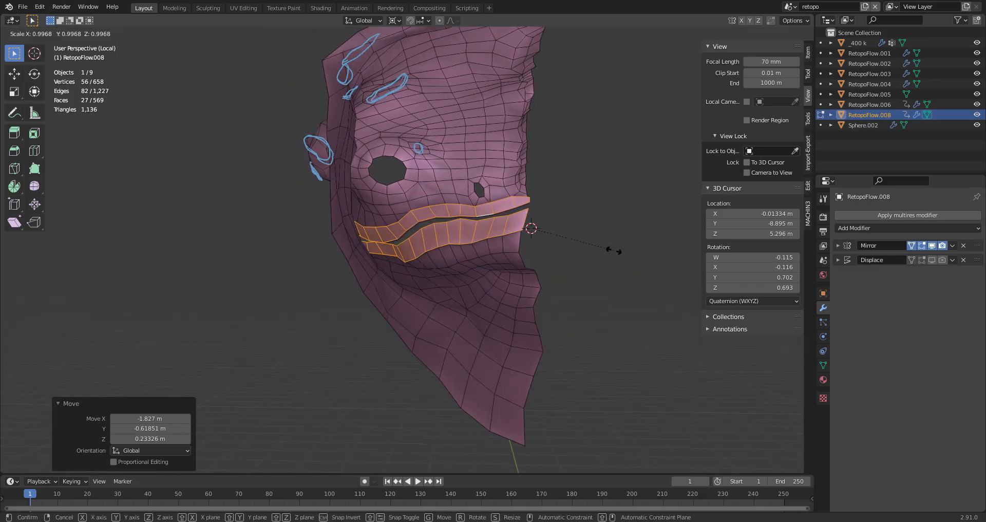
key(x)
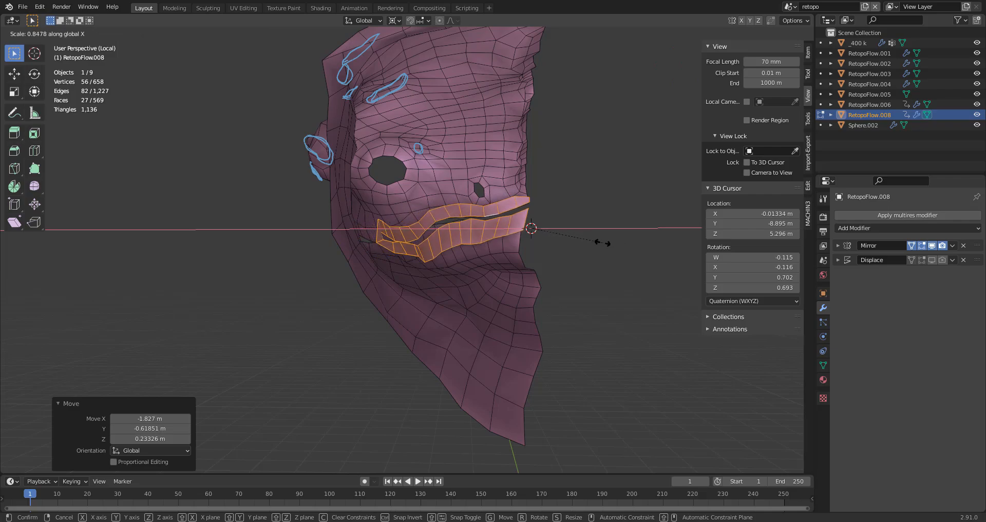
click(602, 241)
- Extrude the lip strip about 2.75 m along the global Y axis into the head
mouse_move(603, 238)
middle_down()
mouse_move(529, 272)
mouse_move(452, 267)
mouse_move(593, 247)
middle_up()
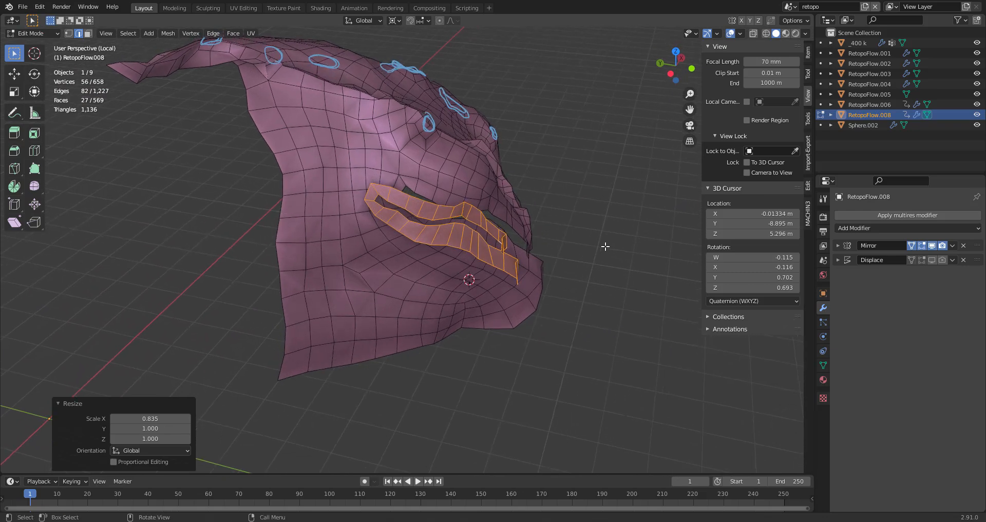
key(e)
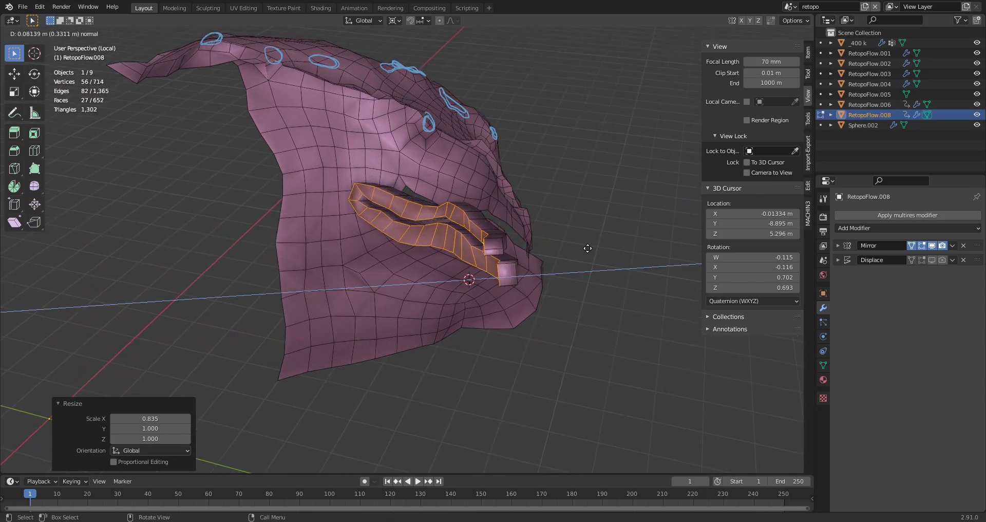
key(y)
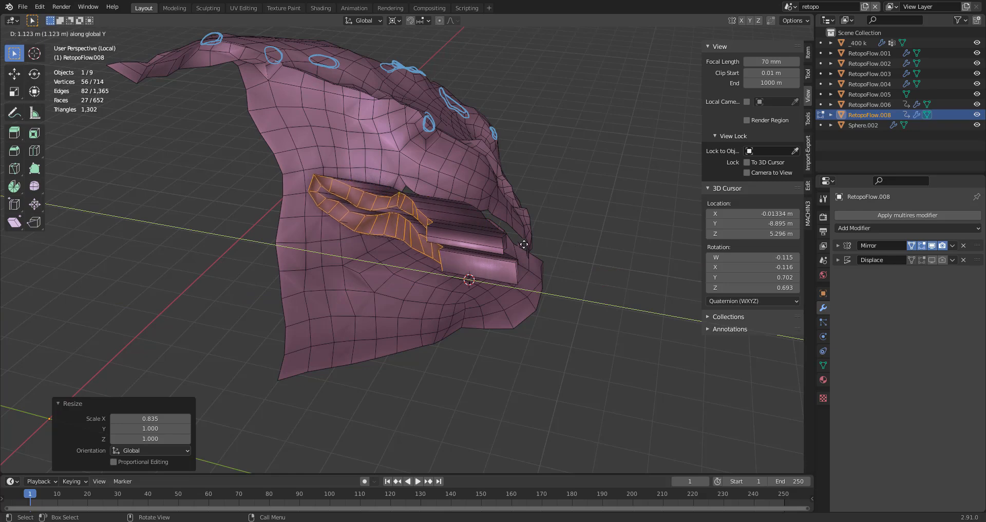
click(431, 238)
middle_drag(430, 237, 533, 242)
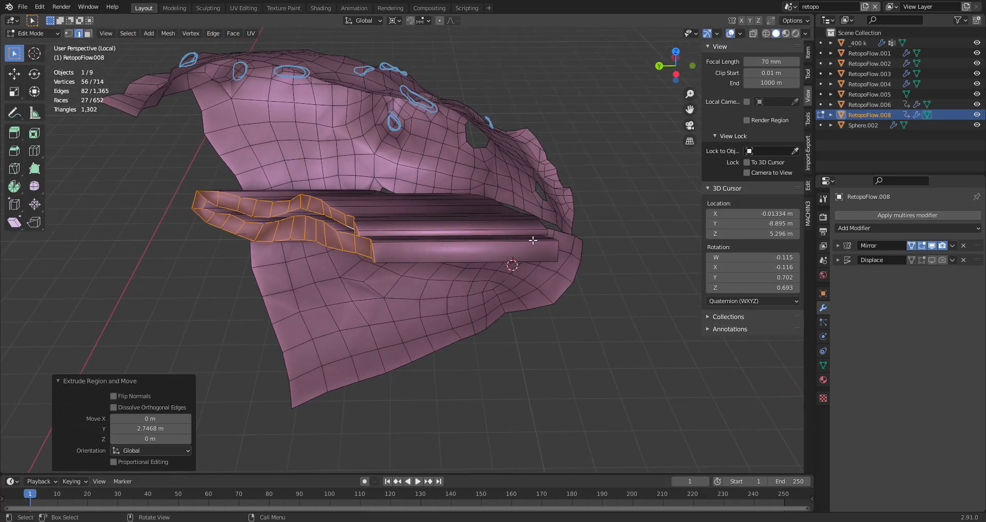
key(s)
key(y)
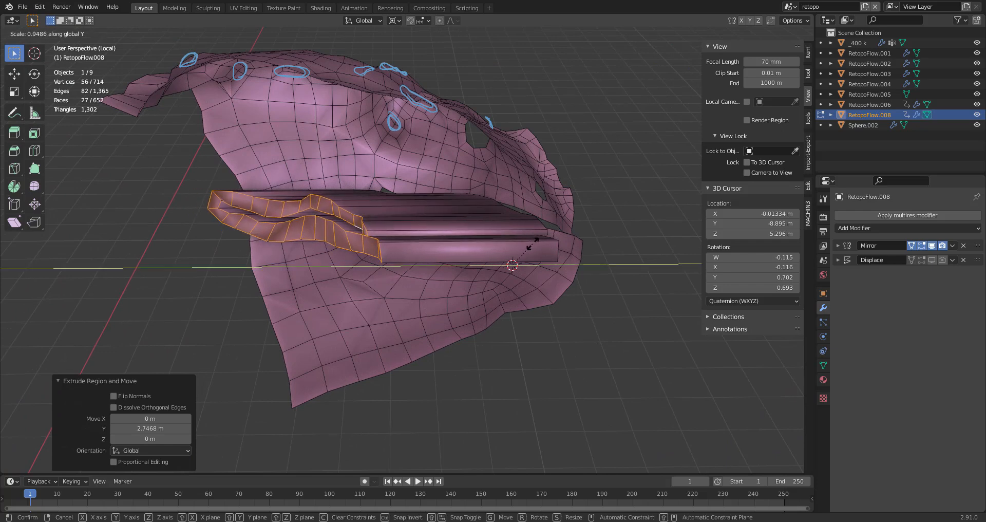
text(0)
text(g)
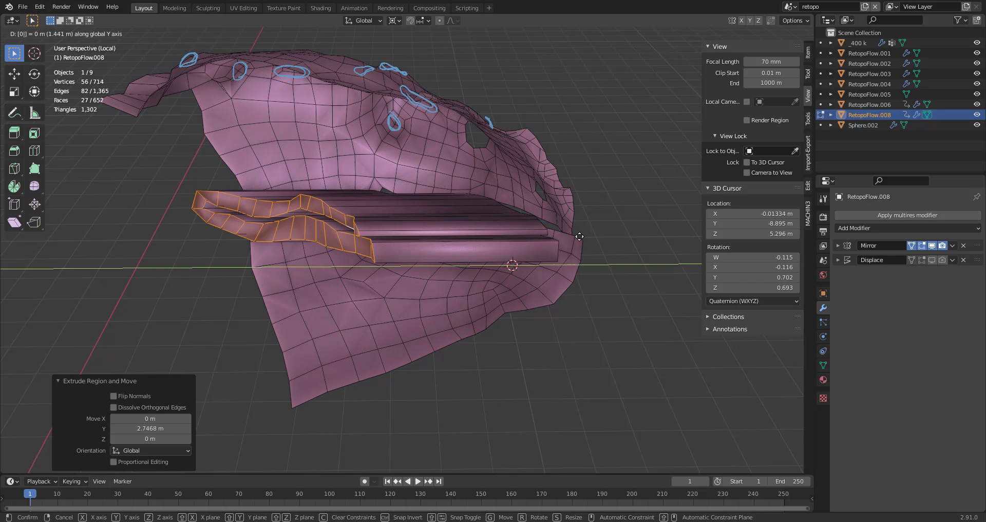
right_click(580, 235)
- Place the 3D cursor at the extrusion's back end and flatten the selected faces there by scaling to 0 along Y
middle_drag(564, 245, 560, 242)
mouse_move(258, 235)
shift+right_down()
mouse_move(262, 227)
mouse_move(253, 229)
shift+right_up()
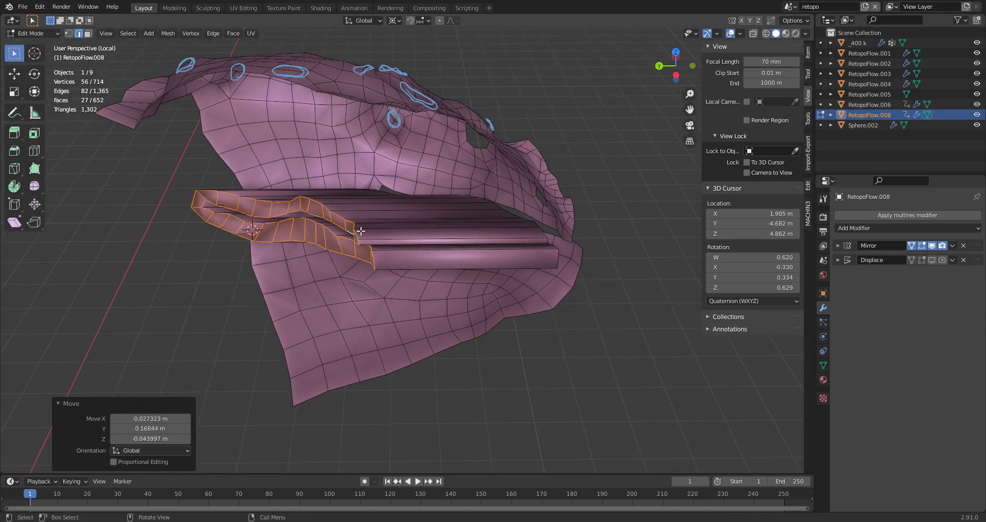
key(s)
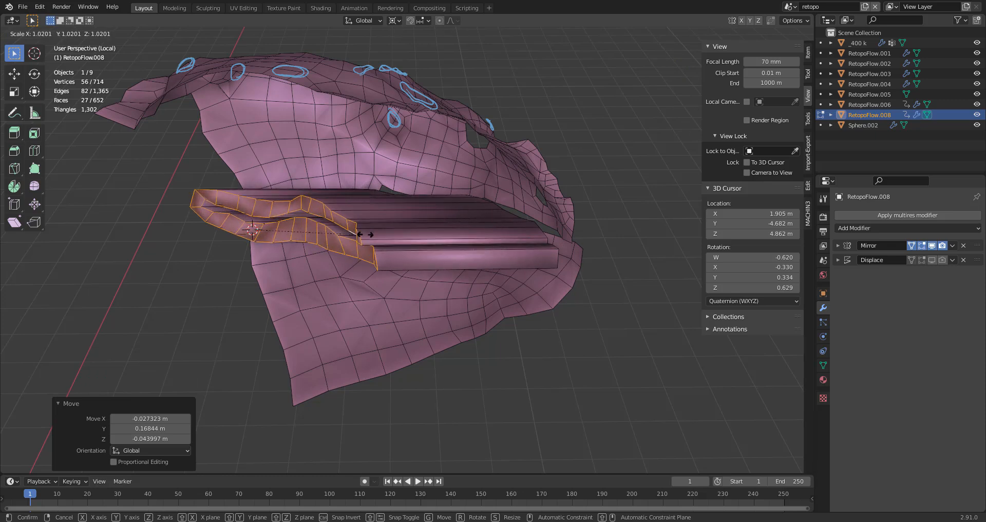
key(y)
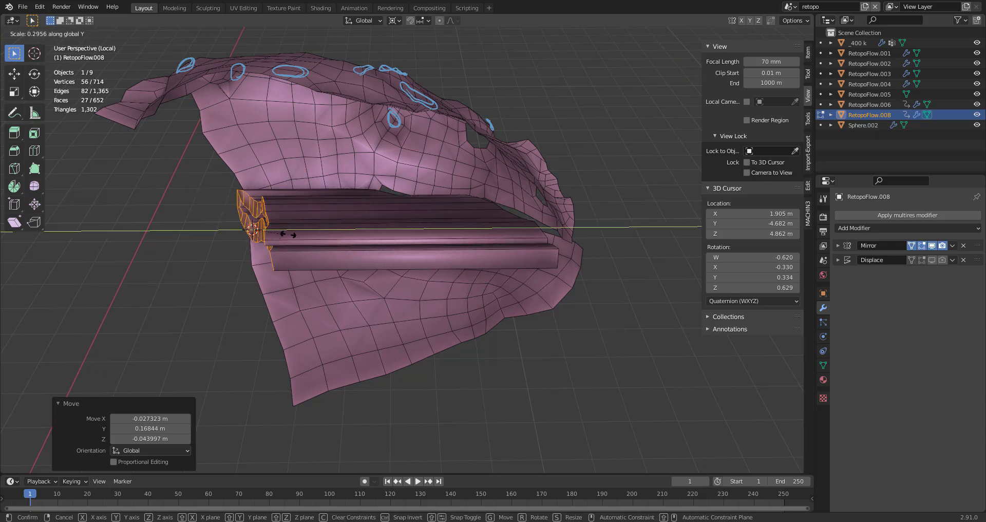
text(0)
key(Return)
- Delete the flattened faces that close the back end of the extrusion
middle_drag(288, 236, 368, 208)
key(x)
click(356, 214)
- Delete the two long side faces of the upper and lower extrusions along the head's centre line
shift+click(385, 218)
key(3)
click(388, 208)
shift+click(396, 223)
middle_drag(397, 223, 337, 146)
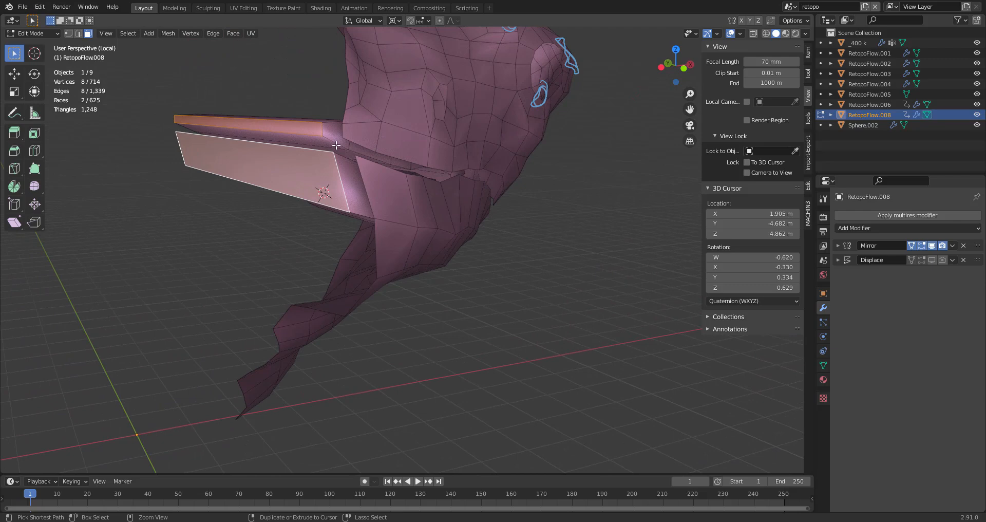
key(Escape)
mouse_move(379, 201)
middle_down()
mouse_move(440, 209)
mouse_move(568, 143)
mouse_move(473, 185)
mouse_move(594, 157)
mouse_move(553, 135)
mouse_move(514, 157)
middle_up()
key(x)
click(387, 229)
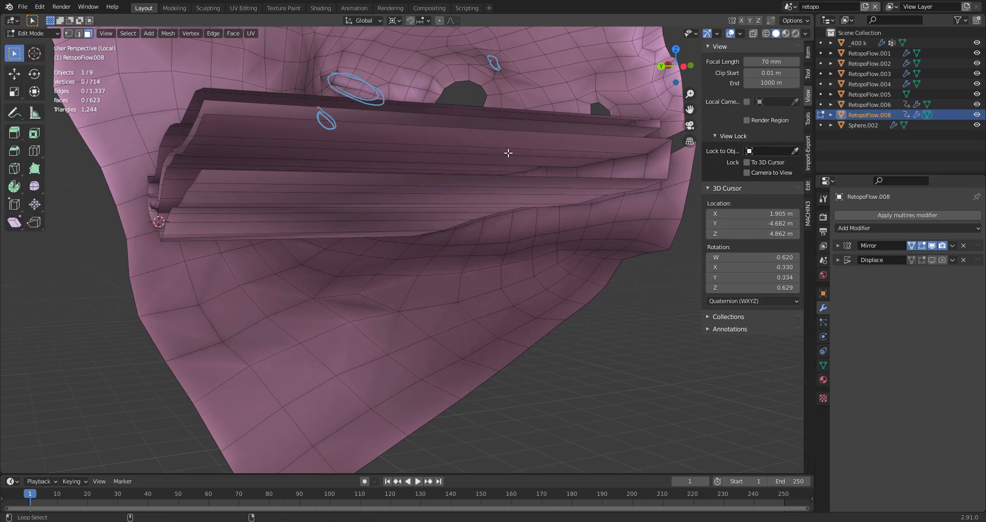
- Select the loop of inner wall faces along the mouth extrusion and delete it
alt+click(509, 153)
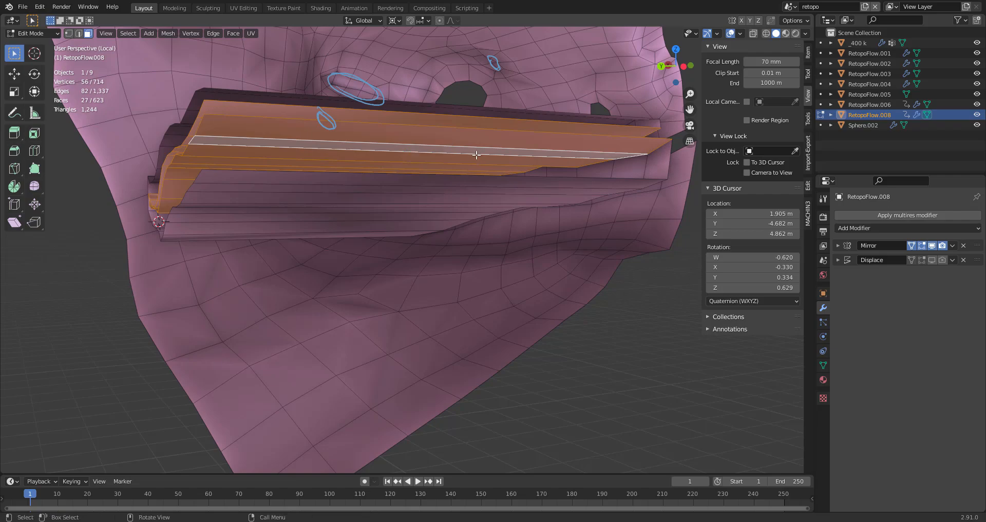
key(x)
click(463, 180)
- Fill the open back end of the mouth cavity with thirteen faces between the upper and lower rims, starting from the outermost vertical edge
middle_drag(465, 179, 430, 228)
key(2)
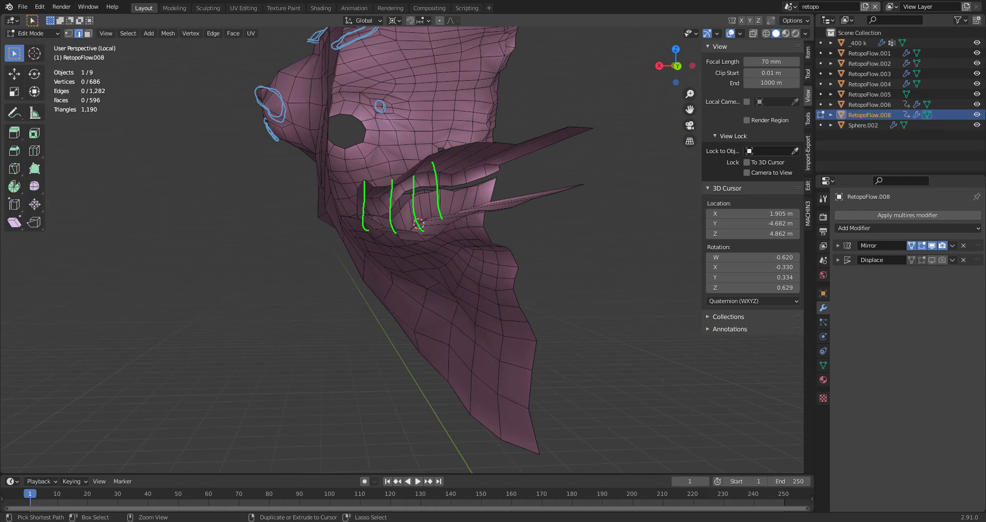
mouse_move(584, 189)
middle_down()
mouse_move(557, 211)
mouse_move(530, 207)
middle_up()
middle_drag(341, 218, 395, 210)
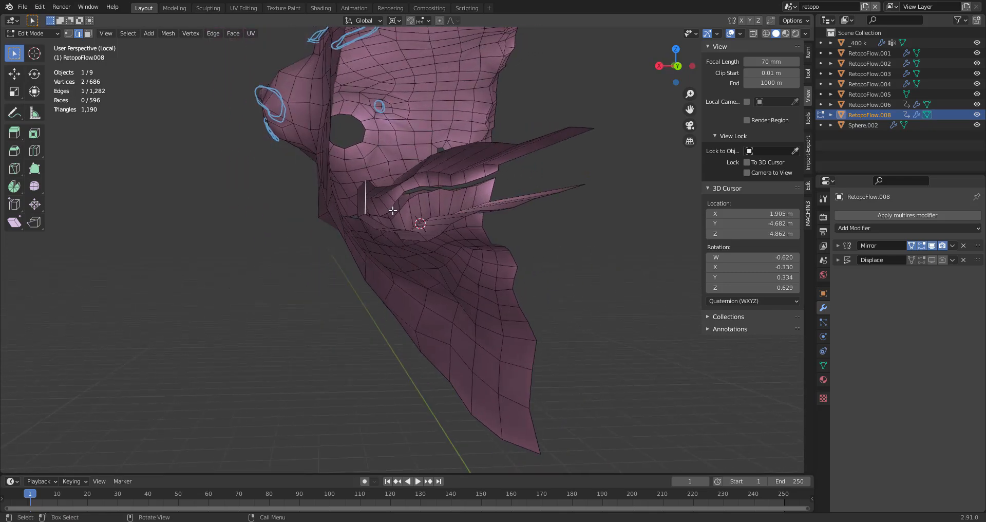
key(f)
key(f)
key(f)
key(f)
key(f)
key(f)
key(f)
key(f)
key(f)
key(f)
key(f)
key(f)
key(f)
- Add seven evenly spaced edge loops around the extruded walls of the mouth cavity, between its front rim and back end
middle_drag(416, 203, 369, 162)
key(alt+a)
key(ctrl+r)
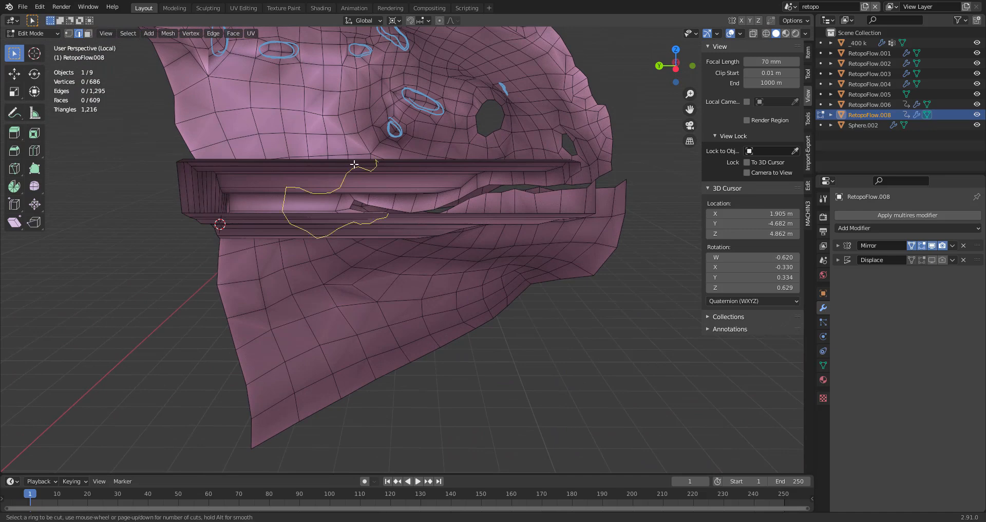
click(355, 162)
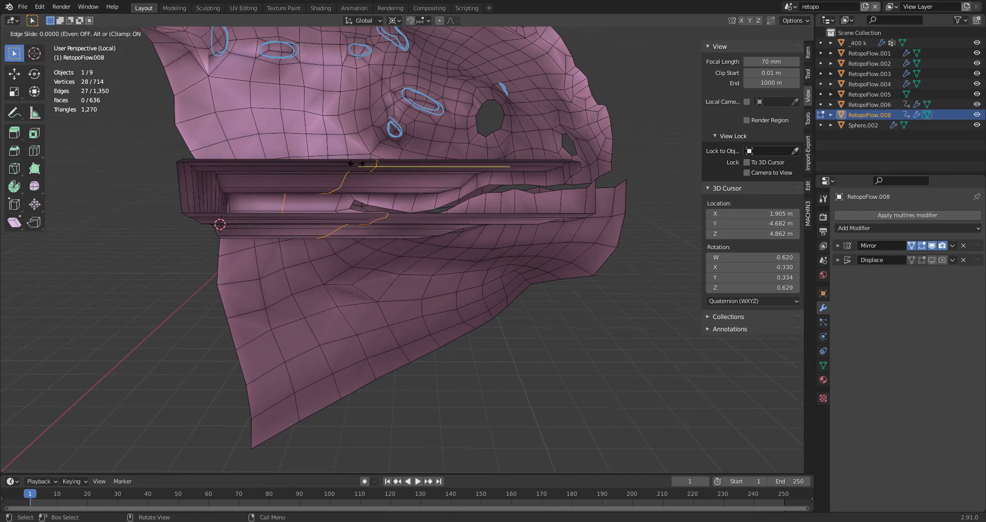
click(382, 150)
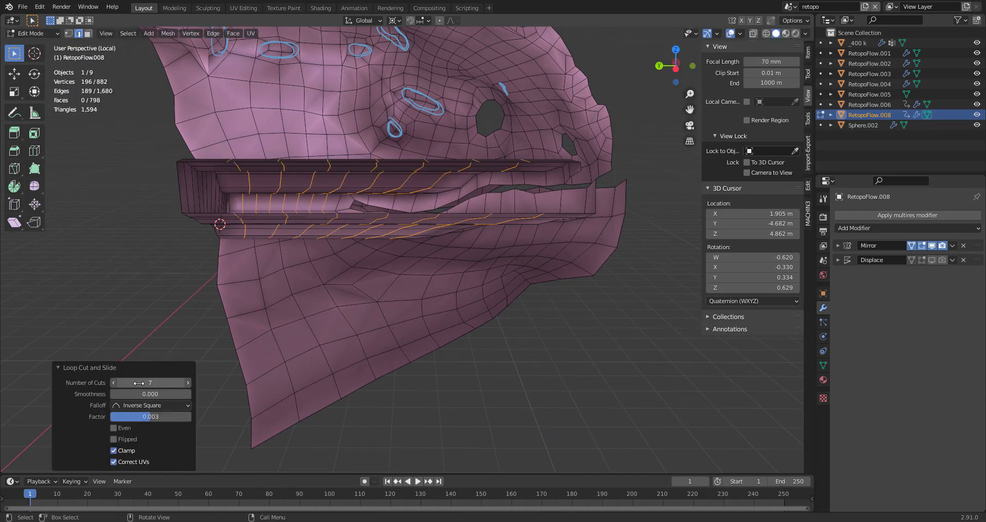
middle_drag(442, 257, 361, 203)
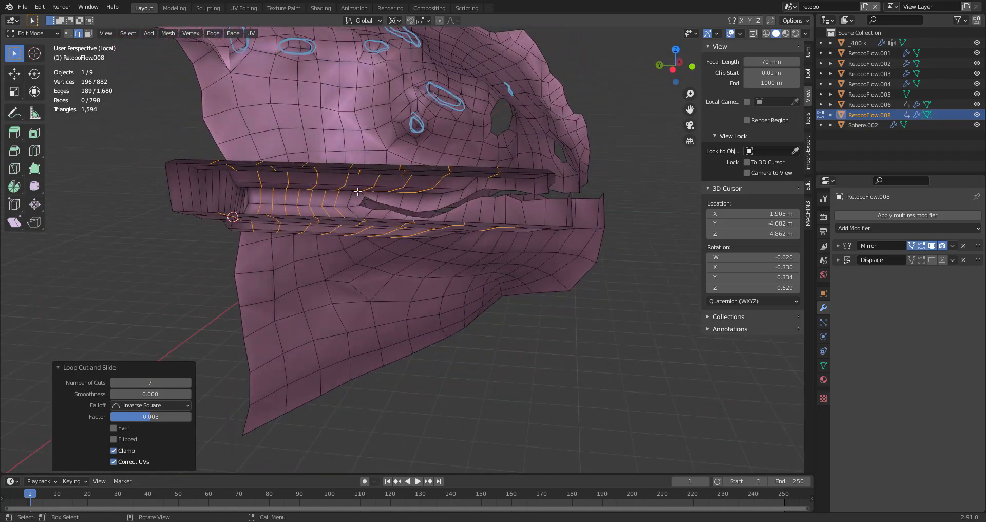
- Examine the subdivided mouth cavity in Object Mode with nothing selected, then resume editing the head mesh
middle_drag(280, 186, 296, 209)
key(alt+a)
key(Tab)
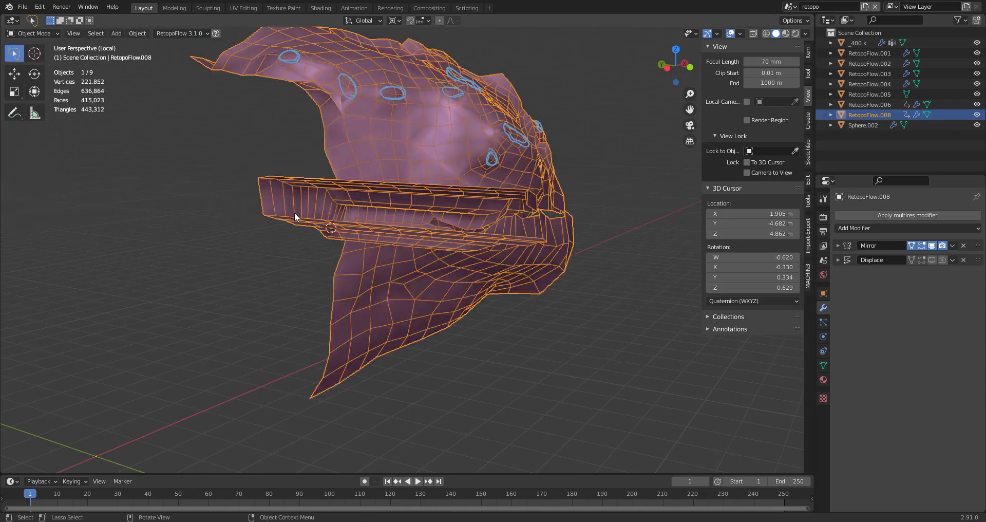
key(alt+a)
key(a)
key(alt+a)
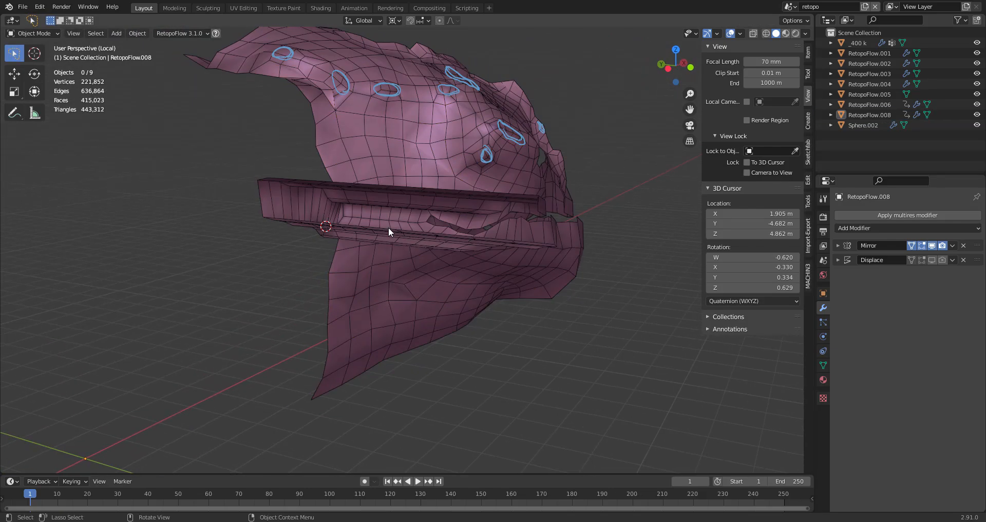
scroll(387, 229, up, 4)
scroll(385, 216, up, 1)
click(379, 228)
key(Tab)
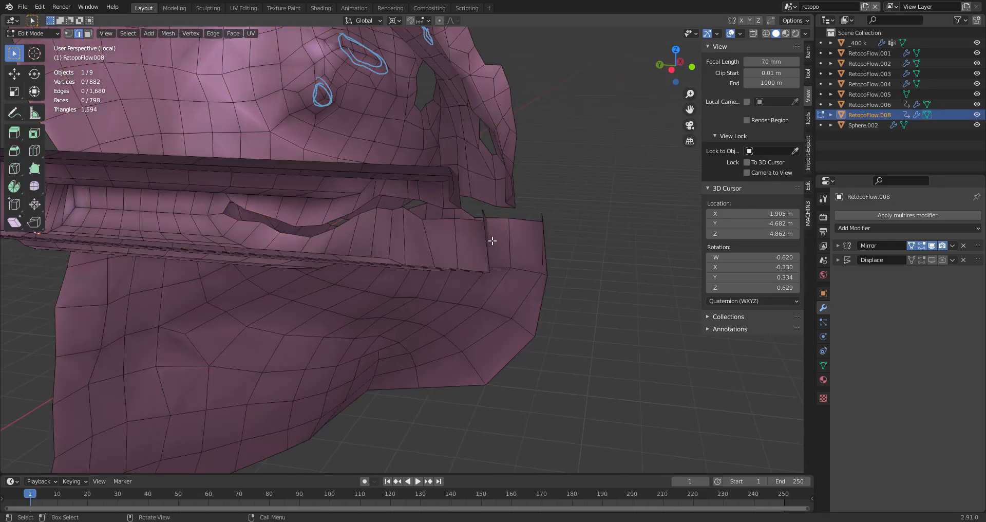
- Fill a face between the lower lip's edge and the cavity's front rim at the head's centre line
scroll(514, 233, up, 3)
middle_drag(517, 233, 354, 222)
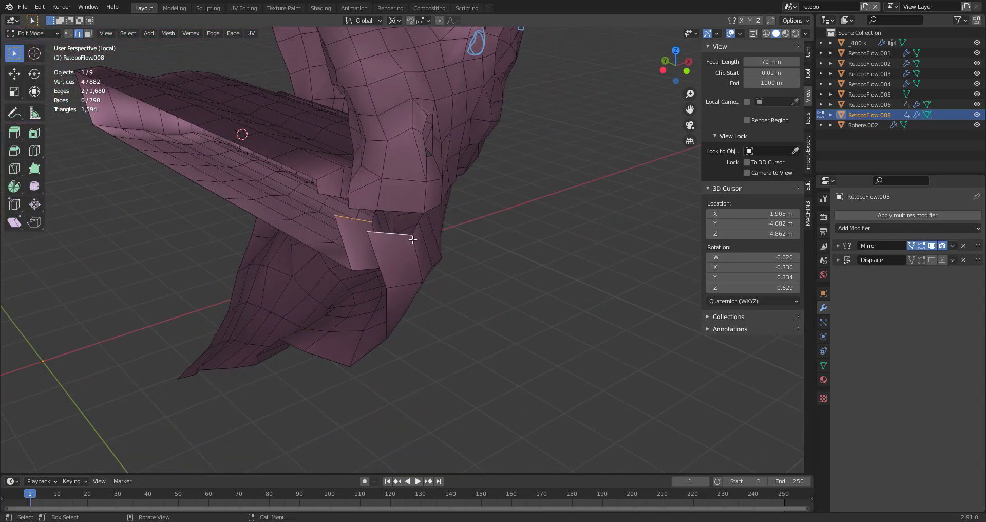
middle_drag(412, 241, 369, 227)
key(f)
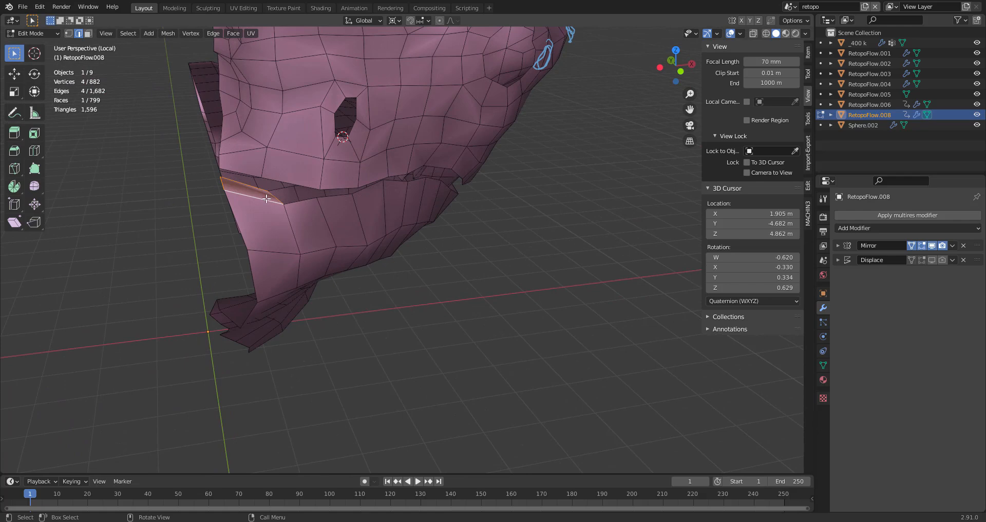
- Fill the remaining gap between the lip edge and the cavity's front rim with a row of faces around the whole mouth
middle_drag(301, 205, 284, 196)
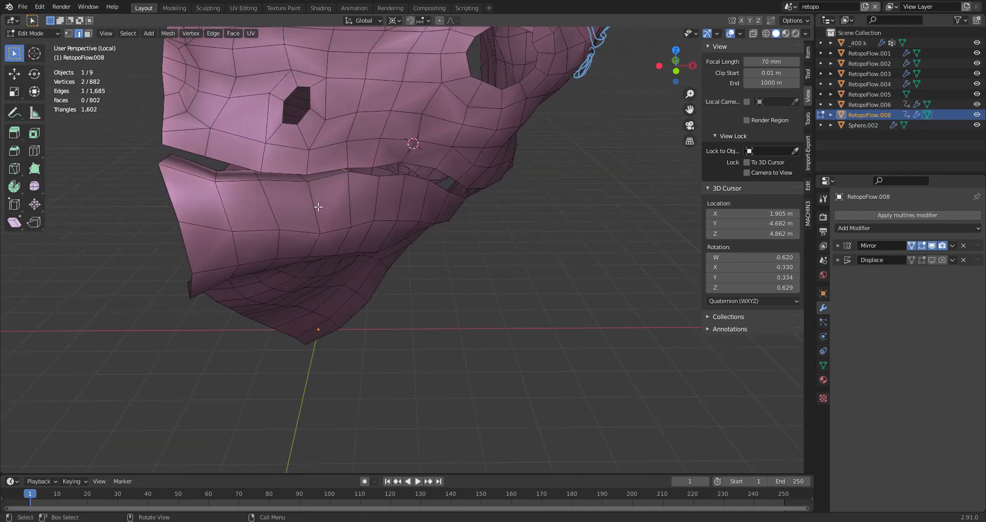
key(f)
key(f)
key(f)
key(f)
key(f)
middle_drag(381, 226, 350, 205)
key(f)
key(f)
key(f)
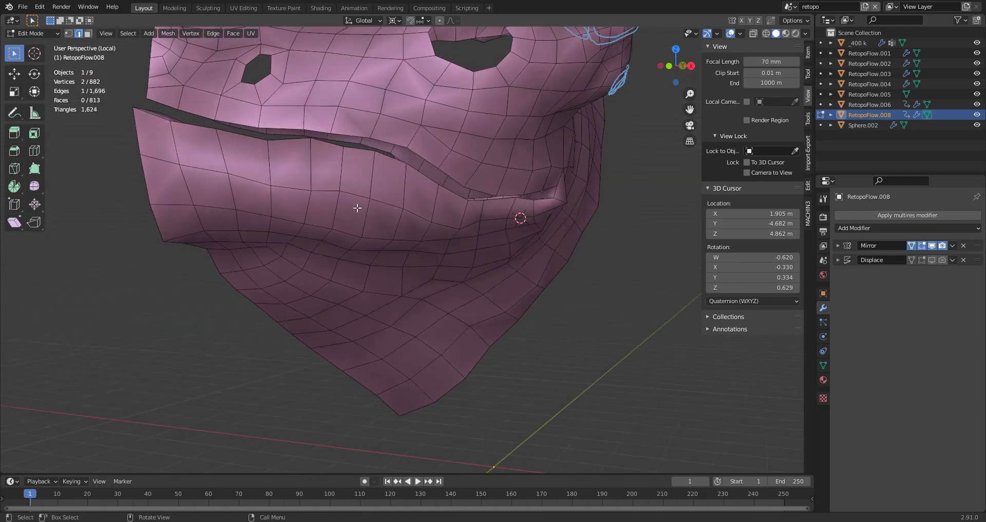
key(f)
key(f)
key(f)
key(f)
key(f)
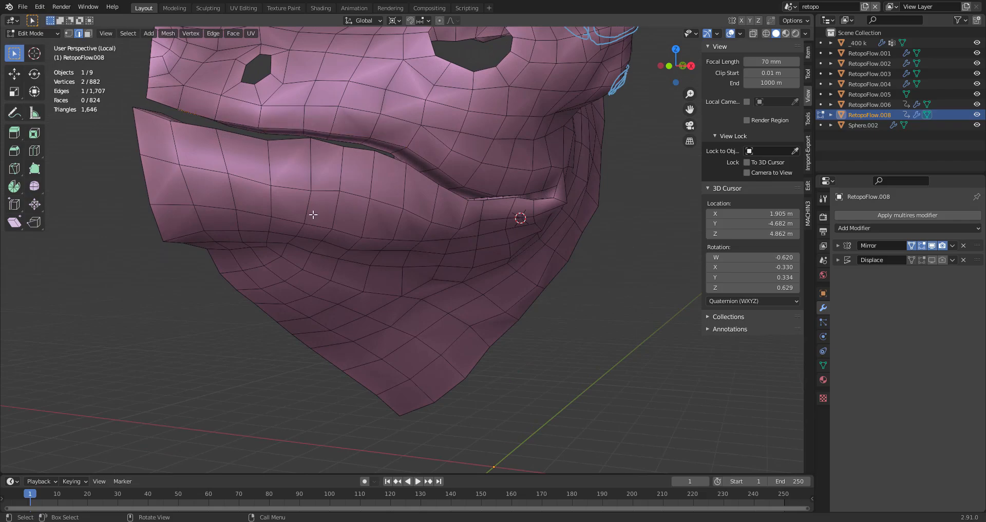
key(alt+a)
middle_drag(293, 226, 371, 160)
key(a)
key(alt+a)
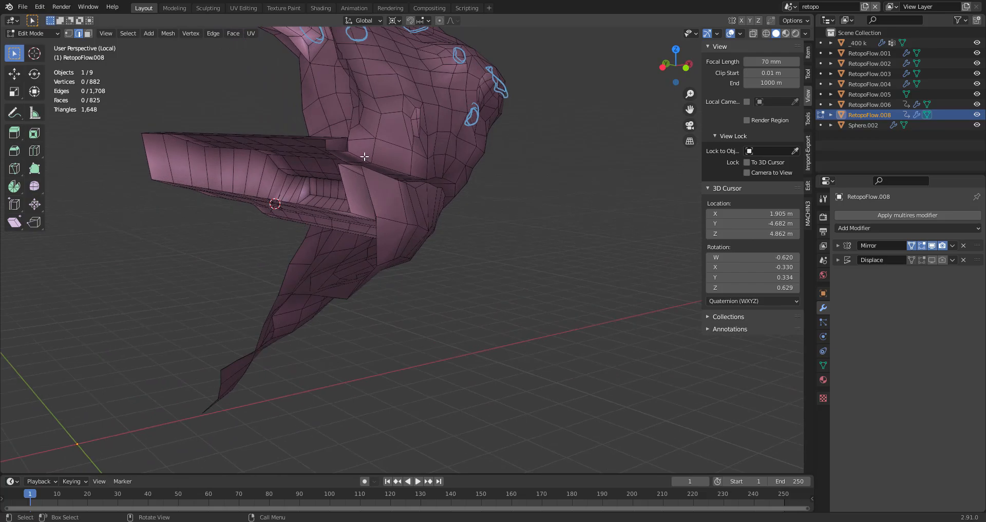
- Select the mouth cavity from the lip edge loop with Select Loop Inner-Region and separate it into its own object
middle_drag(431, 174, 371, 178)
key(F3)
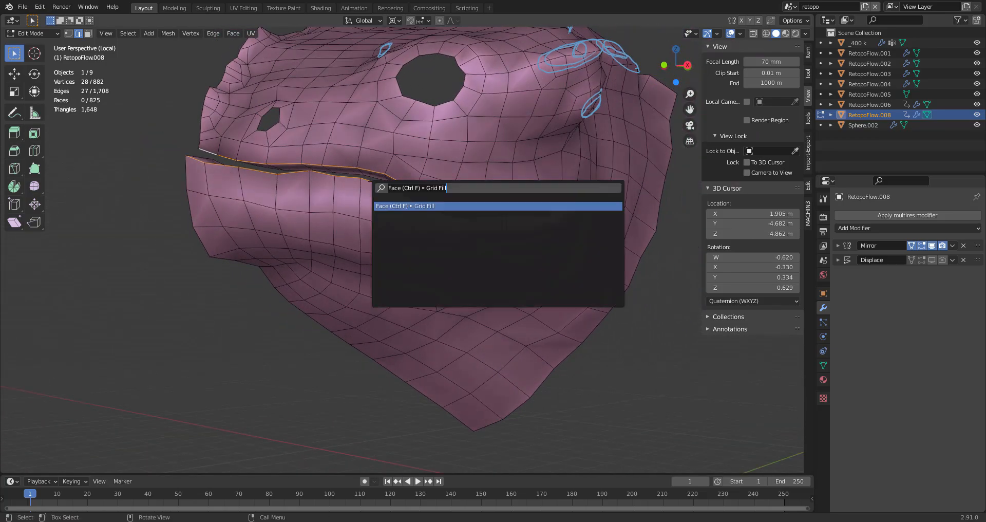
text(select inner)
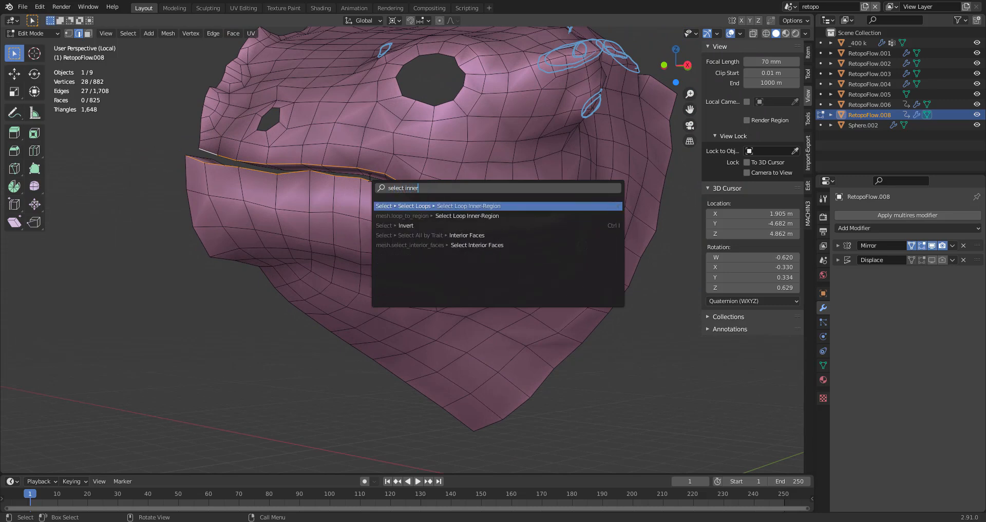
key(Return)
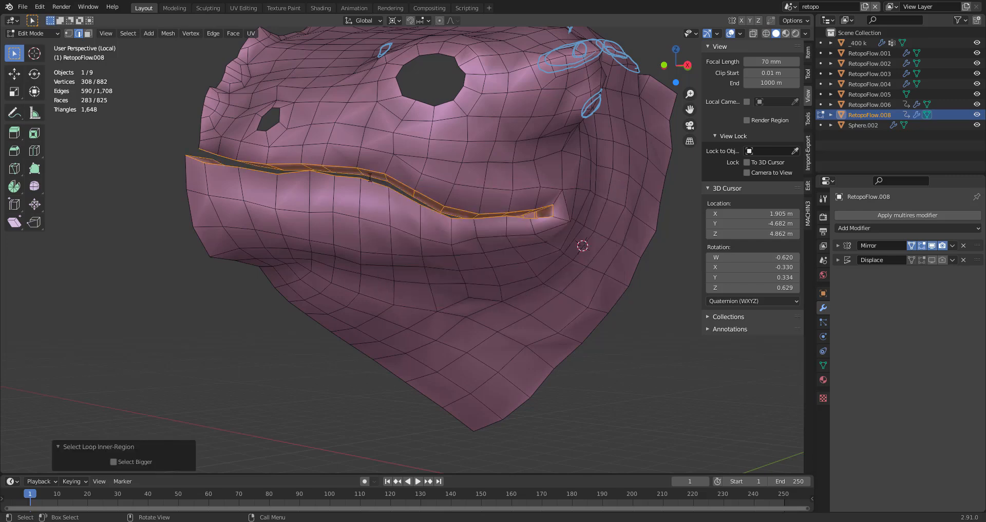
middle_drag(386, 267, 506, 280)
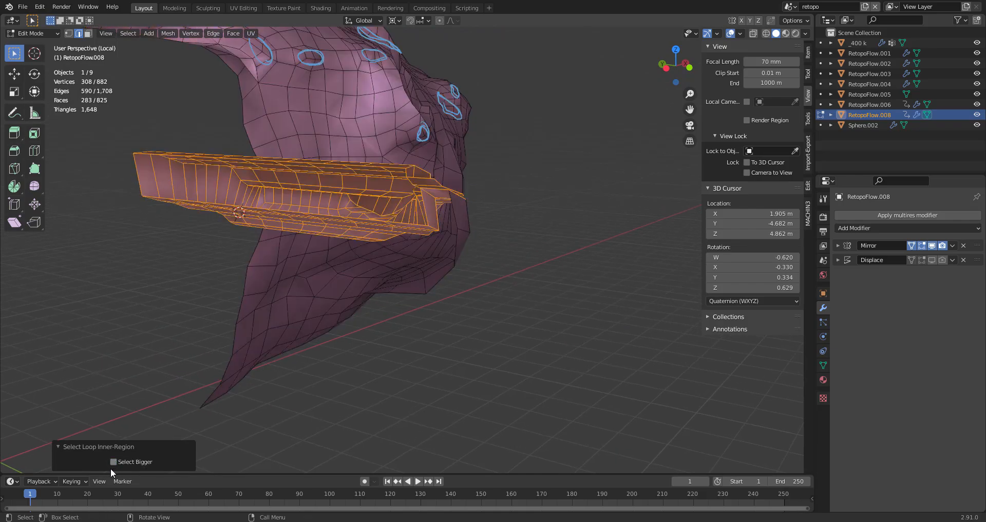
mouse_move(526, 284)
middle_down()
mouse_move(569, 293)
mouse_move(532, 282)
middle_up()
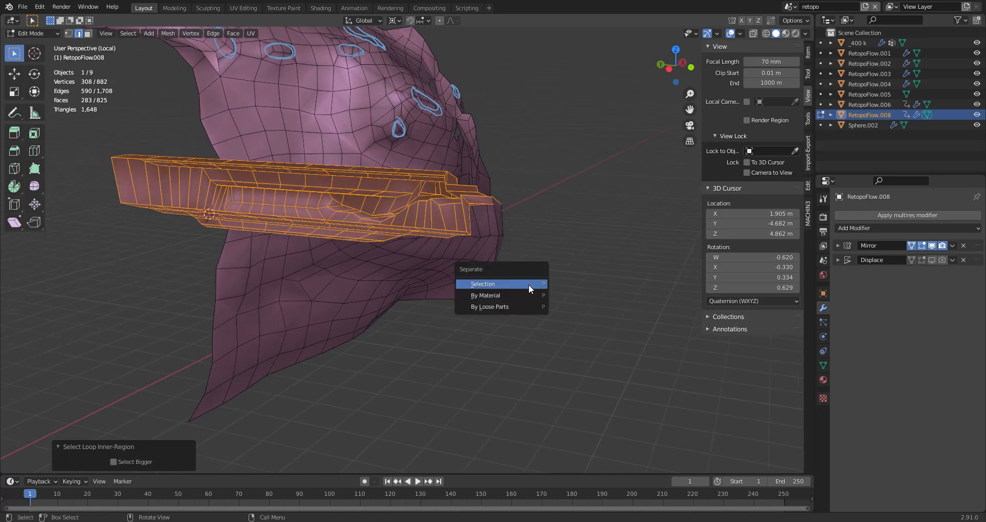
click(530, 286)
middle_drag(527, 285, 542, 282)
key(Tab)
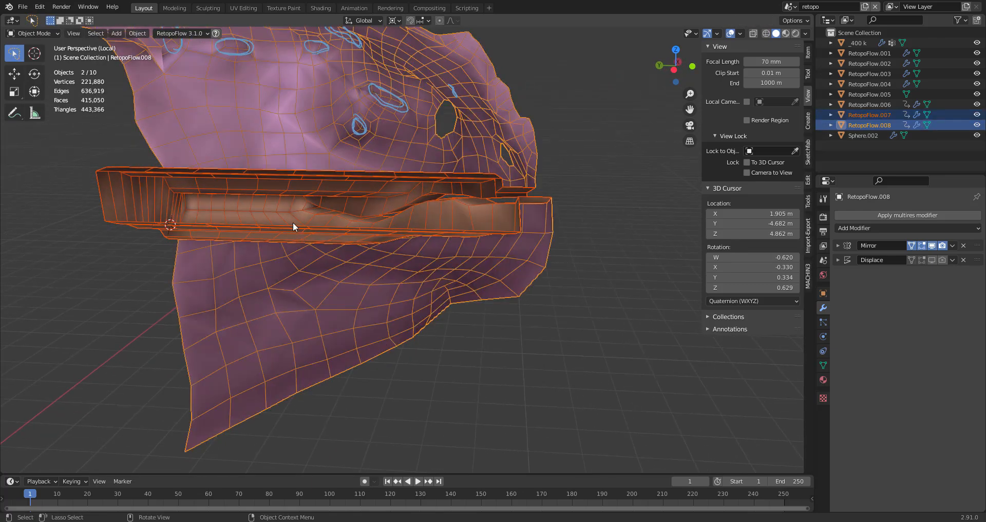
- In the separated mouth cavity object, select the front faces beside the lips, grow the selection twice and hide it
click(294, 225)
middle_drag(298, 227, 146, 191)
middle_drag(262, 206, 323, 207)
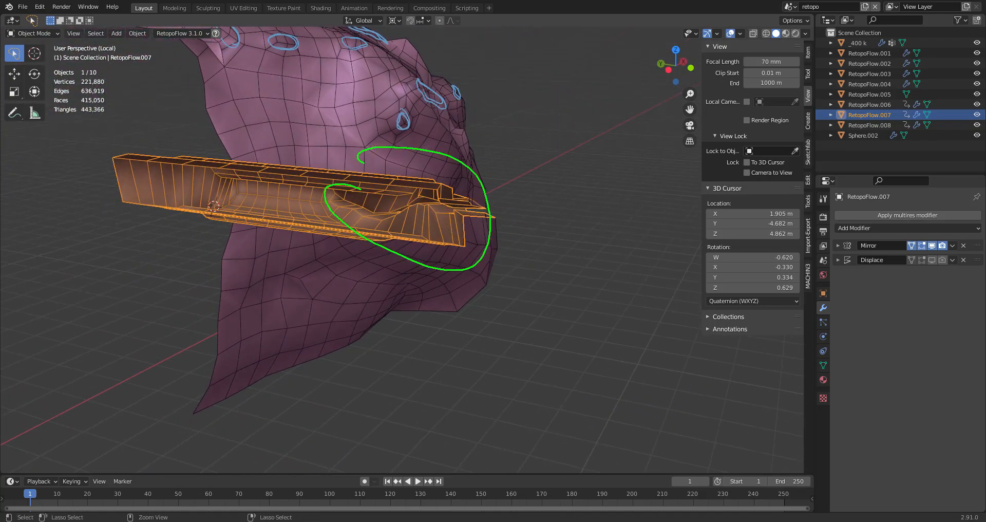
middle_drag(464, 261, 363, 236)
key(Tab)
key(alt+a)
key(3)
key(ctrl+KP_Add)
key(ctrl+KP_Add)
middle_drag(382, 274, 399, 258)
key(h)
shift+middle_drag(329, 216, 429, 242)
key(Tab)
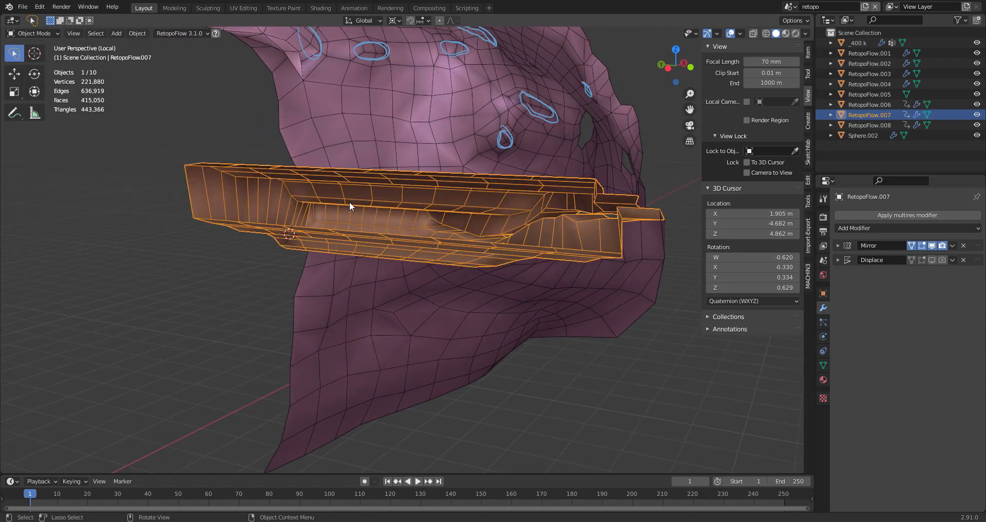
- Hide the leftover disconnected strips of lip faces in front of the mouth cavity
key(ctrl+Tab)
click(368, 258)
mouse_move(368, 258)
middle_down()
mouse_move(383, 230)
mouse_move(356, 232)
middle_up()
key(ctrl+Tab)
click(614, 238)
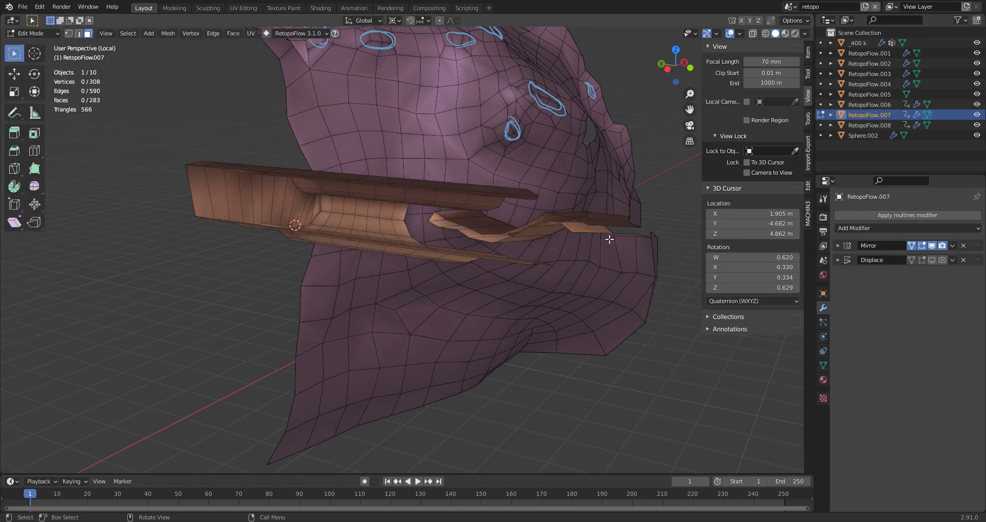
key(alt+a)
key(l)
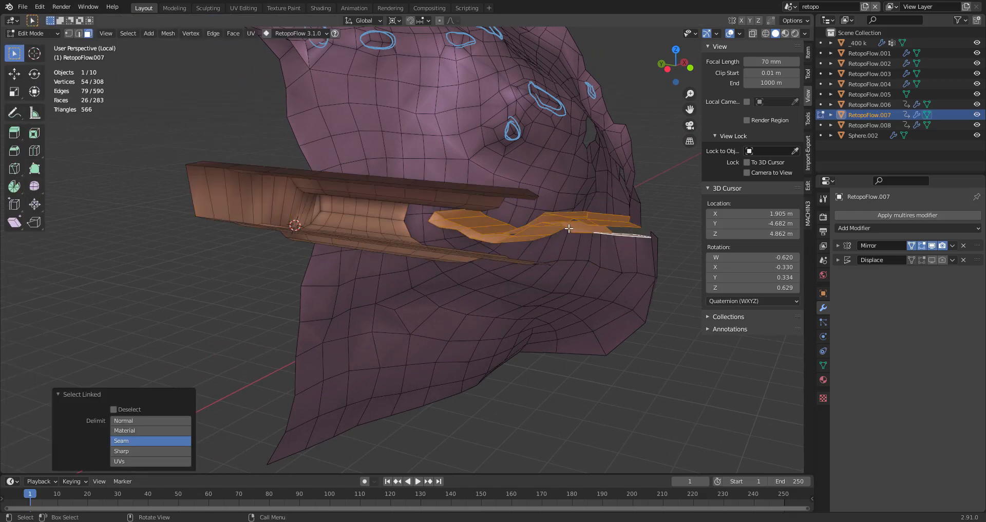
middle_drag(583, 227, 582, 227)
key(h)
key(a)
- In Sculpt Mode, relax the back corner of the mouth cavity with the Slide Relax brush at a 259 px radius
key(ctrl+Tab)
click(353, 264)
mouse_move(344, 226)
middle_down()
mouse_move(311, 193)
mouse_move(366, 188)
mouse_move(362, 221)
middle_up()
middle_drag(362, 220, 331, 182)
key(f)
click(433, 183)
middle_drag(432, 183, 378, 215)
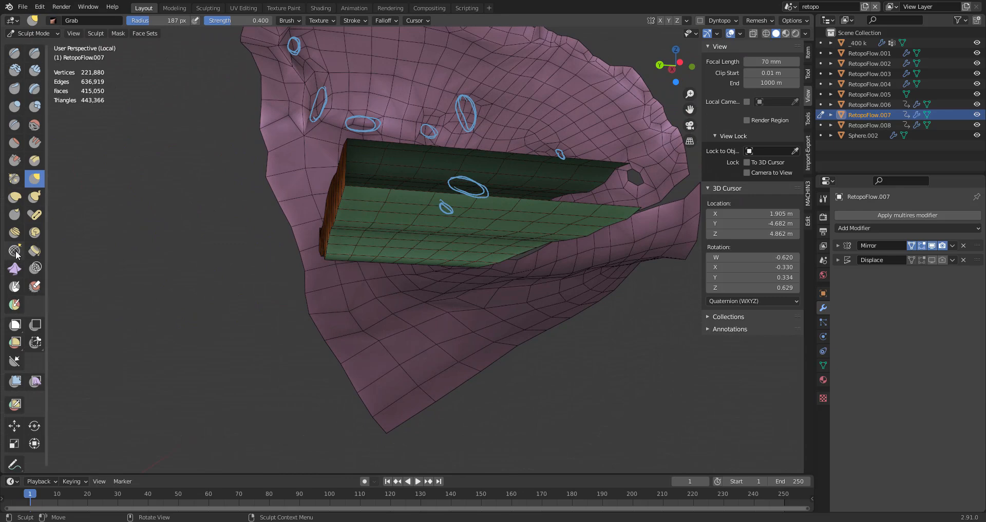
middle_drag(497, 192, 497, 190)
key(f)
click(529, 190)
drag(355, 216, 354, 194)
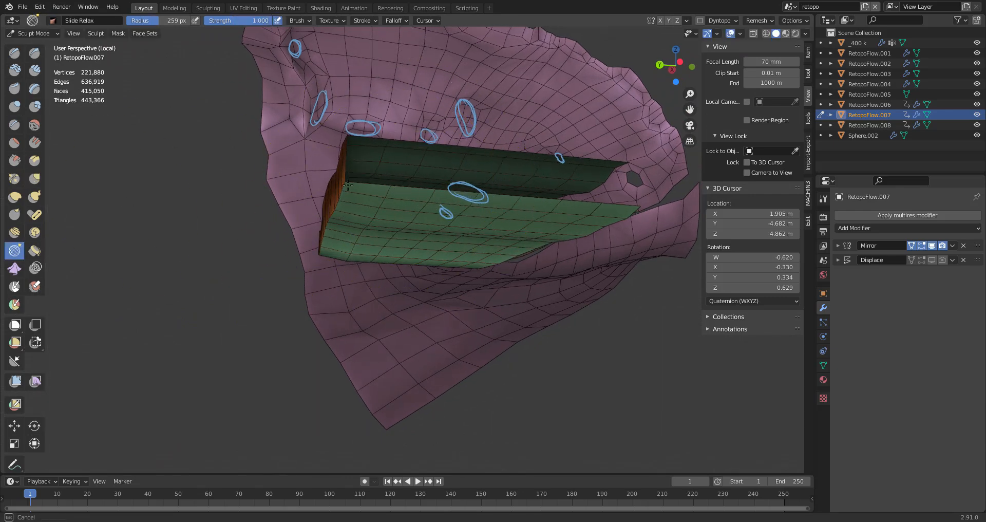
- Pull the back end of the mouth cavity outward into a rounded shape with the Grab brush at a 209 px radius
mouse_move(307, 231)
middle_down()
mouse_move(351, 241)
mouse_move(337, 270)
middle_up()
key(g)
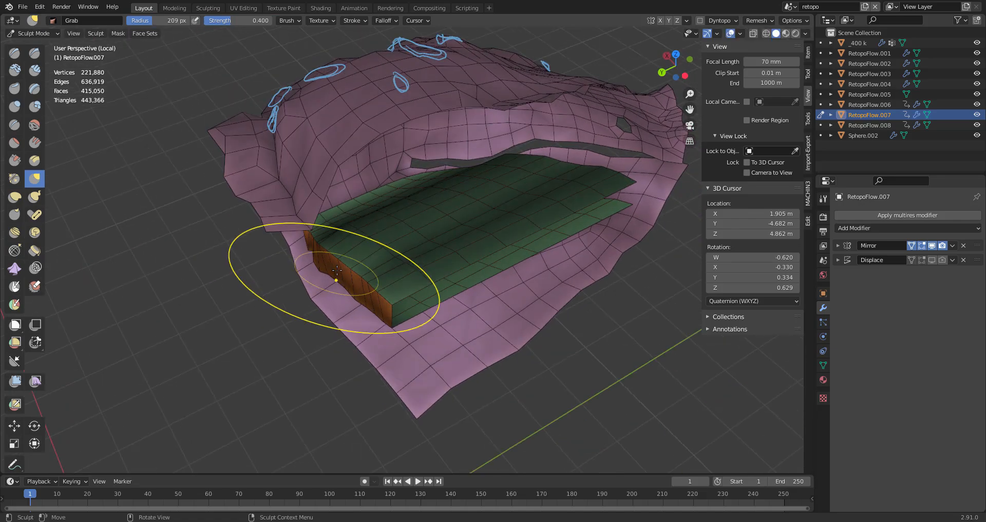
drag(287, 300, 270, 308)
mouse_move(432, 277)
middle_down()
mouse_move(390, 242)
mouse_move(367, 250)
middle_up()
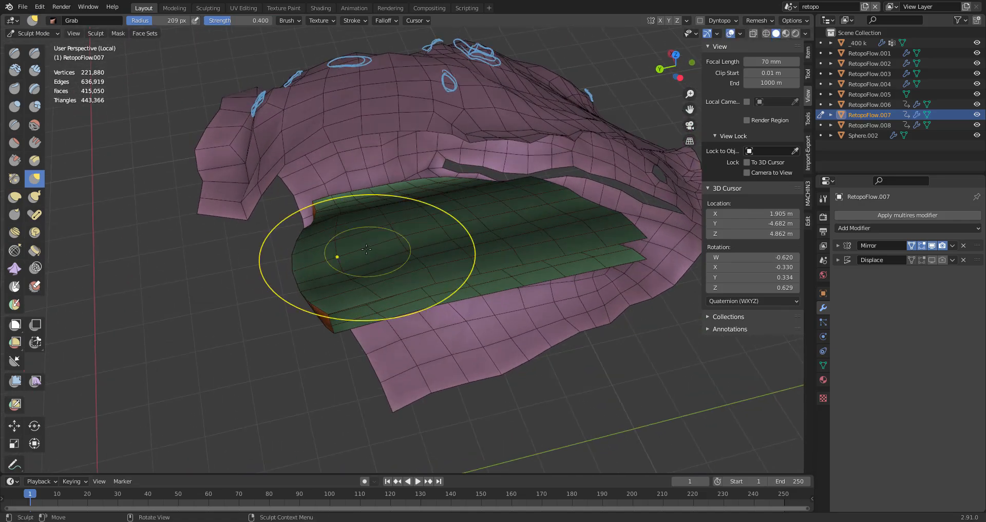
- Lasso-mask the upper part of the mouth cavity and create a face set from the masked area
mouse_move(430, 255)
middle_down()
mouse_move(423, 235)
mouse_move(326, 222)
mouse_move(308, 303)
mouse_move(285, 287)
mouse_move(331, 270)
mouse_move(313, 272)
middle_up()
mouse_move(214, 264)
ctrl+shift+mouse_down()
mouse_move(623, 180)
mouse_move(652, 241)
mouse_move(639, 251)
ctrl+shift+mouse_up()
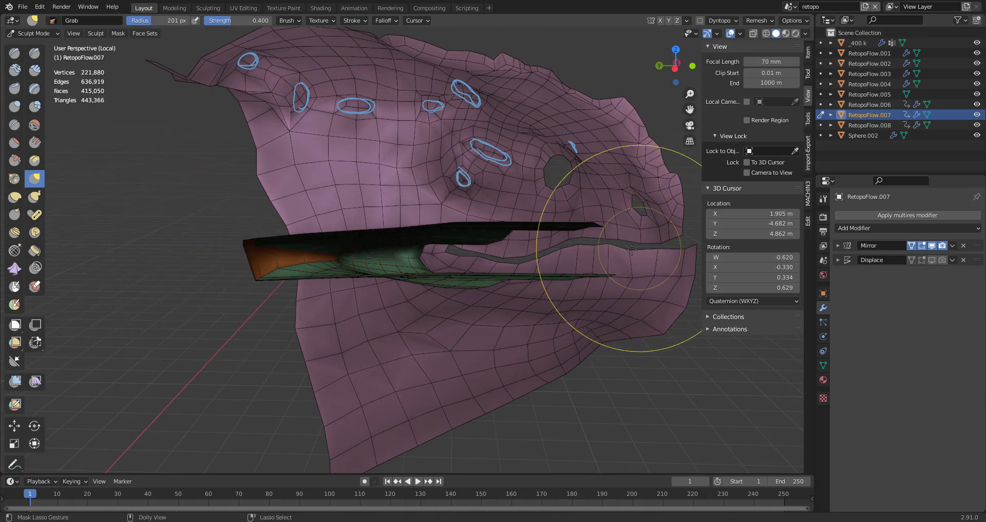
click(149, 34)
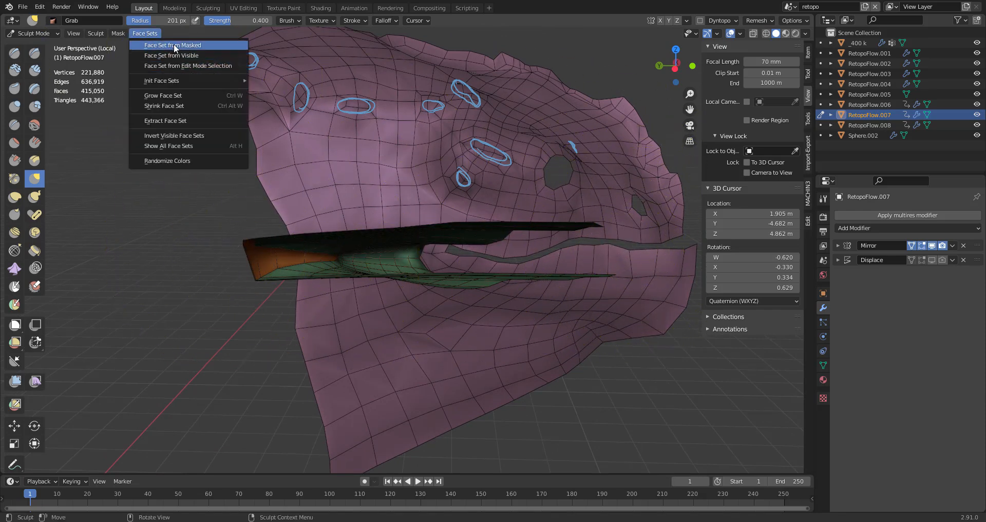
click(174, 46)
mouse_move(298, 183)
middle_down()
mouse_move(369, 236)
mouse_move(336, 208)
middle_up()
- Raise the roof of the mouth cavity into an arch with the Grab brush at a 361 px radius
click(289, 21)
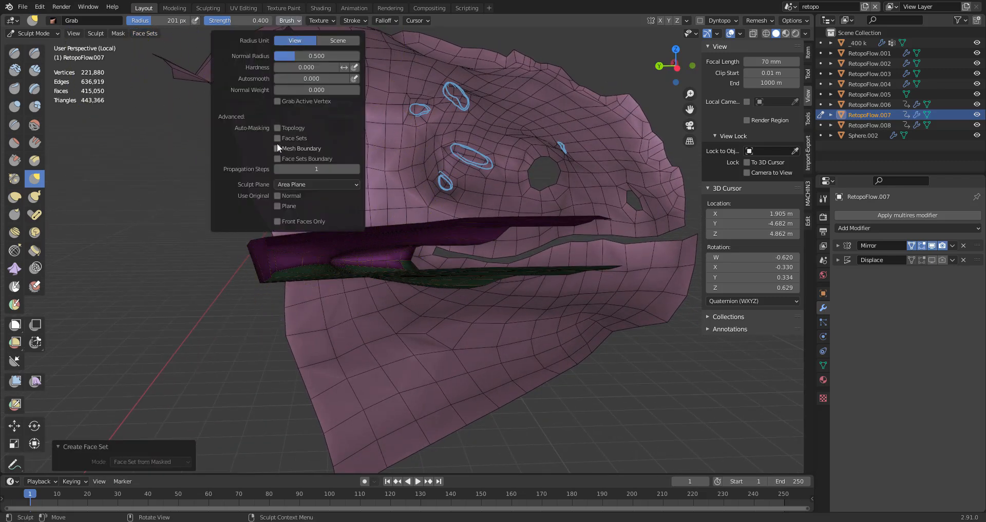
middle_drag(276, 136, 165, 282)
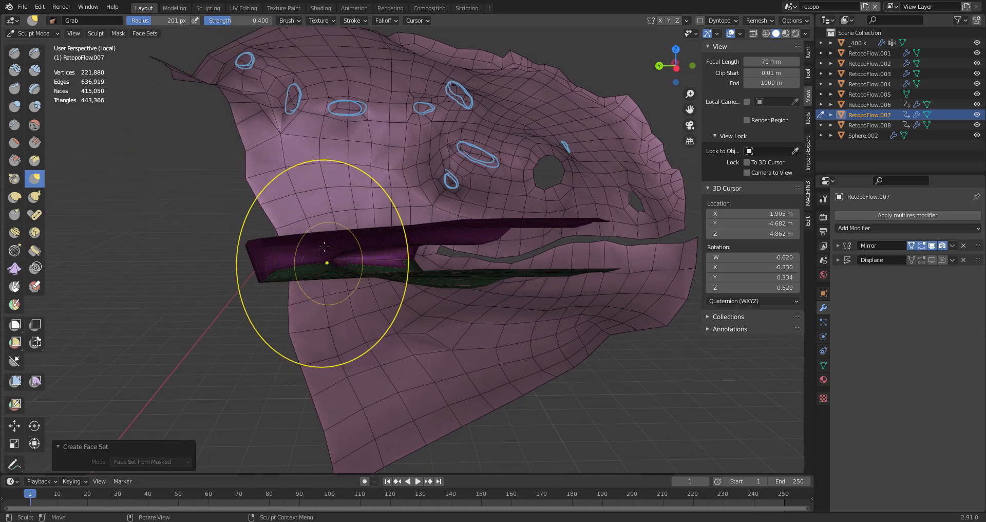
key(f)
click(408, 238)
drag(357, 238, 355, 238)
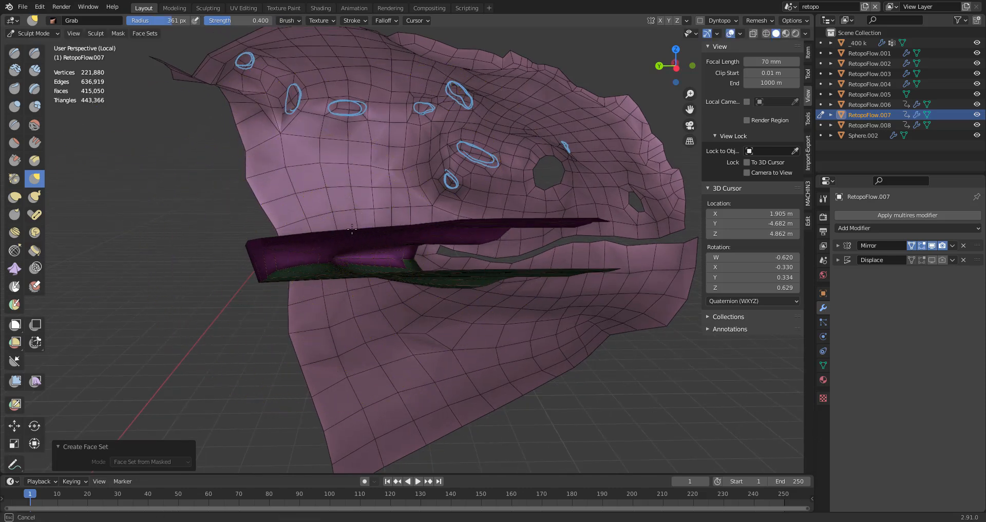
drag(328, 186, 328, 185)
drag(374, 224, 356, 183)
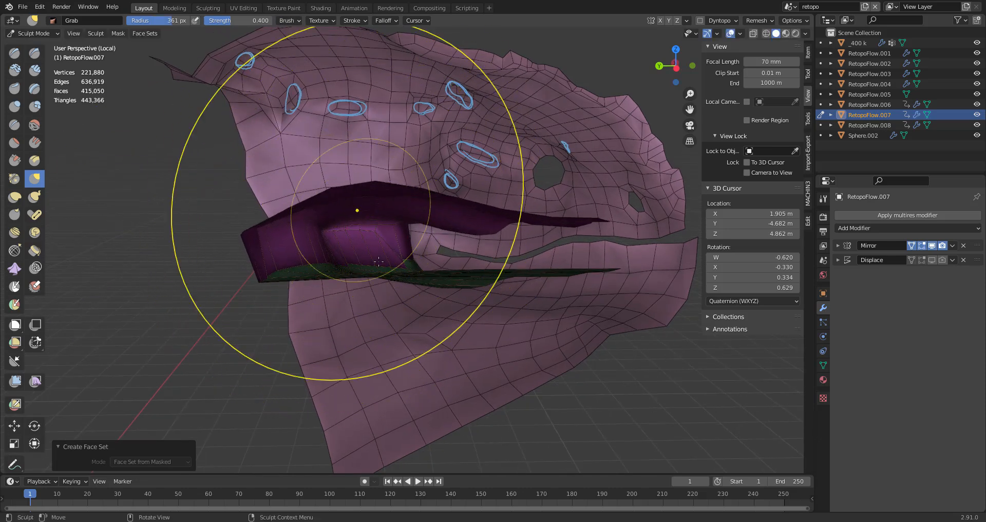
drag(369, 276, 393, 276)
middle_drag(393, 277, 414, 285)
drag(395, 295, 378, 291)
- Clear the sculpt mask on the mouth cavity
key(a)
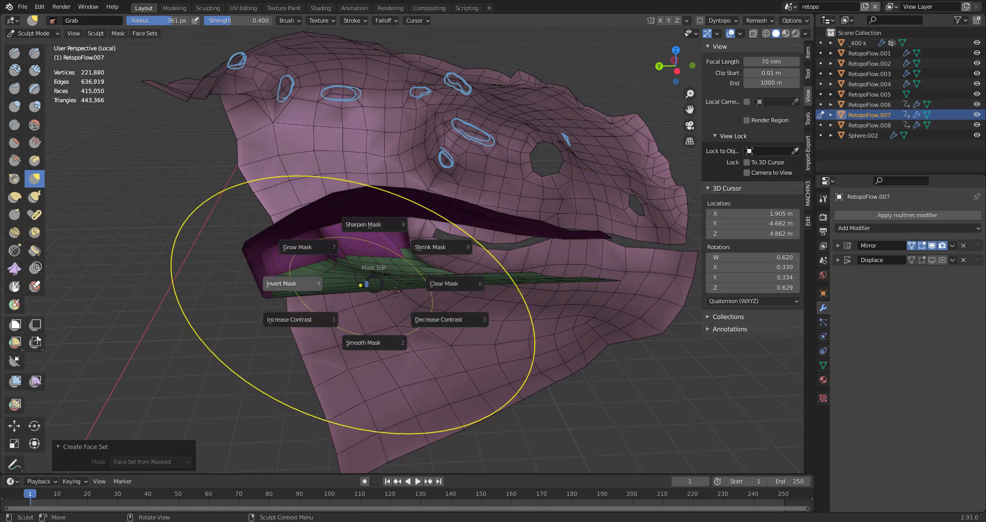
click(439, 287)
middle_drag(423, 287, 417, 281)
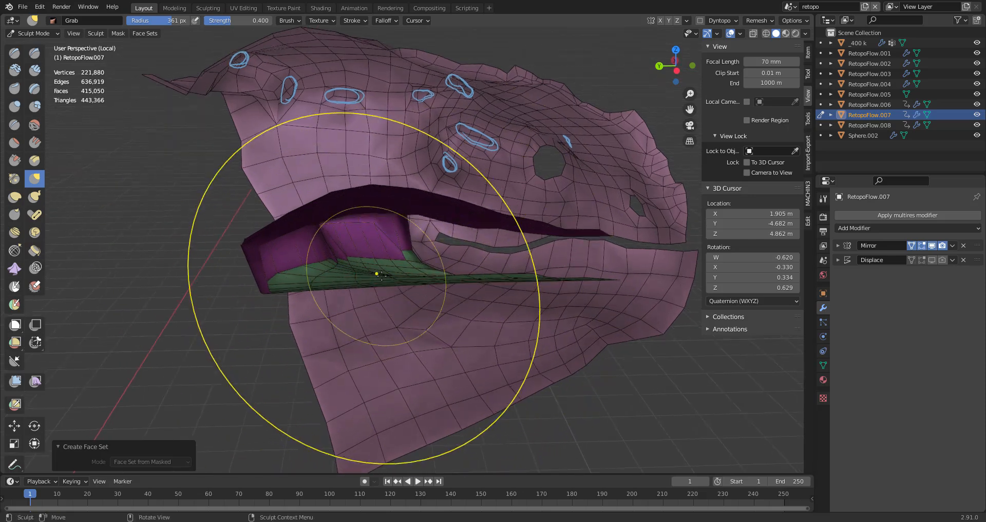
- Pull the floor of the mouth cavity down into a curve with the Grab brush, reducing its radius to 263 px
drag(372, 270, 378, 327)
key(f)
click(348, 318)
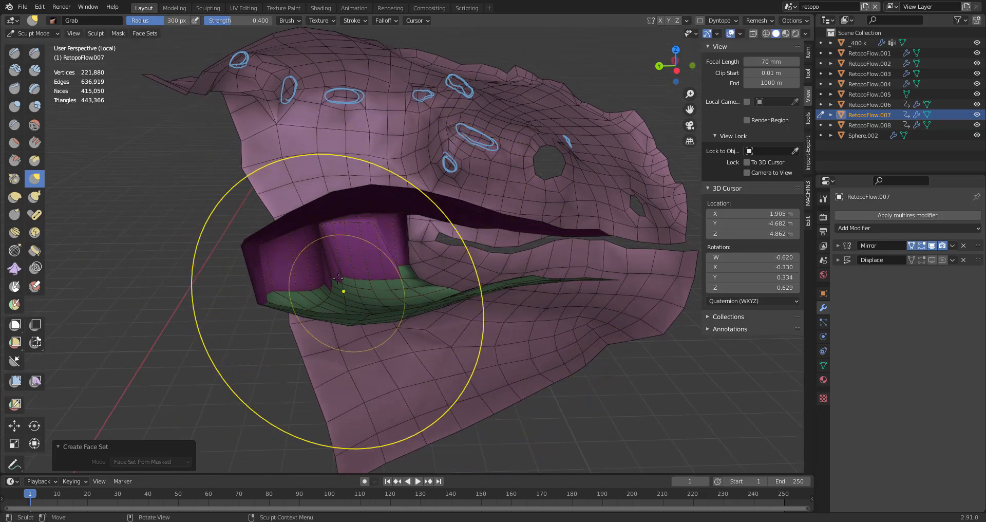
middle_drag(371, 261, 352, 243)
key(f)
click(301, 229)
drag(349, 229, 349, 229)
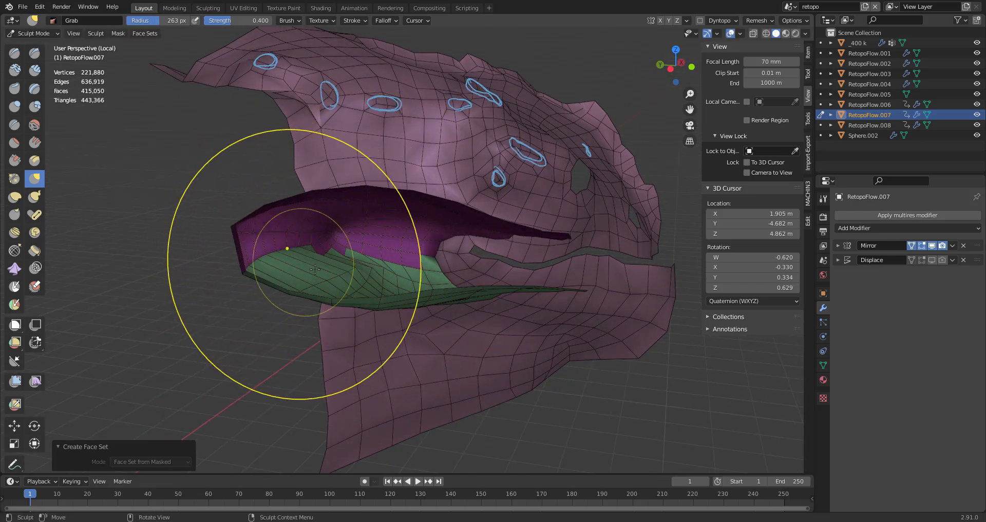
middle_drag(353, 275, 343, 266)
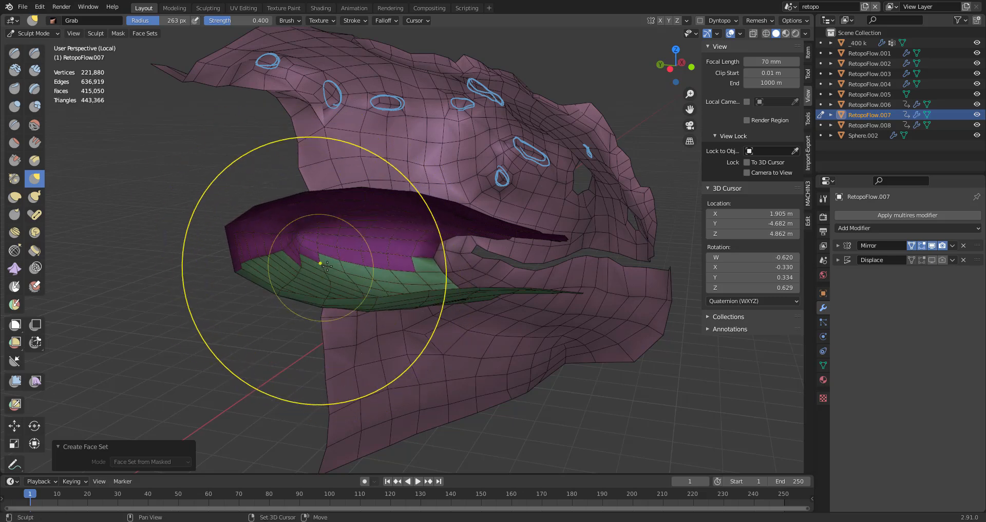
- Round off the side and lower edge of the mouth cavity with the Grab brush, starting at a 208 px radius
key(f)
mouse_move(519, 242)
middle_down()
mouse_move(487, 218)
mouse_move(467, 218)
mouse_move(514, 216)
middle_up()
click(466, 218)
middle_drag(392, 208, 525, 222)
drag(489, 226, 465, 231)
key(f)
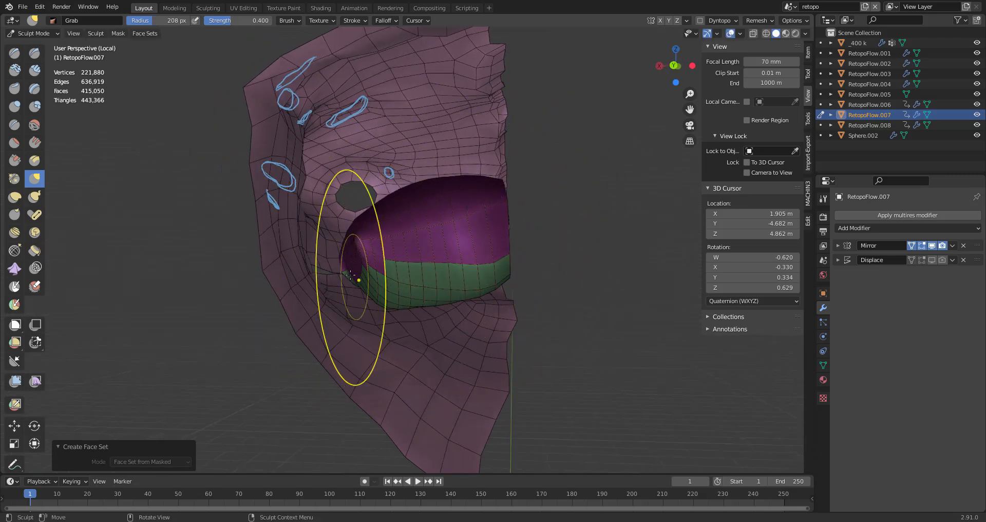
click(390, 287)
middle_drag(390, 286, 365, 275)
key(f)
click(347, 285)
drag(391, 296, 382, 307)
- Even out the mouth cavity's topology with the Slide Relax brush, setting its radius to 242 px
mouse_move(545, 295)
middle_down()
mouse_move(437, 272)
mouse_move(429, 302)
mouse_move(361, 311)
mouse_move(375, 293)
middle_up()
key(f)
click(449, 302)
key(f)
click(438, 247)
click(14, 251)
key(f)
click(531, 271)
mouse_move(381, 260)
shift+mouse_down()
mouse_move(354, 252)
mouse_move(370, 254)
shift+mouse_up()
key(f)
click(298, 256)
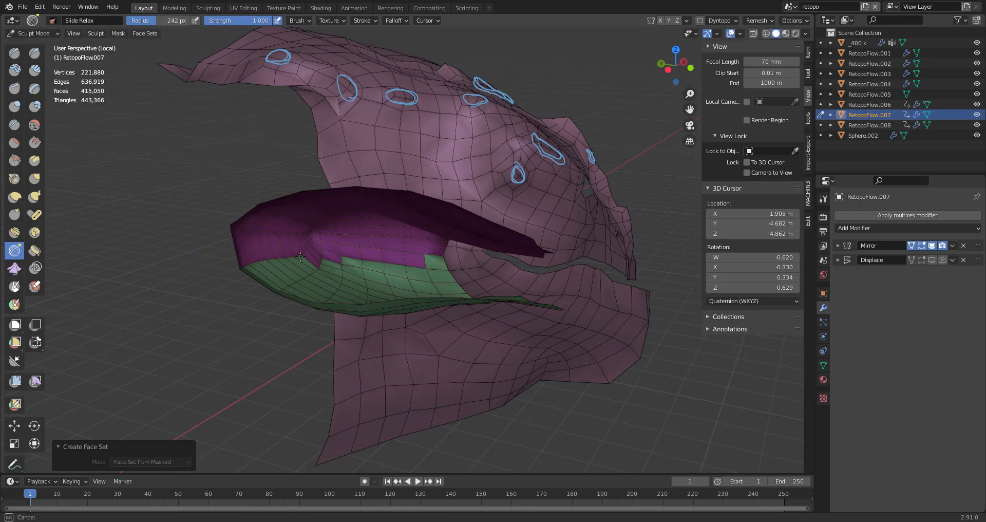
middle_drag(346, 237, 354, 250)
mouse_move(407, 273)
middle_down()
mouse_move(431, 280)
mouse_move(231, 267)
mouse_move(476, 214)
mouse_move(268, 238)
mouse_move(514, 264)
mouse_move(462, 257)
mouse_move(406, 269)
mouse_move(456, 225)
middle_up()
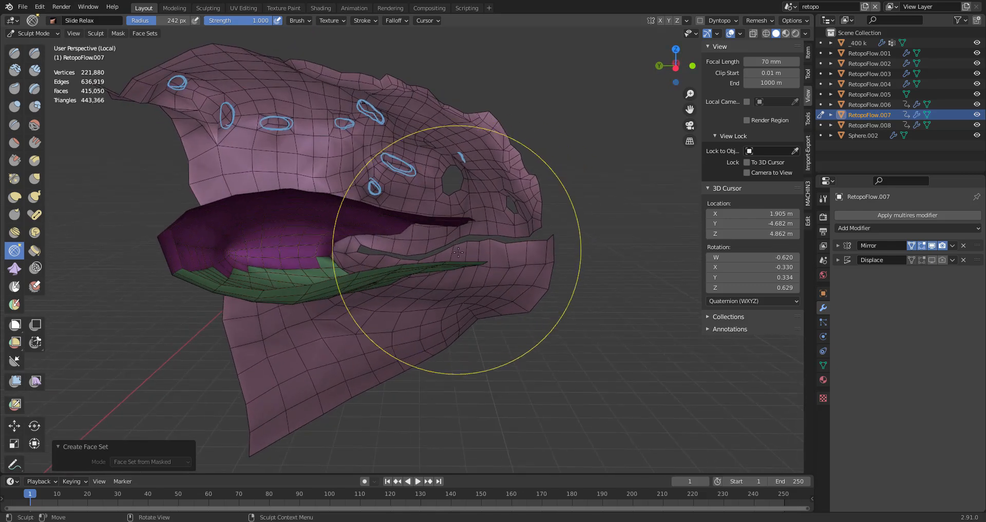
- Show all face sets of the mouth cavity and relax the mesh where it meets the lips
key(alt+h)
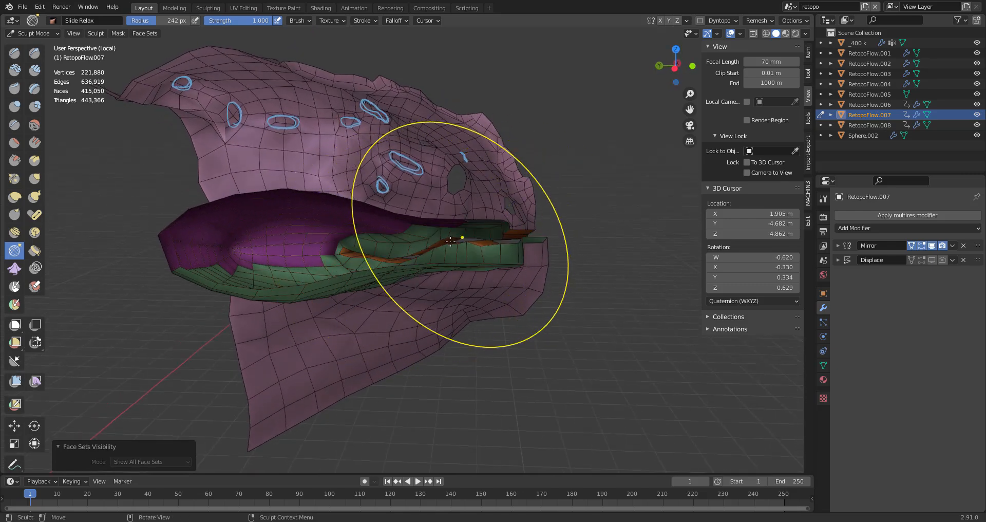
middle_drag(446, 243, 410, 241)
key(f)
click(444, 241)
mouse_move(334, 237)
middle_down()
mouse_move(426, 216)
mouse_move(341, 240)
mouse_move(298, 236)
mouse_move(423, 232)
mouse_move(411, 249)
mouse_move(433, 248)
mouse_move(224, 238)
mouse_move(234, 224)
mouse_move(362, 215)
mouse_move(481, 223)
mouse_move(396, 236)
mouse_move(437, 237)
mouse_move(409, 234)
middle_up()
- Return to Object Mode and select the mouth cavity object
key(ctrl+Tab)
key(alt+a)
click(411, 227)
middle_drag(485, 257, 371, 234)
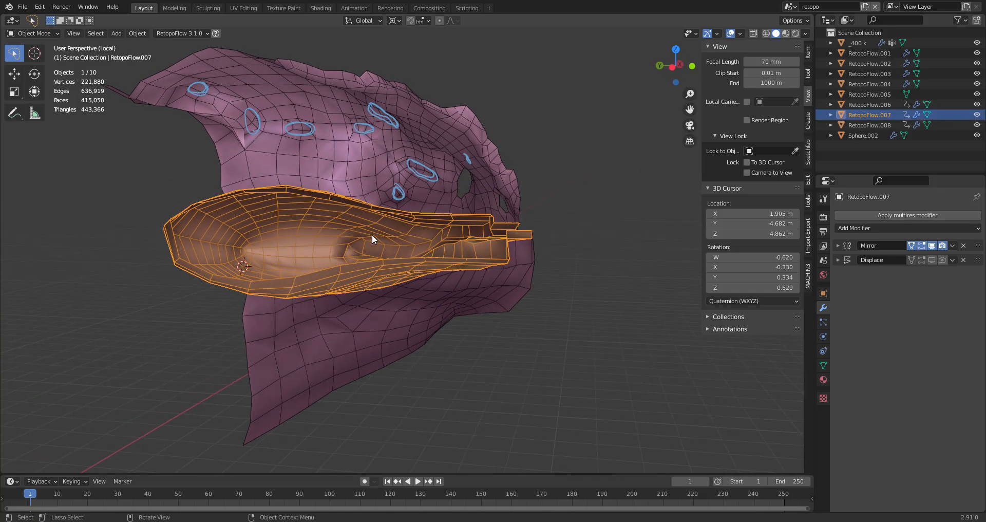
middle_drag(289, 196, 257, 196)
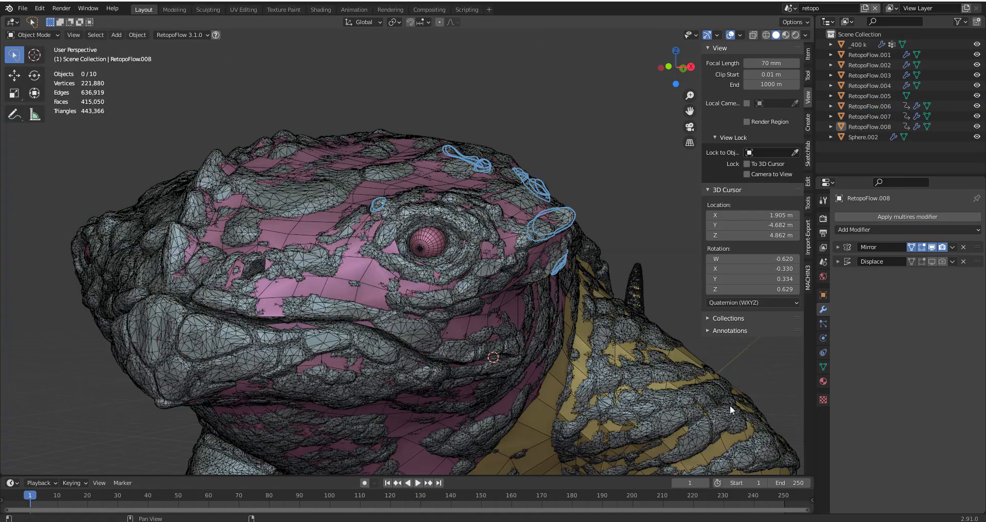
- Isolate the head mesh RetopoFlow.008 to examine its eye opening and restore the full scene
middle_drag(475, 308, 350, 279)
click(347, 269)
key(KP_Divide)
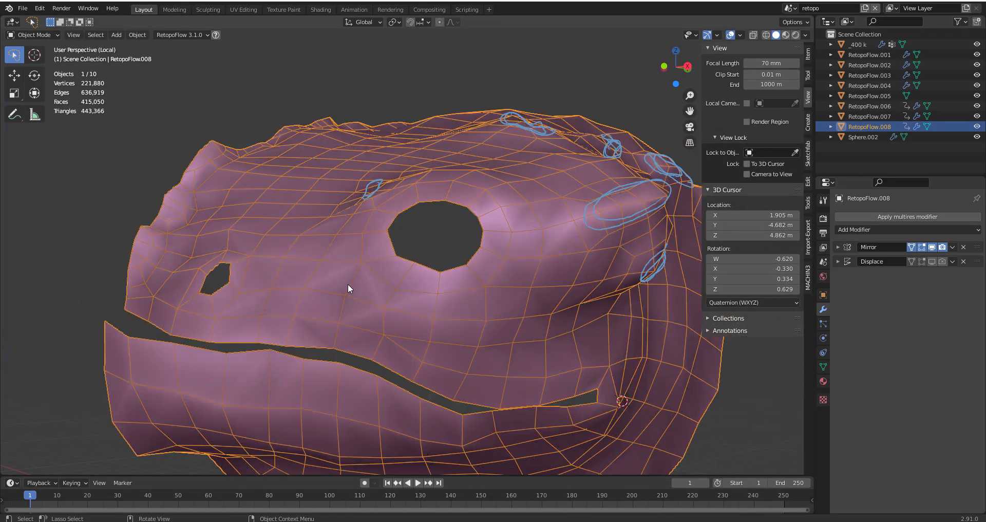
key(ctrl+Tab)
click(415, 234)
mouse_move(331, 247)
middle_down()
mouse_move(380, 246)
mouse_move(348, 258)
middle_up()
key(Tab)
key(KP_Divide)
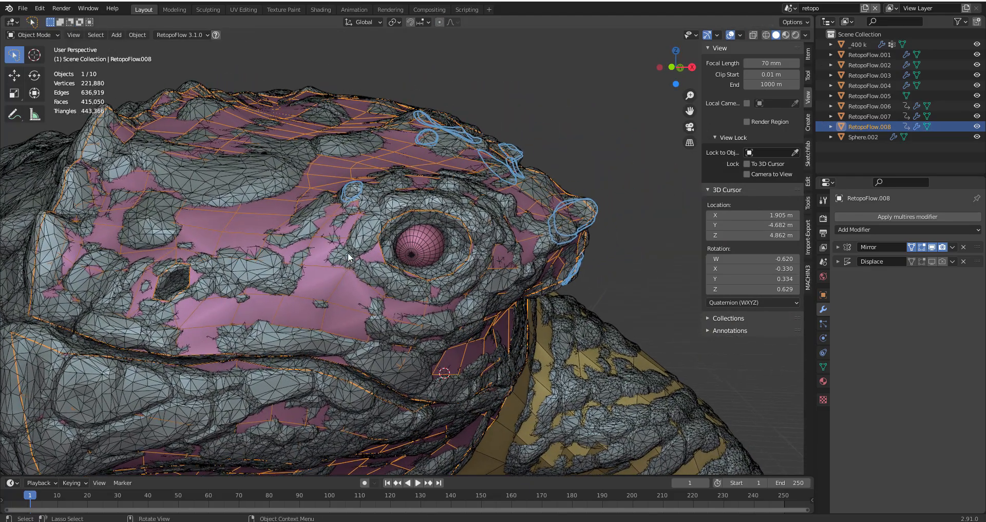
- Isolate the high-resolution _400 k sculpt and annotate the outline of the eyelid opening on it
scroll(403, 206, up, 3)
click(405, 209)
middle_drag(414, 214, 408, 209)
key(KP_Divide)
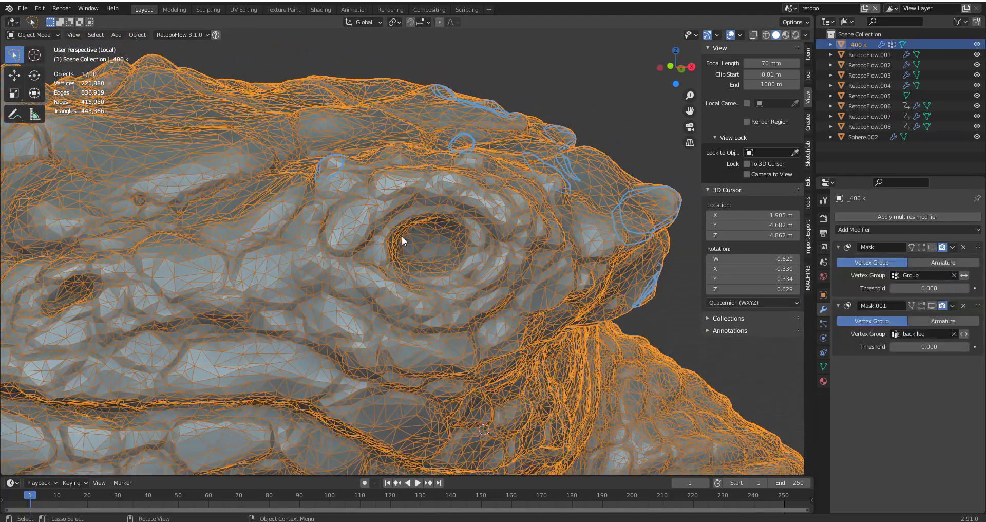
key(alt+a)
drag(375, 252, 393, 230)
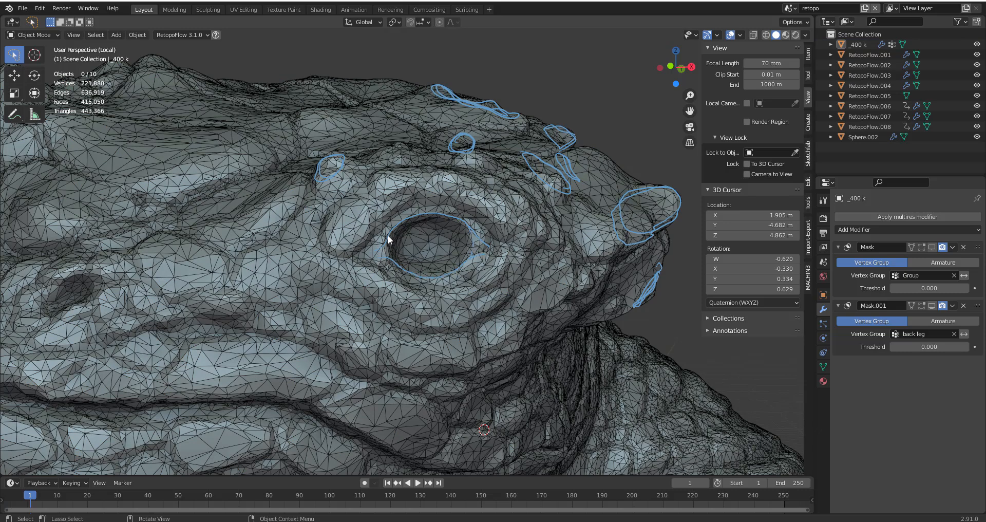
- Bring back the full scene and return to Edit Mode on the head mesh RetopoFlow.008
middle_drag(437, 267, 395, 277)
key(ctrl+Tab)
click(341, 274)
key(ctrl+z)
key(ctrl+z)
key(ctrl+z)
key(ctrl+z)
key(ctrl+z)
key(ctrl+z)
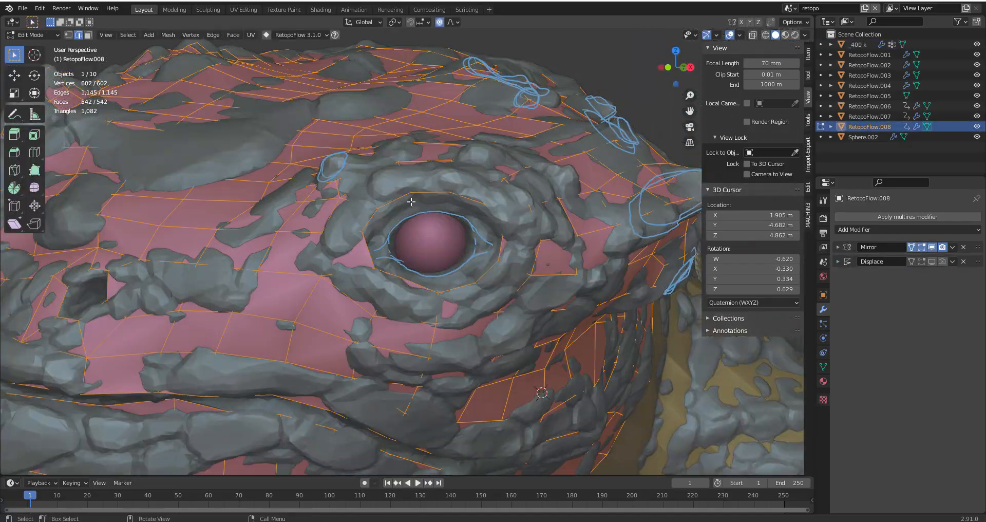
- Fill the eye hole of the head mesh with a face and inset it by about 0.1 m
middle_drag(559, 234, 543, 232)
key(f)
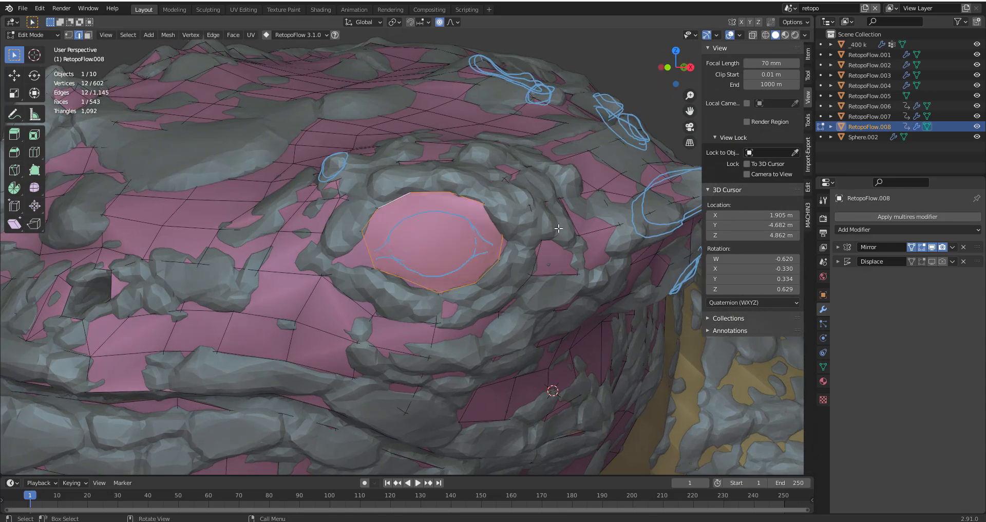
key(i)
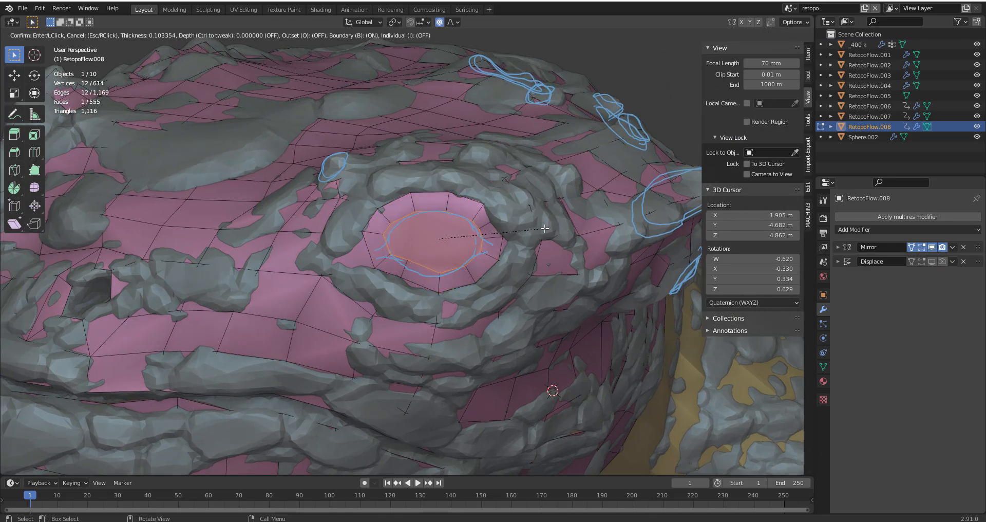
click(546, 229)
- Turn on snapping for the head mesh and undo the trial edits around the inset eye face
middle_drag(494, 250, 399, 39)
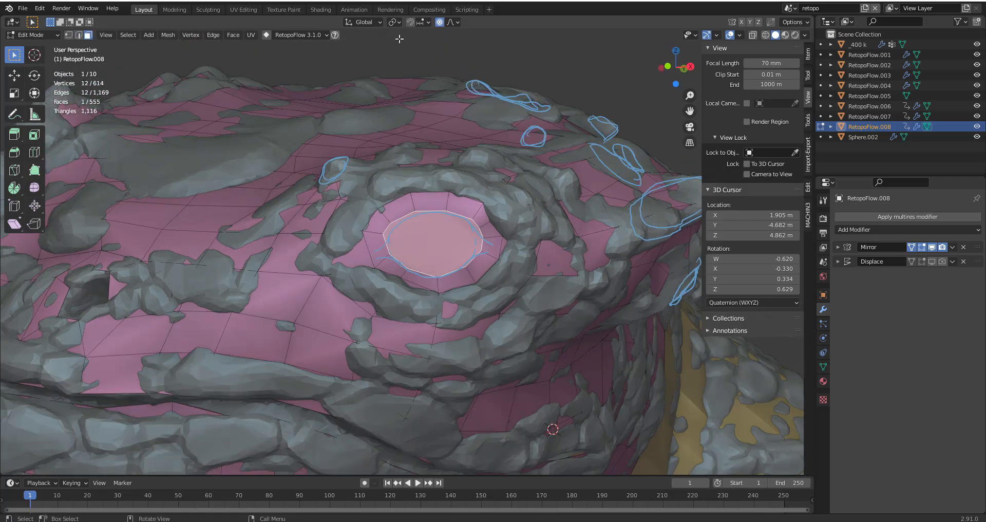
click(420, 23)
click(404, 85)
key(ctrl+z)
key(ctrl+z)
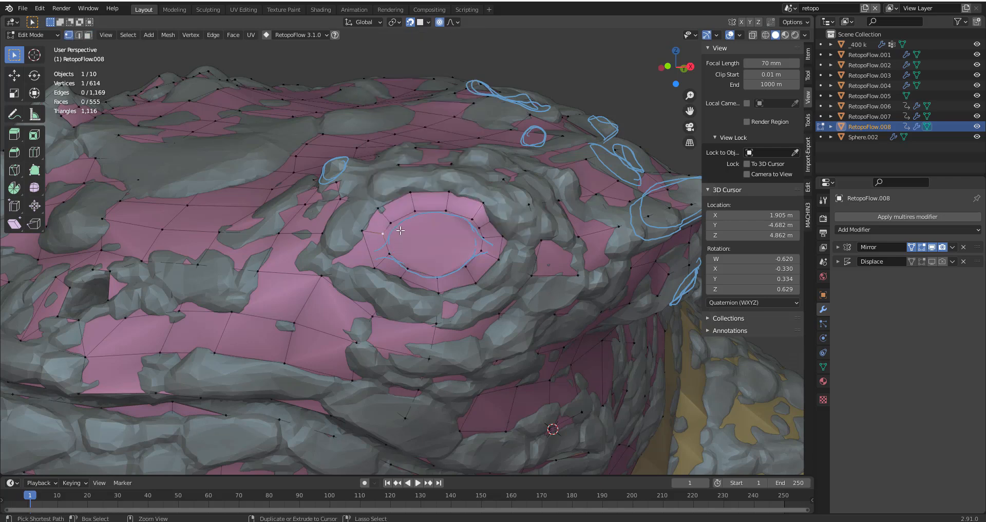
- Select the inset eye face, then move and scale it to fit the annotated eyelid outline
key(3)
click(469, 232)
middle_drag(453, 241, 439, 224)
key(g)
click(438, 248)
key(g)
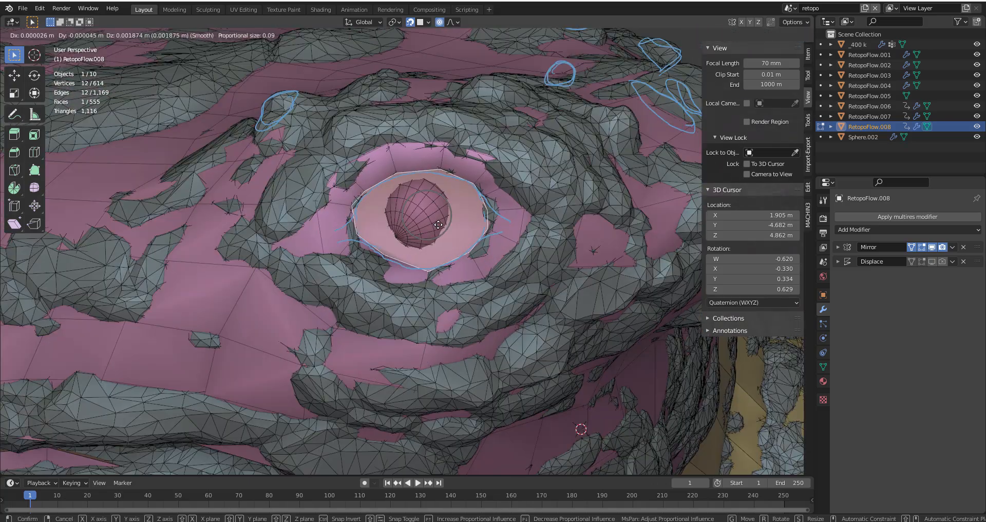
click(438, 225)
key(s)
click(482, 221)
mouse_move(482, 221)
middle_down()
mouse_move(497, 226)
mouse_move(485, 212)
middle_up()
- Move individual vertices of the inset eye face onto the annotated eyelid outline
click(427, 269)
key(g)
click(429, 273)
key(g)
click(470, 253)
- Select the inner eyelid loop and smooth it with LoopTools Relax
alt+click(470, 253)
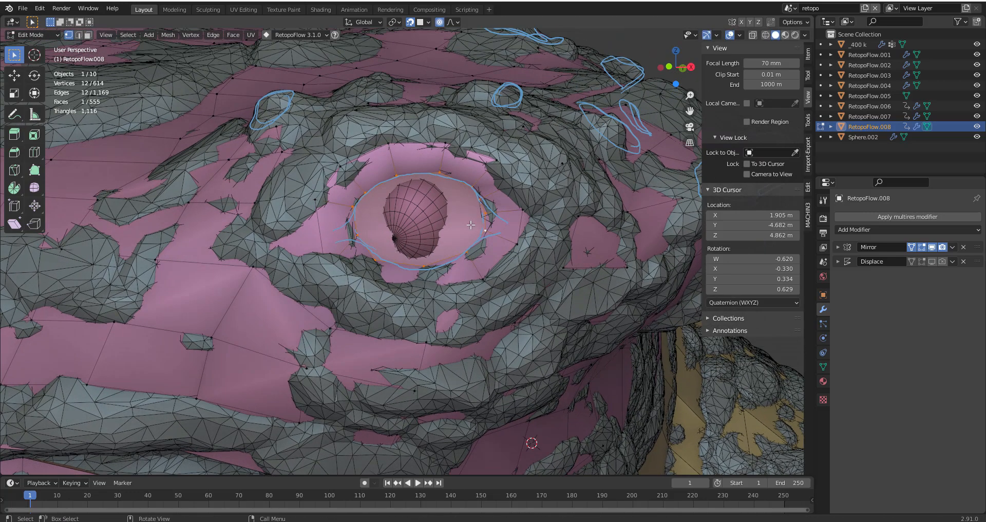
right_click(465, 239)
key(alt+r)
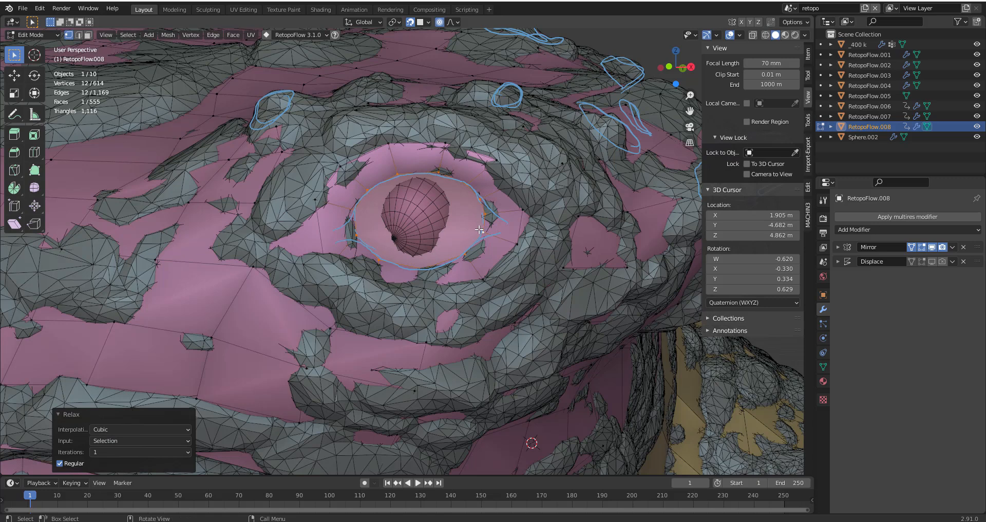
- Look up the LoopTools add-on in the preferences by searching for "loop" and examine its details
right_click(472, 223)
mouse_move(475, 218)
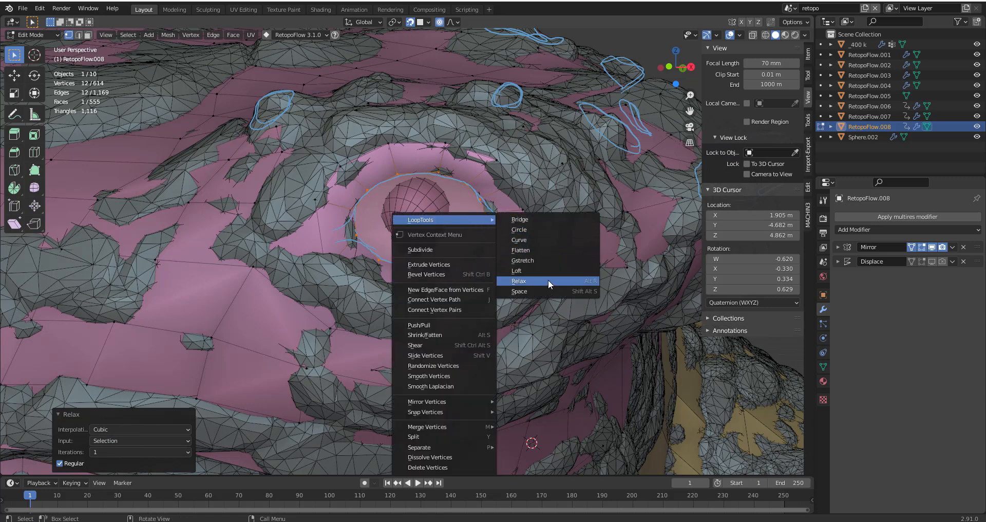
middle_drag(342, 261, 335, 257)
key(F4)
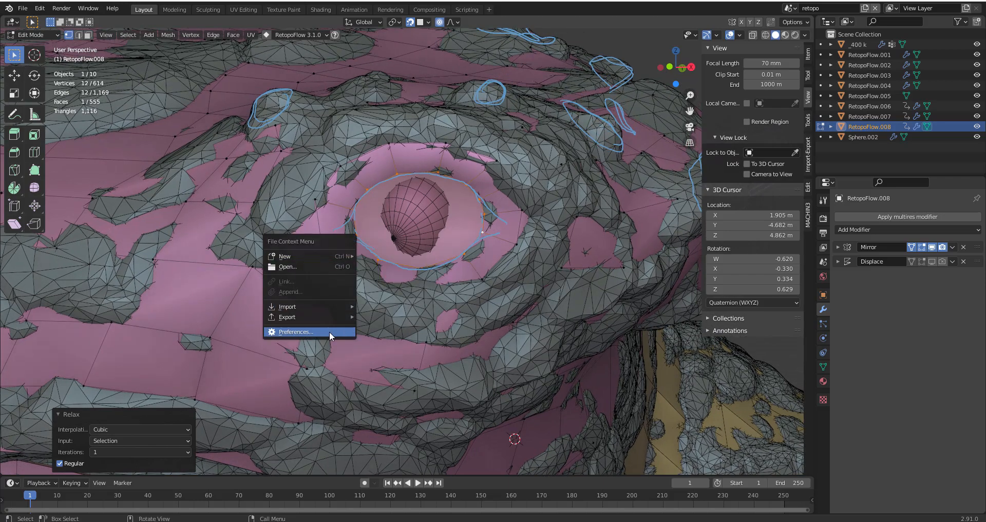
click(334, 331)
click(475, 235)
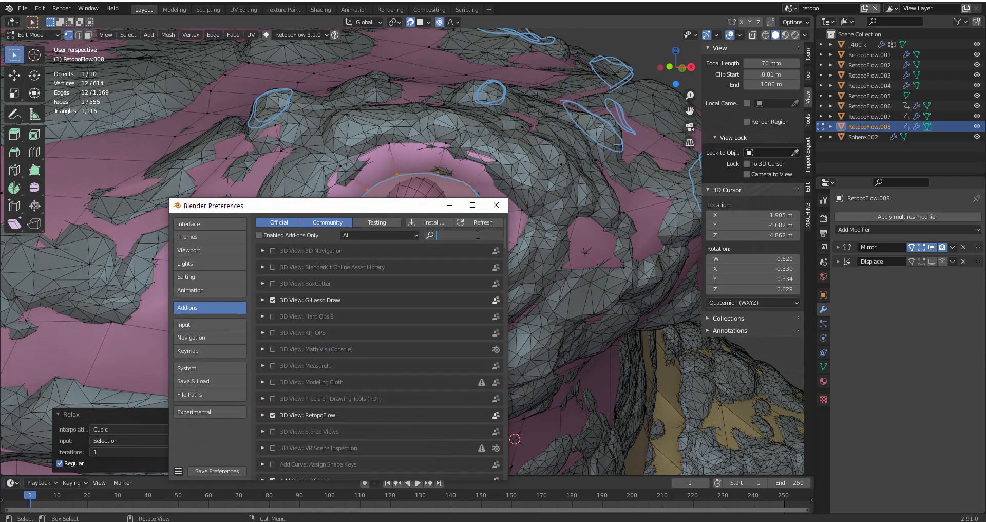
text(loop)
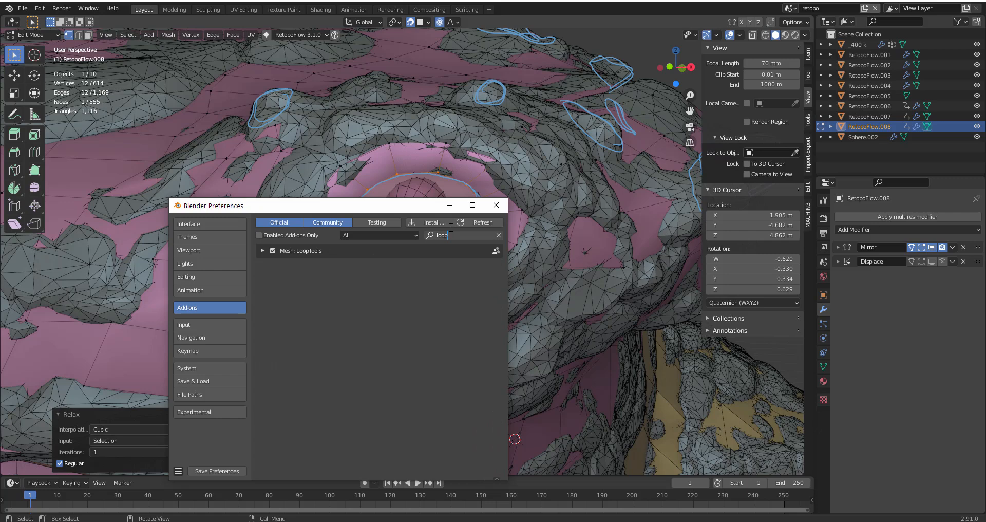
key(Return)
click(264, 252)
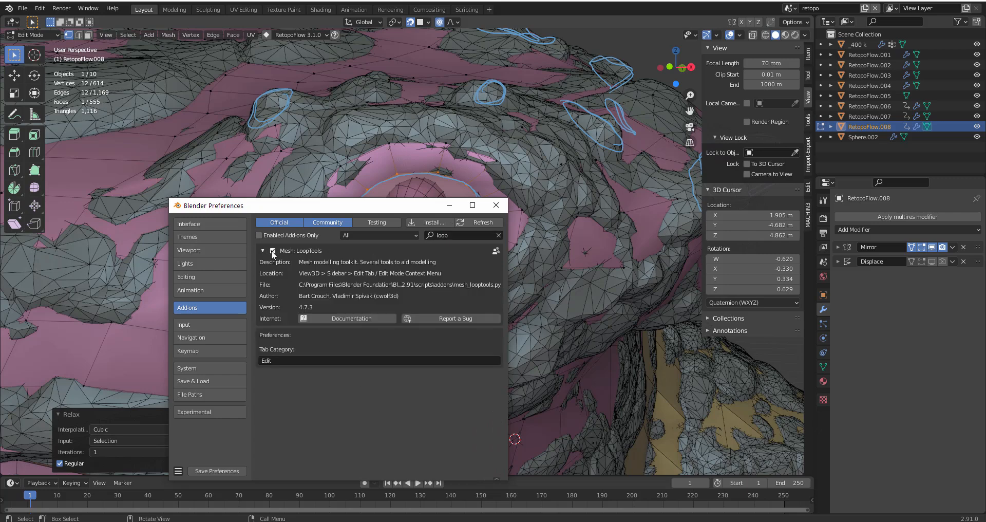
click(495, 205)
- Assign the shortcut Alt R to the LoopTools Relax operation
right_click(448, 209)
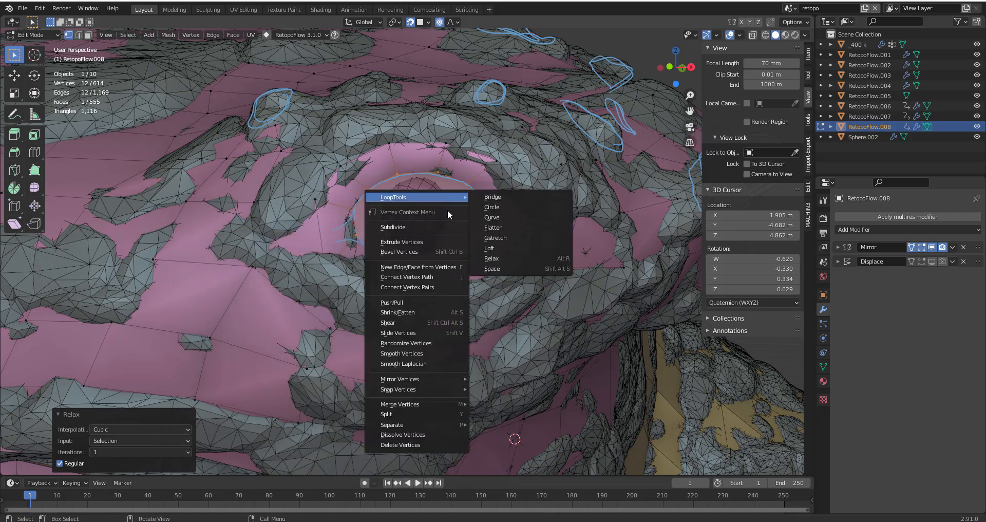
mouse_move(444, 197)
right_click(511, 257)
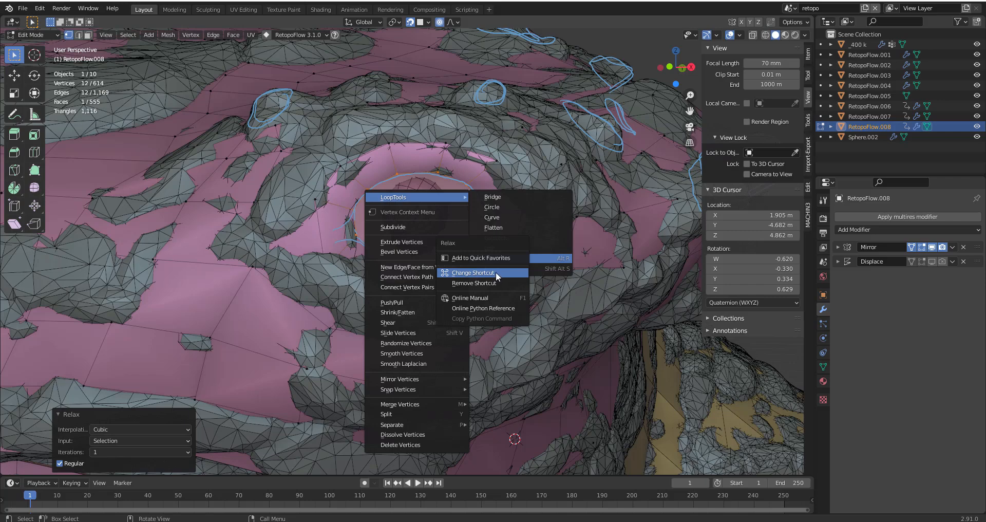
click(499, 274)
key(alt)
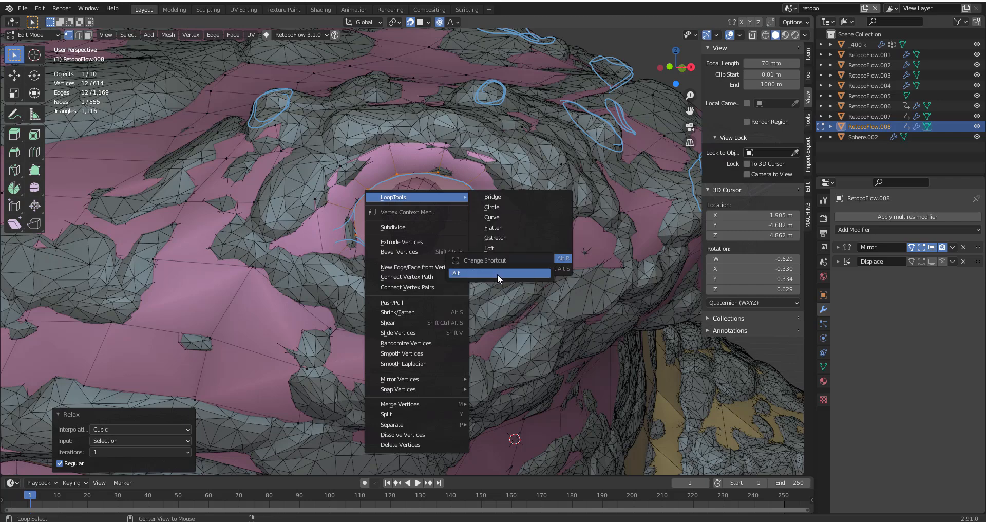
key(alt+r)
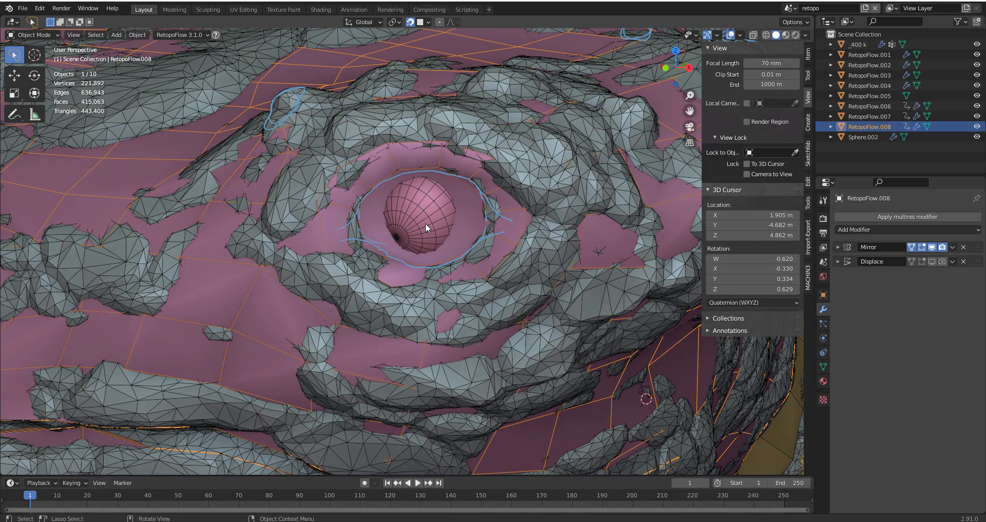
- Isolate the head mesh and select the inner eye face in Edit Mode
key(KP_Divide)
mouse_move(431, 226)
middle_down()
mouse_move(499, 216)
mouse_move(498, 231)
mouse_move(440, 234)
middle_up()
key(Tab)
drag(377, 279, 382, 286)
middle_drag(382, 286, 420, 249)
key(3)
click(427, 220)
- Turn off snapping and proportional editing for the eye face
scroll(421, 247, down, 2)
scroll(419, 248, up, 2)
key(shift+Tab)
key(o)
middle_drag(421, 149, 453, 74)
click(450, 25)
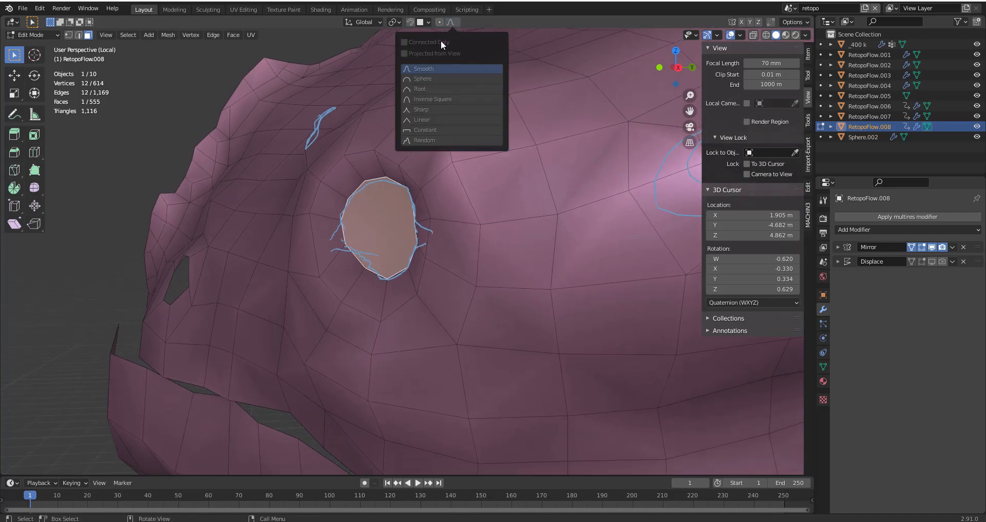
click(452, 21)
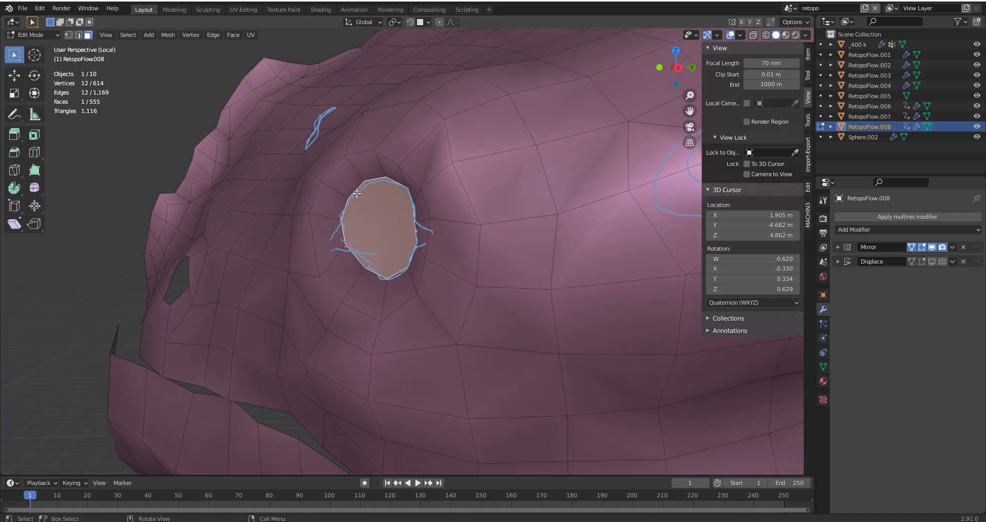
- Extrude the eye face inward twice, the second time by about 0.017 m
key(e)
click(411, 232)
middle_drag(410, 232, 450, 264)
key(e)
click(376, 256)
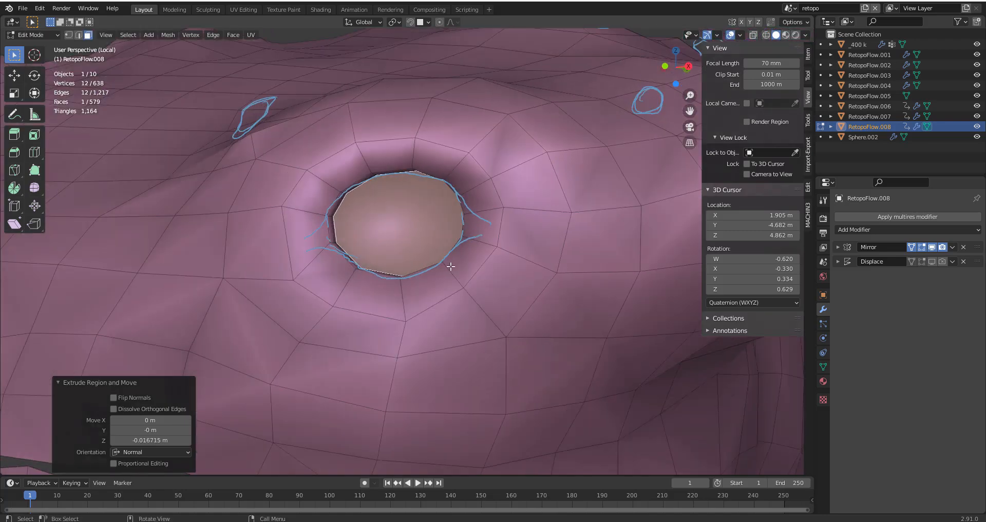
- Scale the innermost eye face up by 1.647 behind the eyelid and turn on X-ray display
key(s)
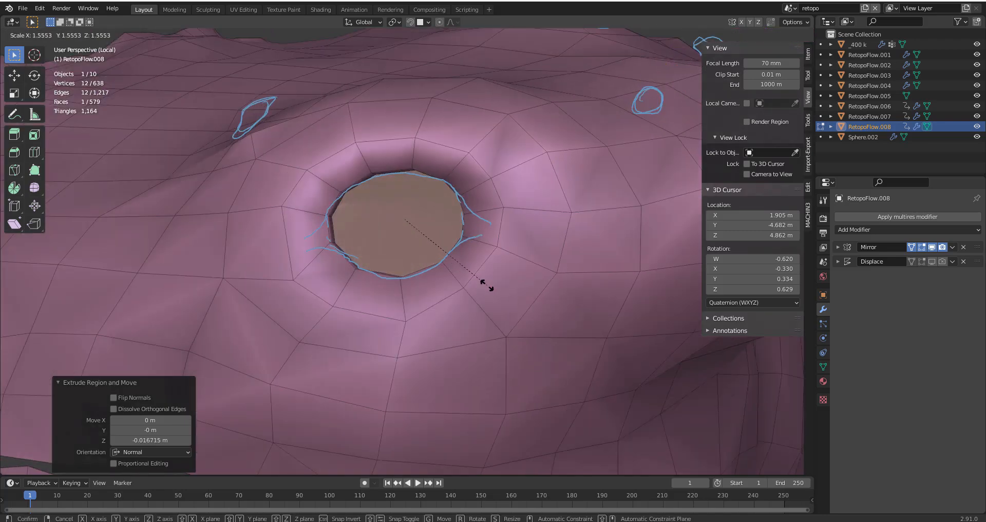
click(487, 284)
key(alt+z)
mouse_move(490, 319)
middle_down()
mouse_move(489, 309)
mouse_move(467, 334)
middle_up()
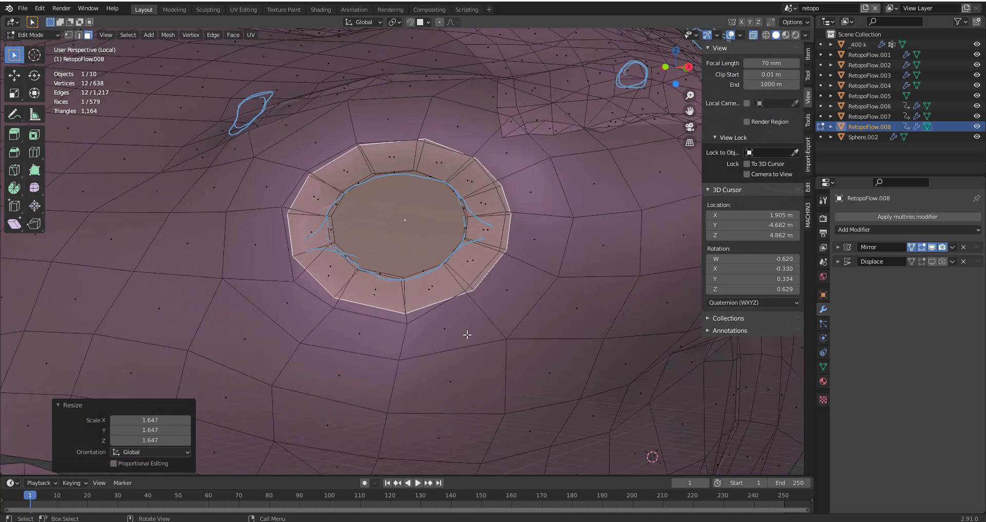
- Scale the innermost eye face up by 1.034 and turn off X-ray display
key(z)
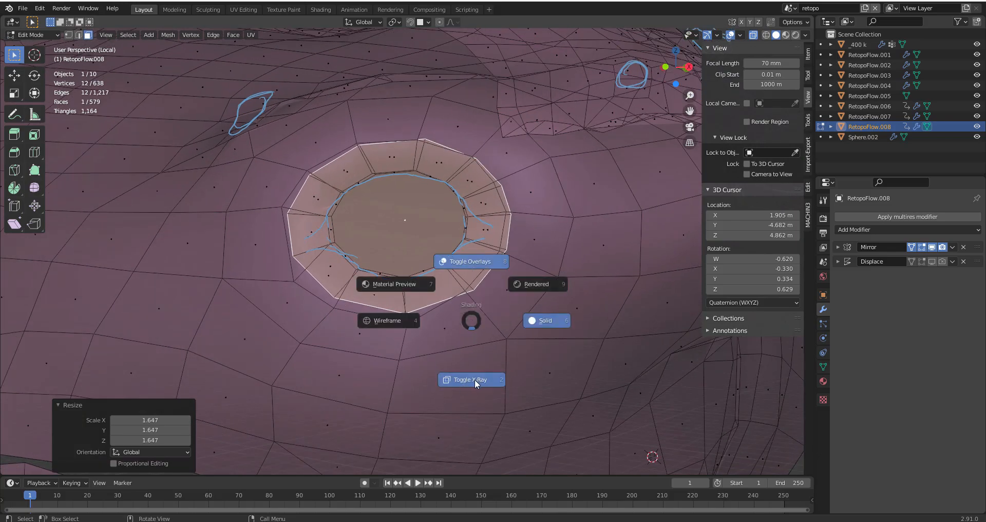
click(475, 379)
mouse_move(470, 313)
middle_down()
mouse_move(478, 303)
mouse_move(473, 334)
mouse_move(430, 326)
mouse_move(455, 325)
mouse_move(447, 315)
middle_up()
key(s)
click(481, 308)
key(alt+z)
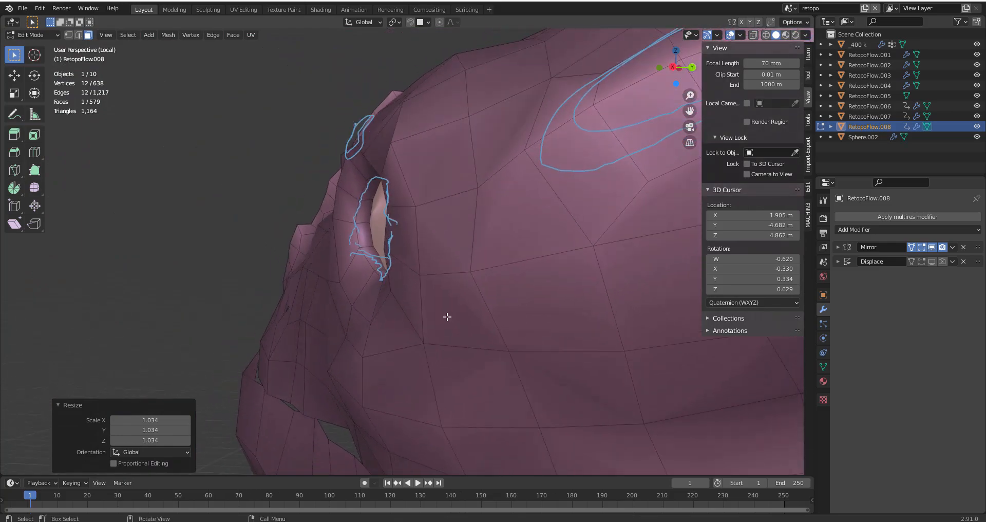
- Extrude the innermost eye face deeper and, in X-ray display, move it by about -0.009, 0.016 and -0.007 m
key(e)
click(491, 310)
key(z)
click(480, 379)
mouse_move(480, 379)
middle_down()
mouse_move(504, 331)
mouse_move(478, 323)
middle_up()
key(g)
click(478, 319)
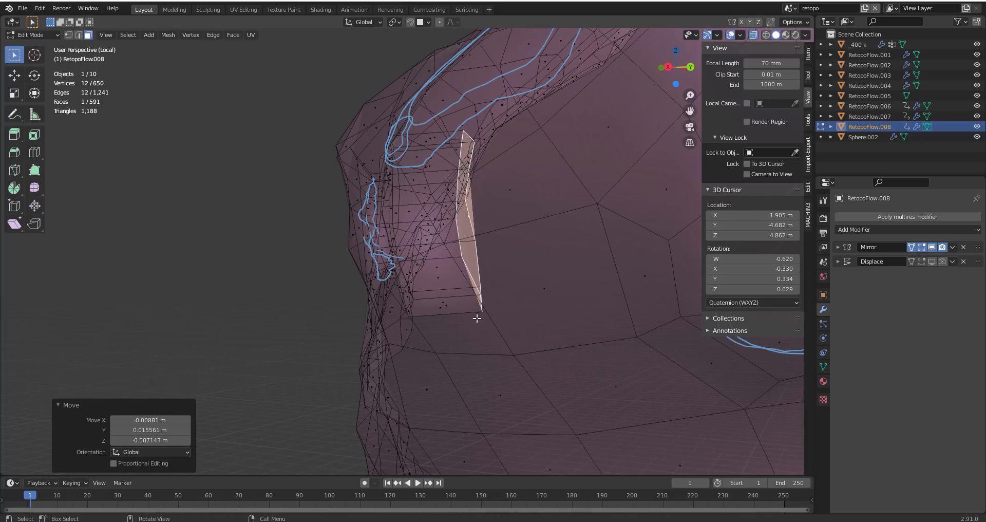
- Push the selected eye face deeper into the head with Shrink/Fatten by about -0.086 m
key(alt+s)
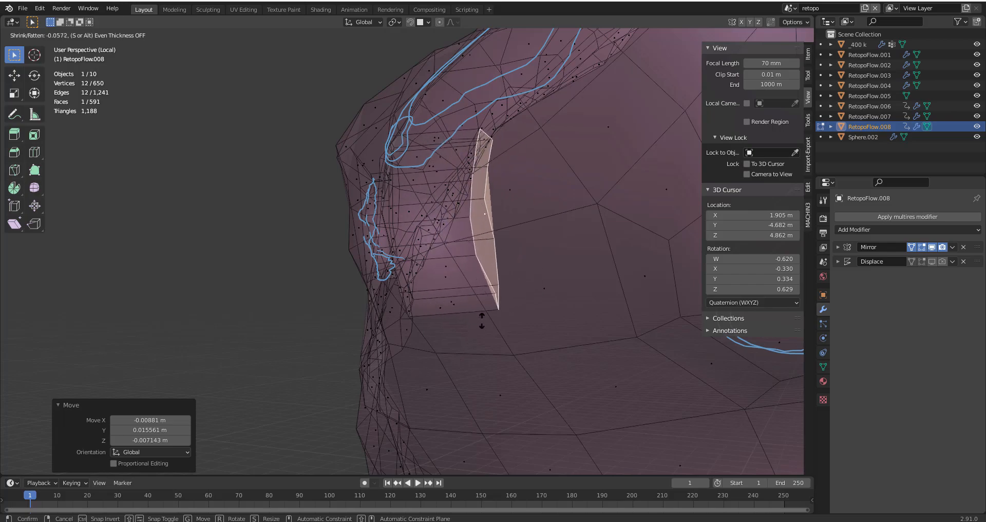
click(483, 322)
middle_drag(483, 321, 492, 303)
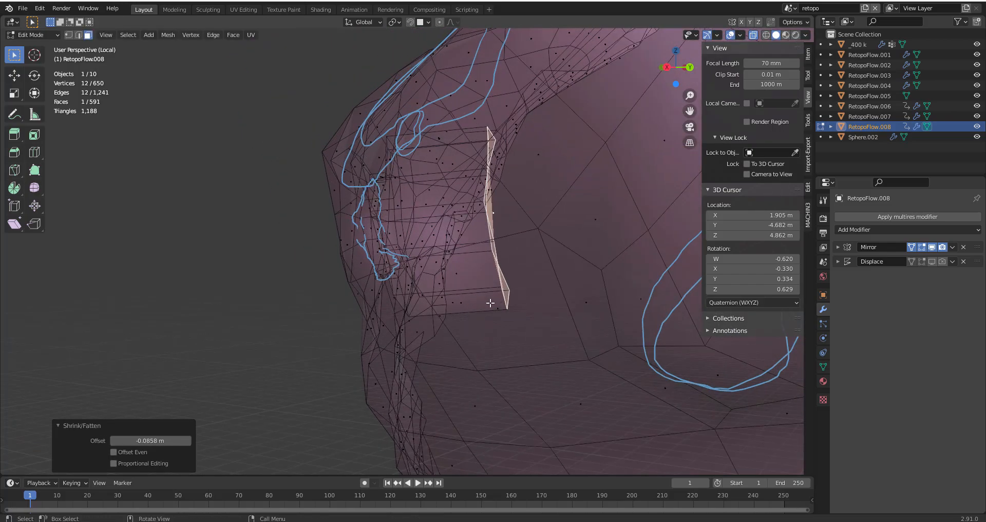
- Extrude the eye face about 0.416 m into the head to form the socket's tube and turn off X-ray display
key(e)
click(615, 287)
mouse_move(615, 287)
middle_down()
mouse_move(381, 289)
mouse_move(408, 293)
middle_up()
key(z)
click(409, 374)
mouse_move(409, 374)
middle_down()
mouse_move(443, 329)
mouse_move(445, 285)
mouse_move(363, 286)
middle_up()
middle_drag(346, 234, 348, 222)
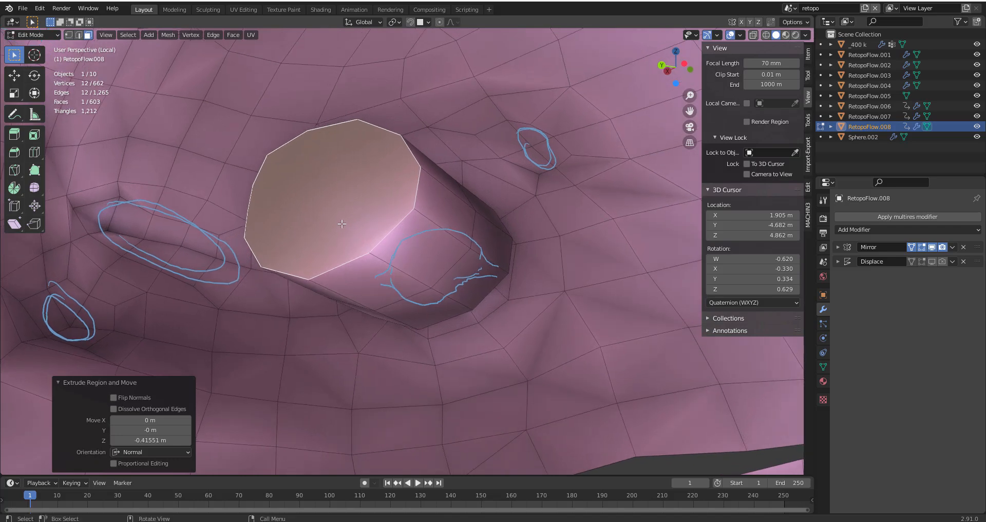
- Delete the face closing the back of the eye socket and select the open boundary edge loop
key(x)
key(f)
key(2)
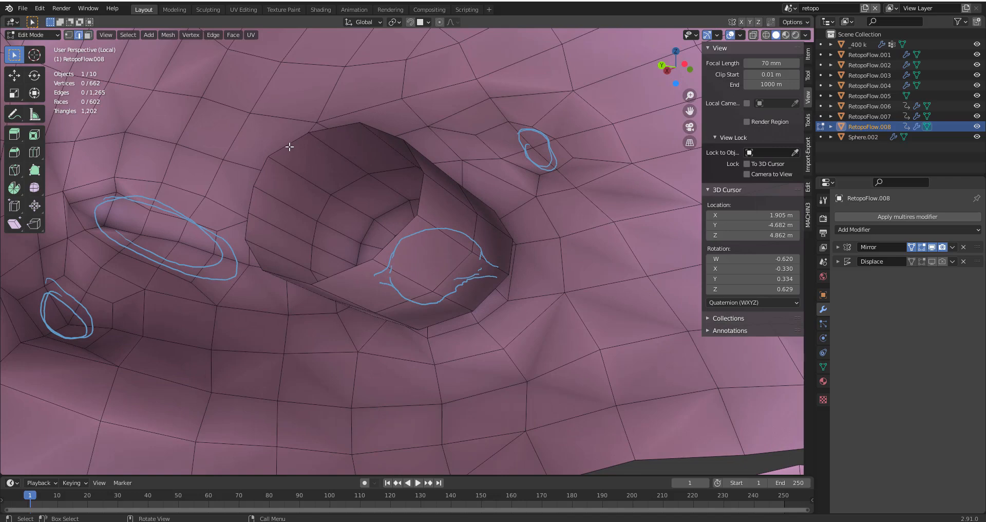
alt+click(294, 142)
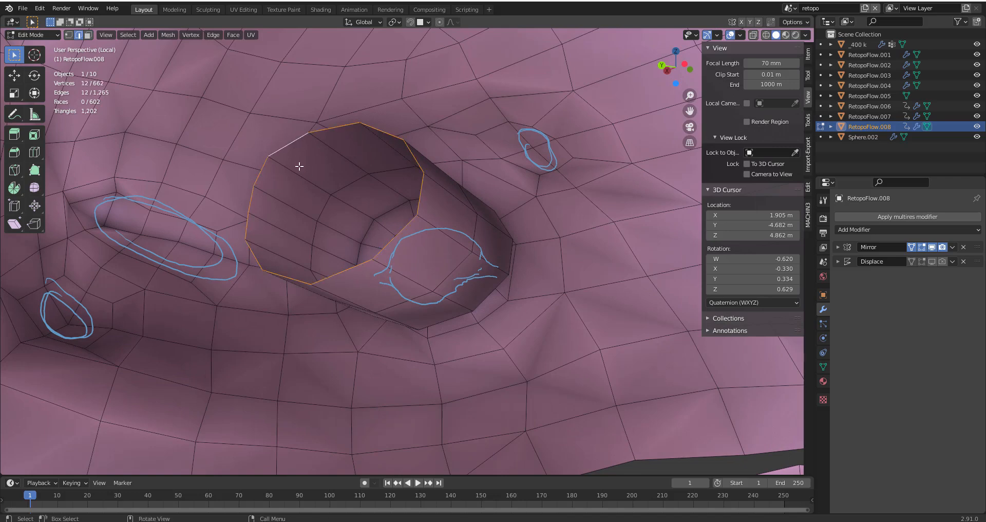
key(alt+a)
alt+click(292, 146)
- Close the back of the eye socket with a Grid Fill using a span of 3
middle_drag(346, 185, 347, 178)
key(F3)
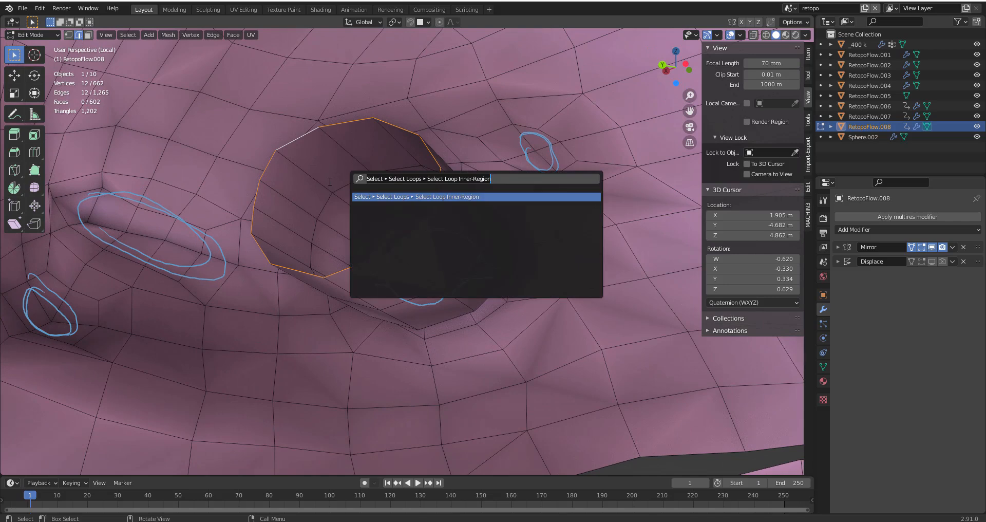
text(grid)
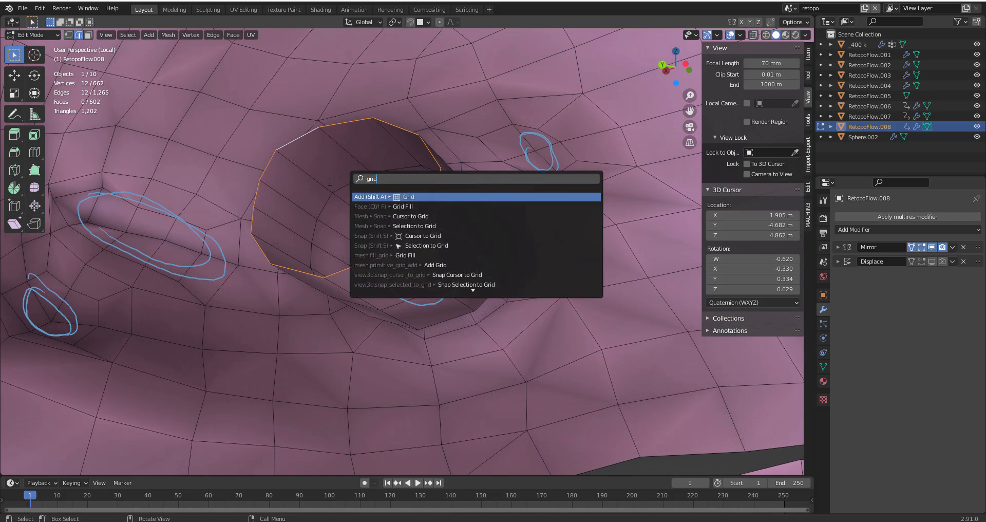
key(Down)
key(Return)
middle_drag(462, 280, 510, 267)
key(F9)
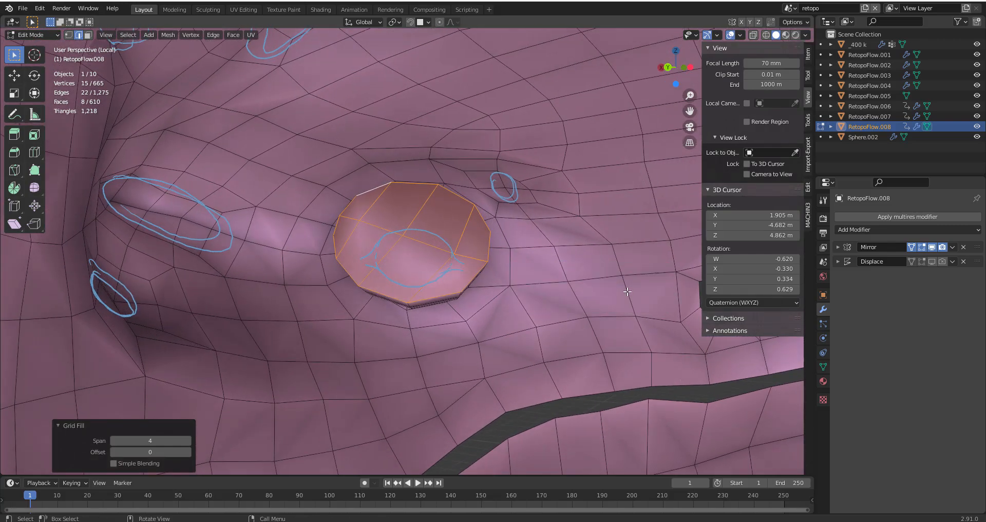
key(F9)
click(693, 308)
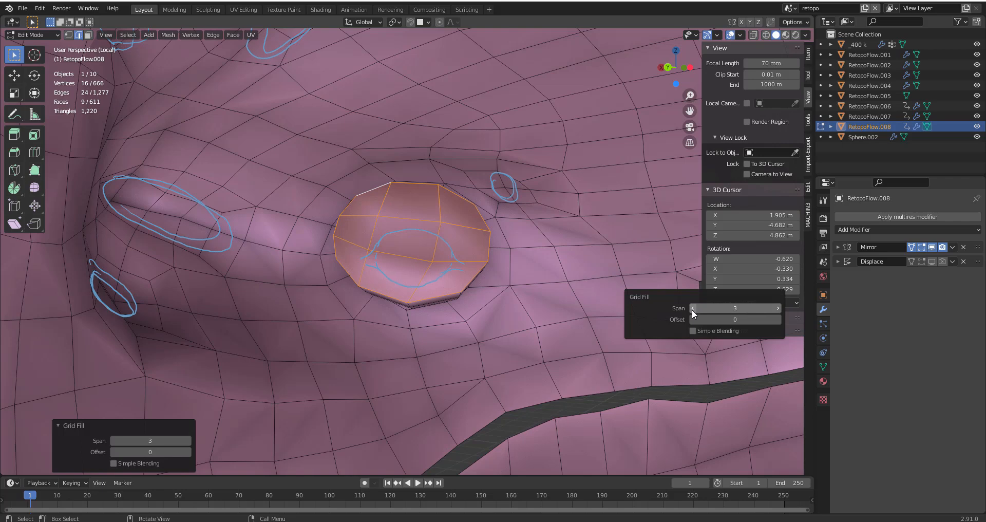
drag(740, 319, 726, 318)
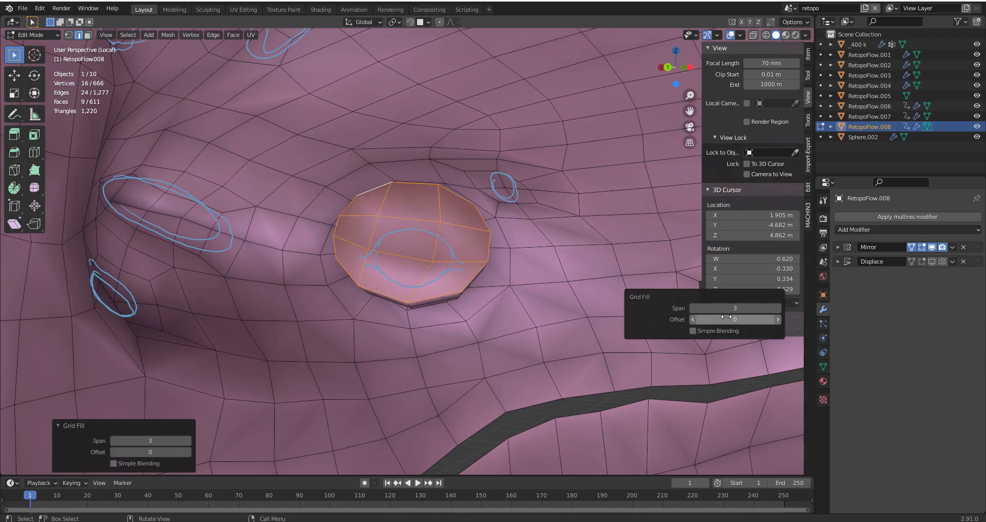
- Add a loop cut around the middle of the eye socket's tube
middle_drag(457, 272, 383, 233)
key(ctrl+r)
click(382, 233)
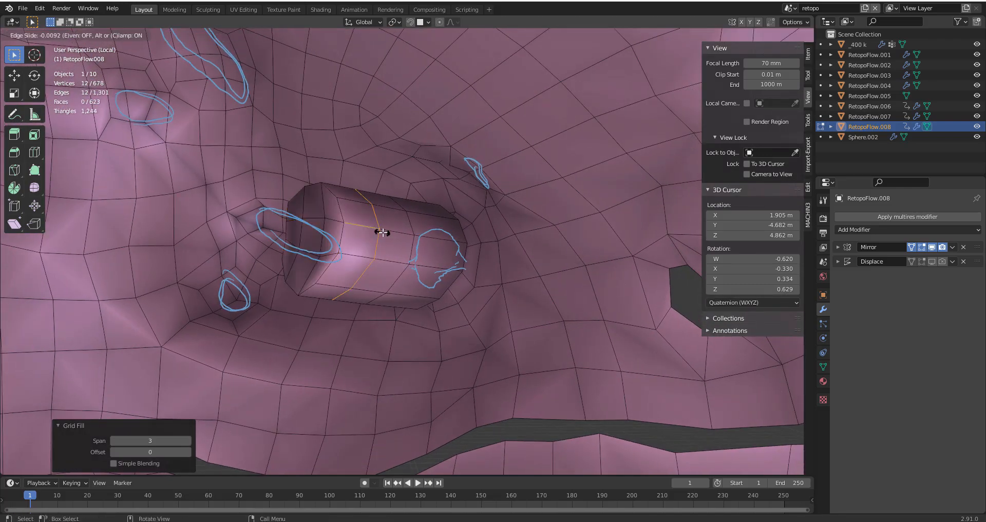
click(383, 232)
- Switch the head to Sculpt Mode and smooth the back of the eye socket with a resized brush
key(Tab)
key(ctrl+Tab)
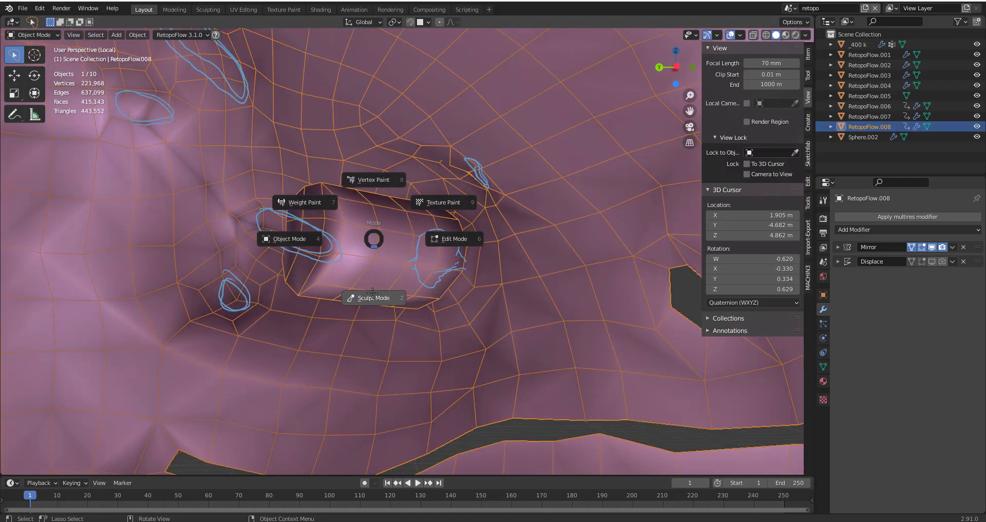
click(377, 303)
key(f)
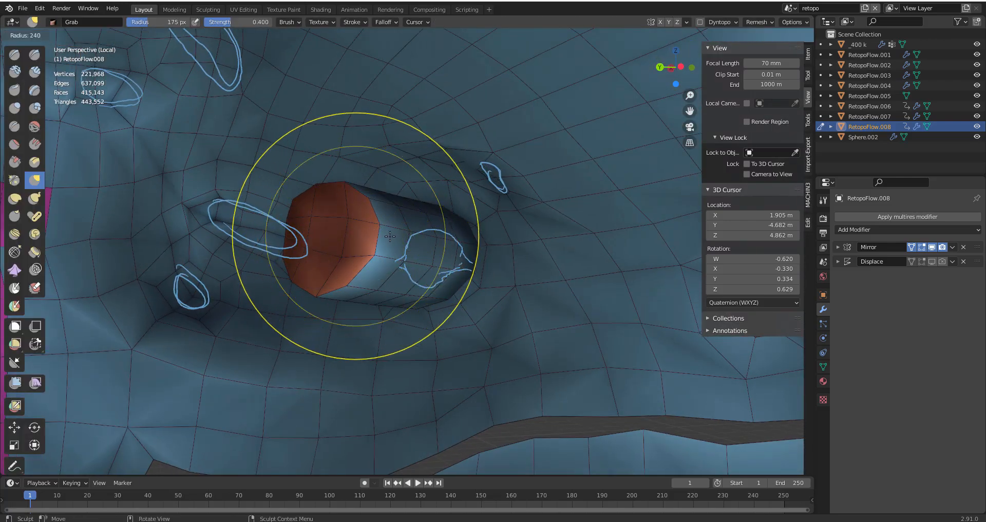
click(390, 237)
shift+drag(389, 238, 344, 225)
middle_drag(296, 239, 370, 216)
key(f)
click(402, 209)
drag(380, 210, 402, 209)
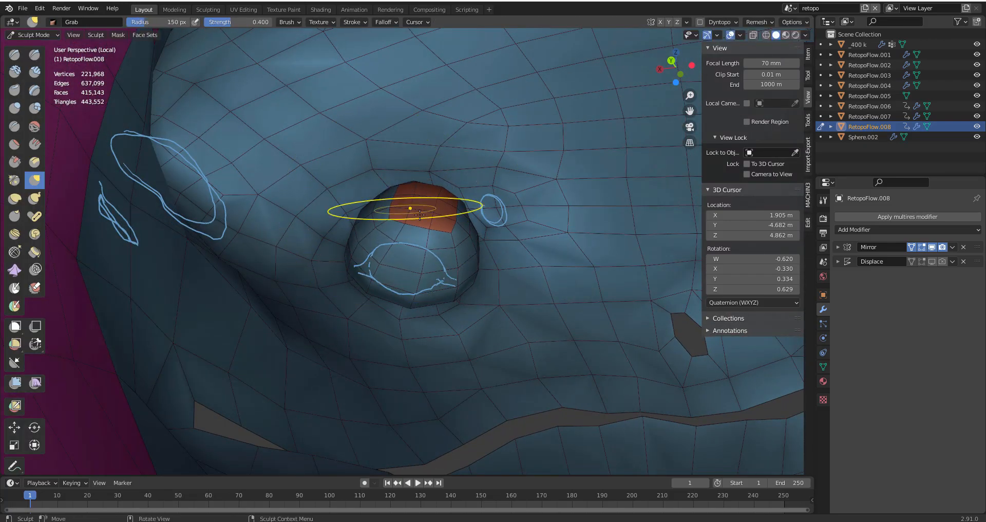
- Shape the back and sides of the eye socket into a rounded pocket with the Grab brush
middle_drag(402, 209, 444, 242)
key(f)
click(457, 242)
drag(368, 242, 370, 236)
middle_drag(370, 235, 377, 223)
key(f)
click(455, 223)
drag(385, 222, 387, 206)
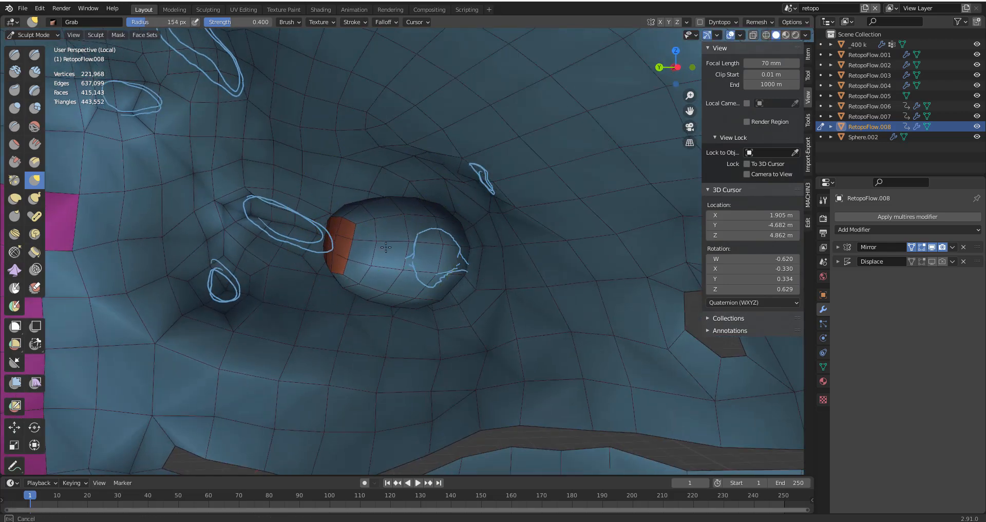
click(347, 227)
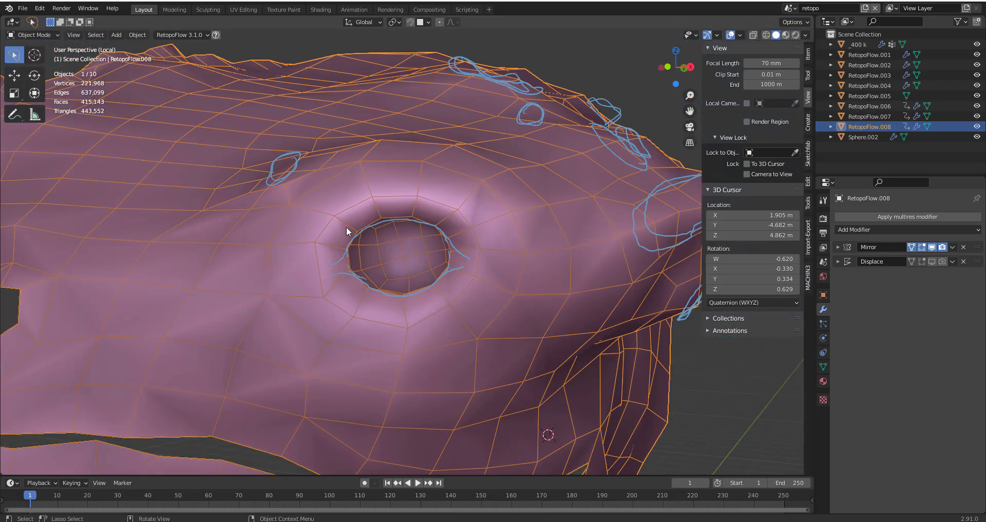
- Return to Edit Mode and add two loop cuts around the eye, one outside and one inside the eyelid's rim loop
key(Tab)
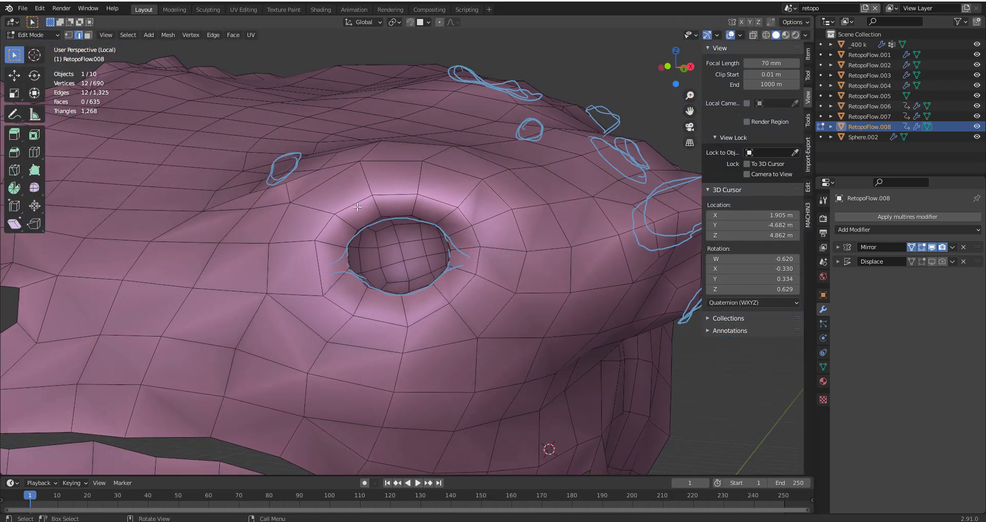
alt+click(358, 205)
mouse_move(483, 226)
middle_down()
mouse_move(508, 235)
mouse_move(492, 237)
middle_up()
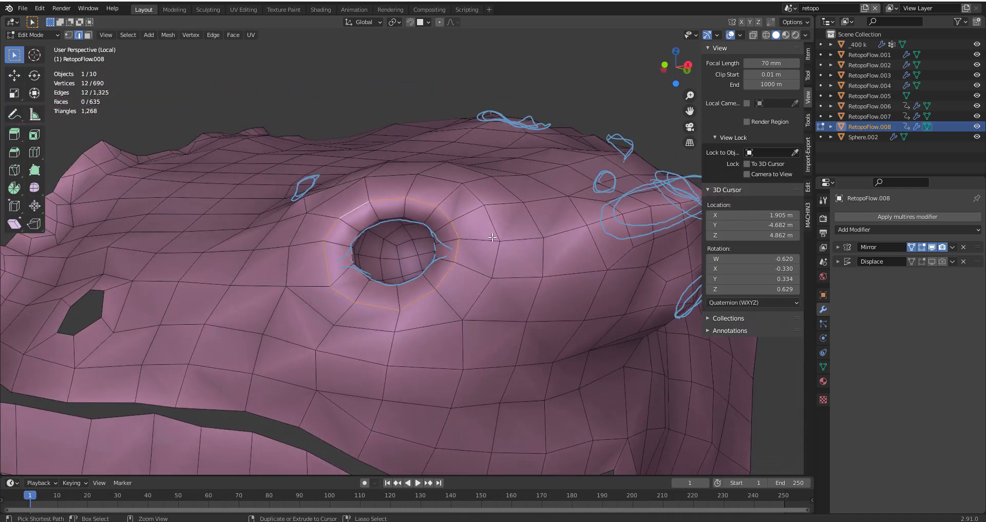
key(ctrl+r)
click(476, 215)
click(471, 219)
key(alt+a)
key(ctrl+r)
click(445, 227)
click(444, 228)
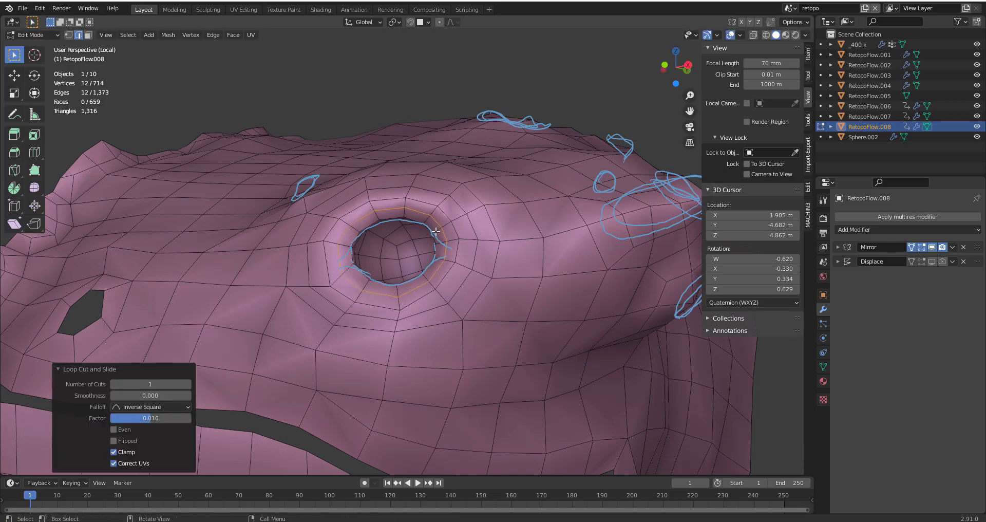
- Edge-slide the newly added inner eyelid loop along the eyelid
middle_drag(444, 228, 502, 237)
key(g)
key(g)
click(499, 238)
- Edge-slide the partial loop running above and behind the eye
scroll(499, 237, down, 3)
middle_drag(429, 264, 455, 273)
key(Tab)
key(alt+a)
key(Tab)
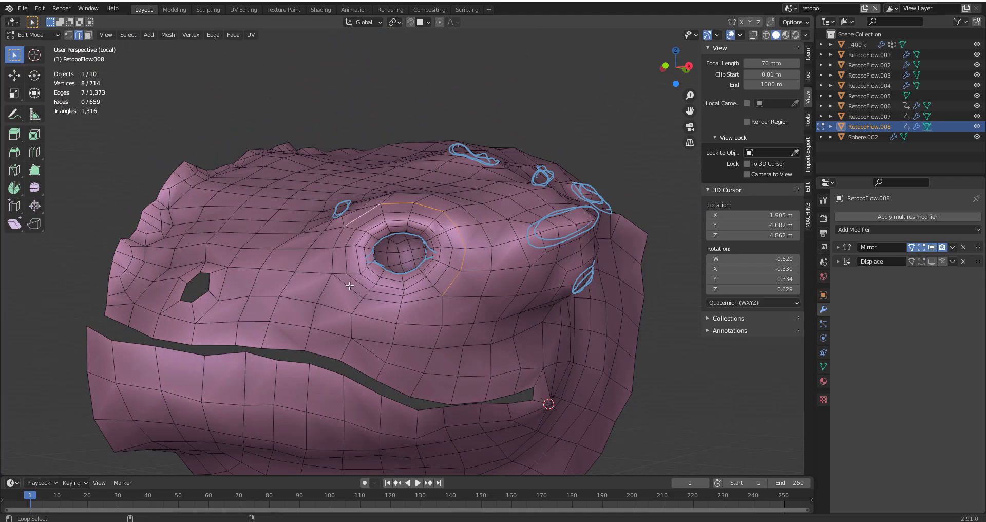
key(g)
key(g)
click(427, 289)
- Select the edge loop below the eye and slide it along the surface
alt+click(390, 295)
key(g)
key(g)
click(395, 304)
- Edge-slide the loops just beneath the eyelid to even their spacing, and leave Edit Mode
key(alt+a)
alt+click(411, 288)
key(g)
key(g)
middle_drag(426, 293, 503, 366)
click(413, 307)
key(g)
key(g)
click(410, 288)
key(Tab)
key(alt+a)
scroll(524, 323, down, 3)
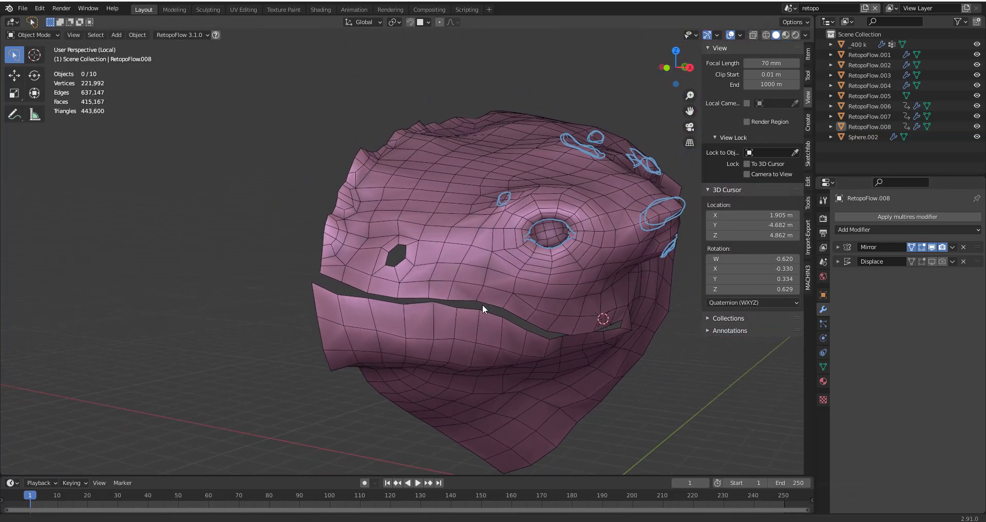
- Fill the head mesh's nostril hole with a face and extrude it inward by about 0.095 m
scroll(452, 293, up, 2)
click(425, 274)
key(Tab)
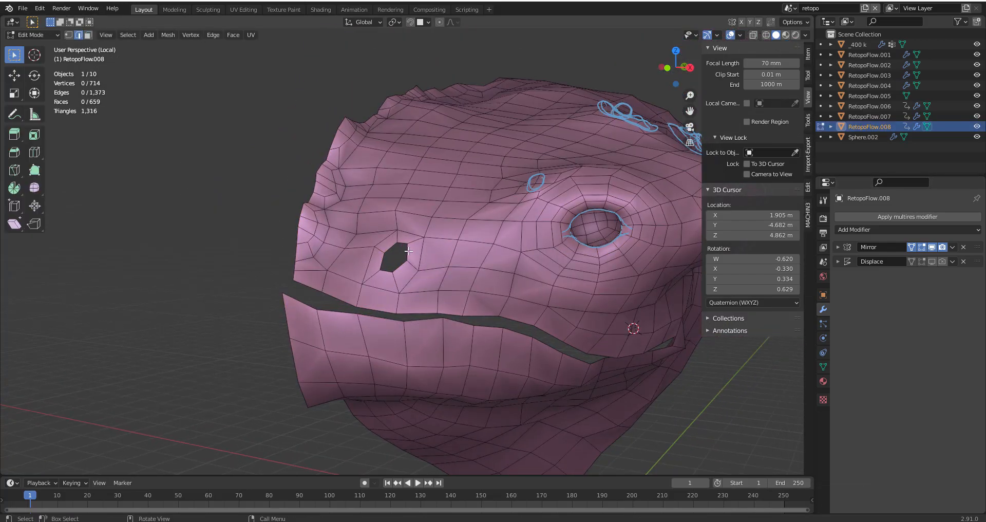
key(Tab)
key(Tab)
scroll(393, 248, up, 2)
mouse_move(416, 256)
middle_down()
mouse_move(378, 261)
mouse_move(403, 265)
middle_up()
key(f)
key(e)
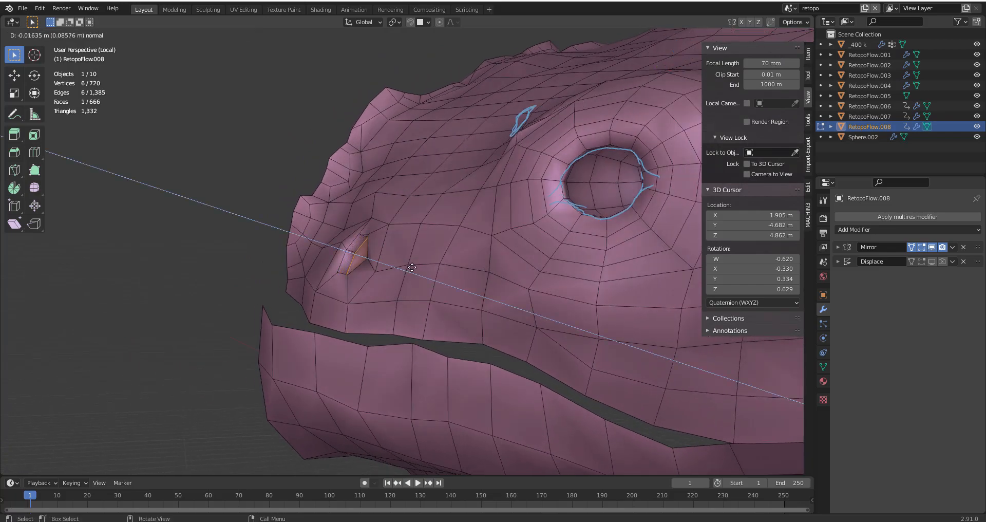
click(412, 268)
mouse_move(412, 269)
middle_down()
mouse_move(535, 346)
mouse_move(427, 266)
middle_up()
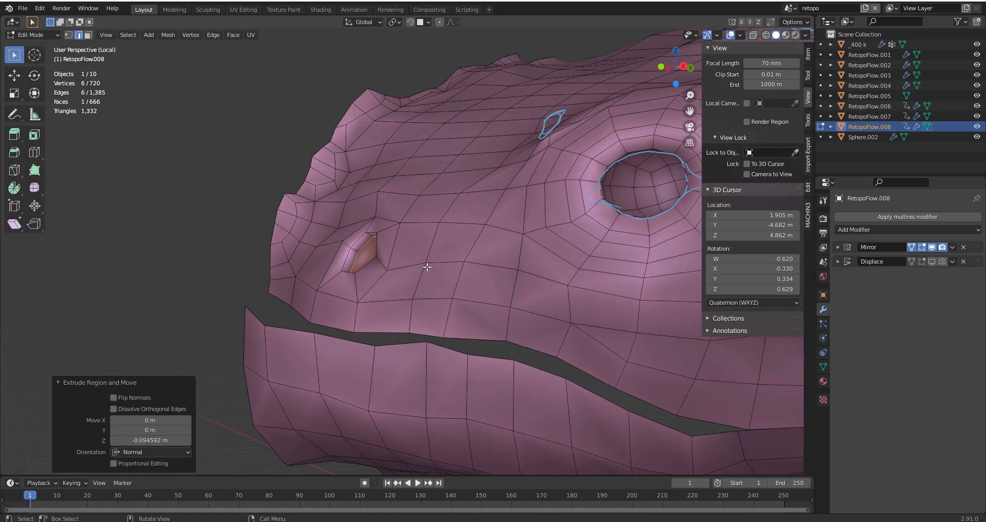
- Extrude the nostril face inward by another 0.023 m and scale the new face
key(e)
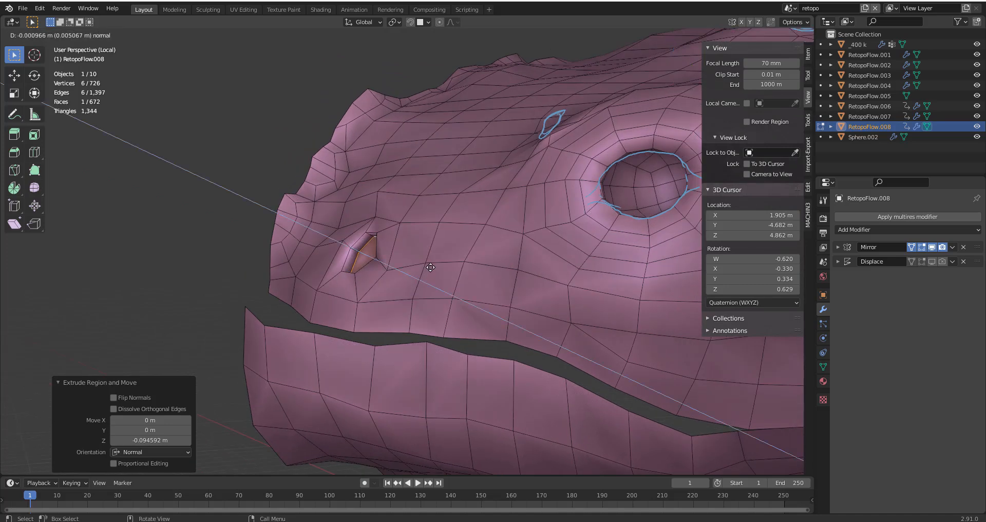
click(433, 266)
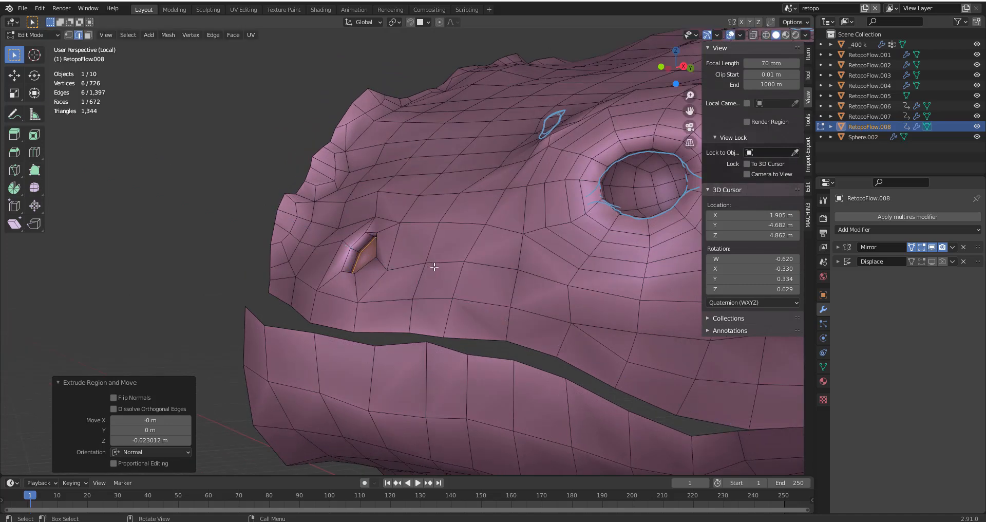
key(s)
click(457, 279)
mouse_move(457, 279)
middle_down()
mouse_move(440, 319)
mouse_move(432, 303)
mouse_move(348, 308)
mouse_move(375, 319)
middle_up()
- Extrude the nostril face once more into the head, toggle X-ray display and switch to vertex selection
key(e)
click(463, 307)
key(z)
click(405, 378)
key(1)
click(392, 273)
middle_drag(412, 277, 462, 308)
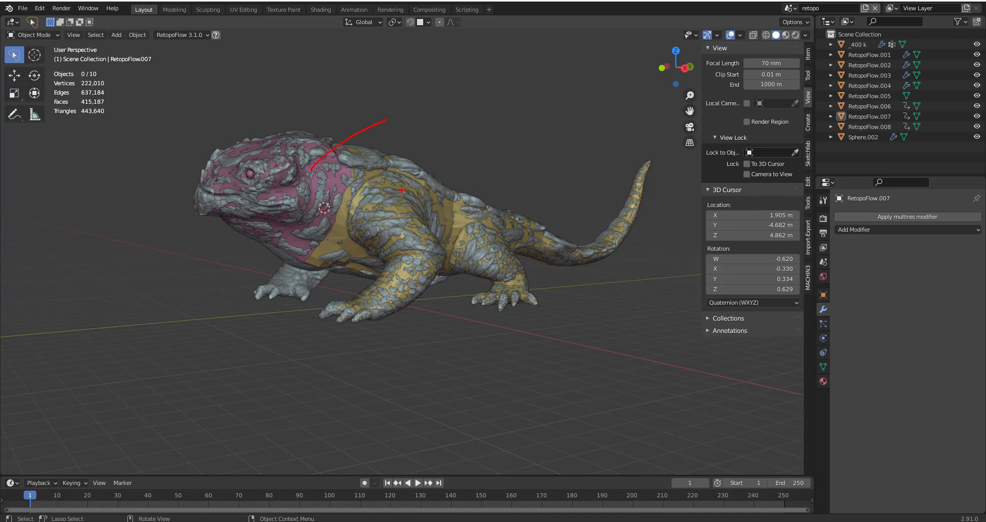
- Hide the high-resolution _400 k sculpt so only the retopology meshes show
mouse_move(329, 216)
middle_down()
mouse_move(223, 204)
mouse_move(272, 205)
middle_up()
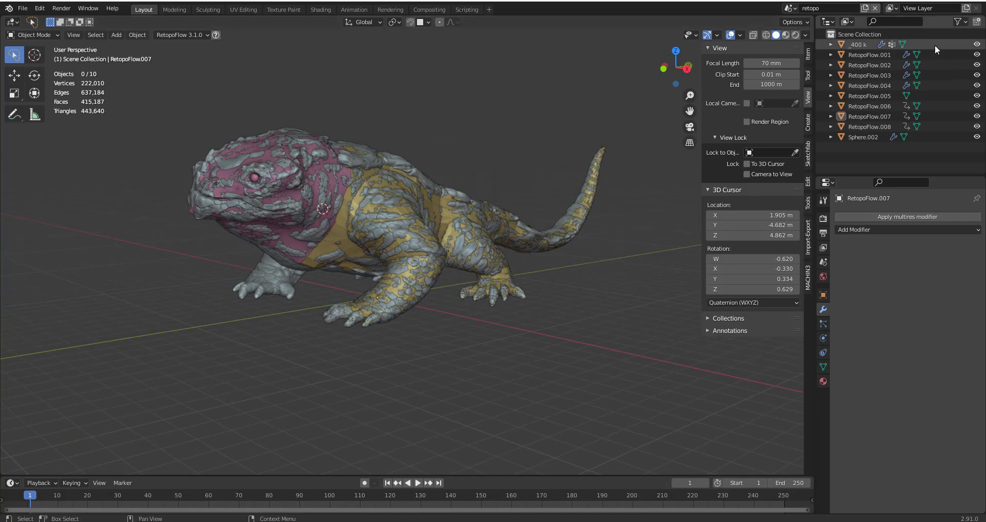
click(977, 45)
mouse_move(312, 179)
middle_down()
mouse_move(468, 180)
mouse_move(338, 193)
mouse_move(356, 186)
mouse_move(320, 140)
middle_up()
- Join the head, RetopoFlow.007 and RetopoFlow.008 included, into the body mesh RetopoFlow.006 and enter Edit Mode
click(467, 199)
shift+click(446, 174)
shift+click(409, 176)
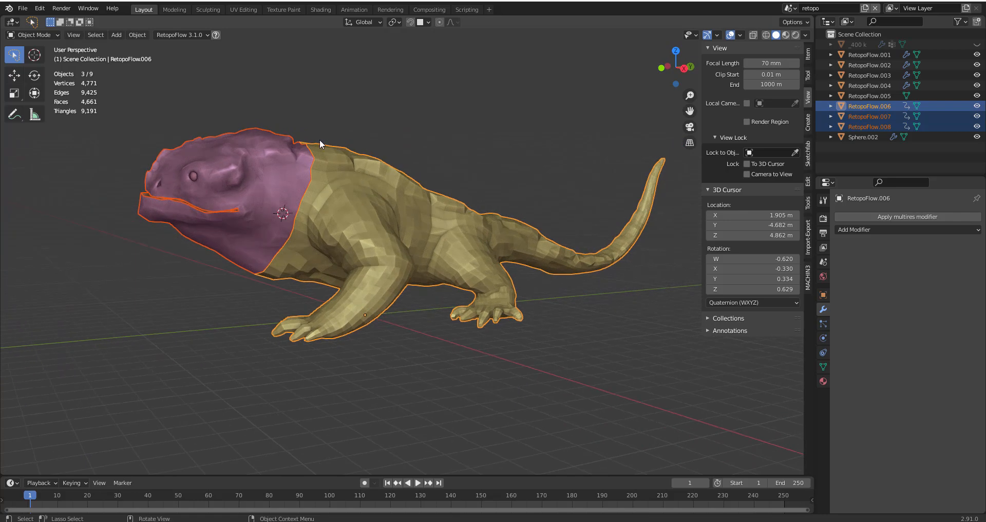
click(138, 35)
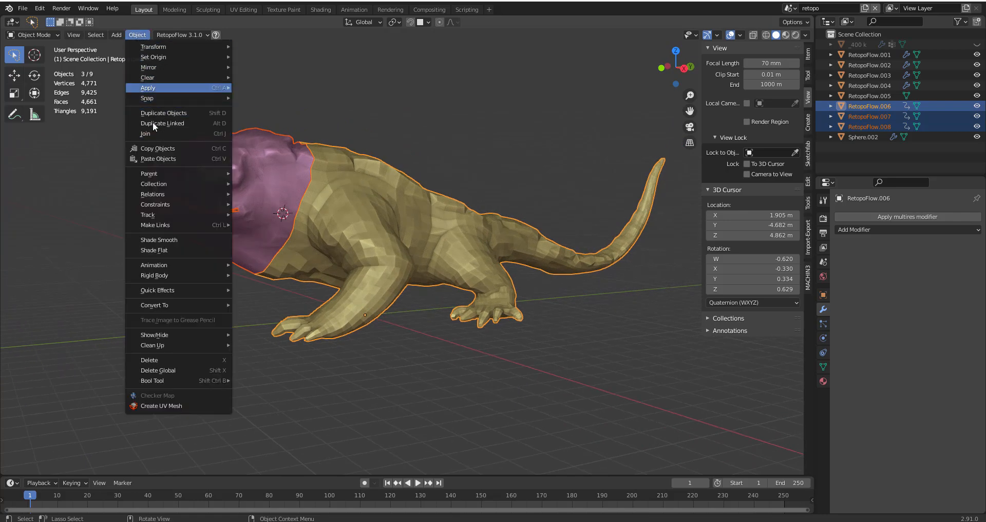
click(161, 134)
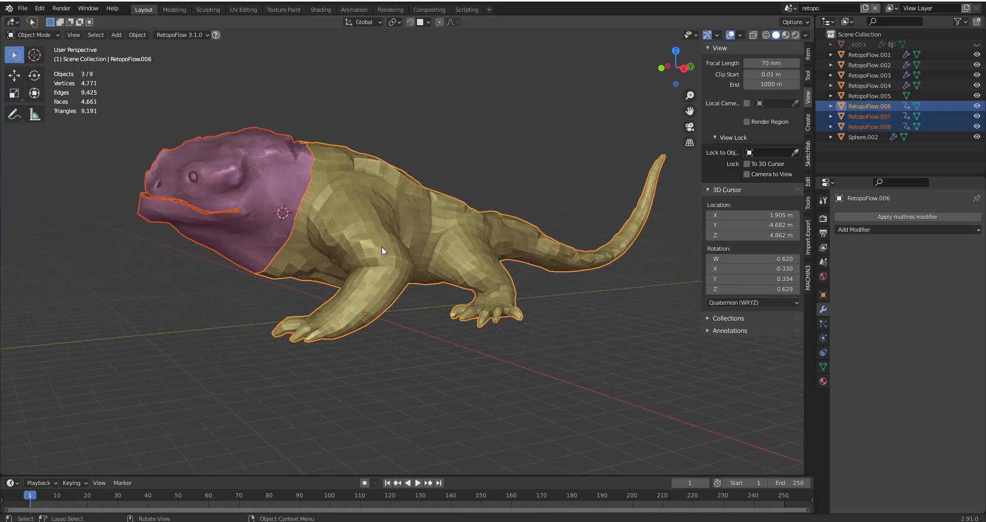
key(Tab)
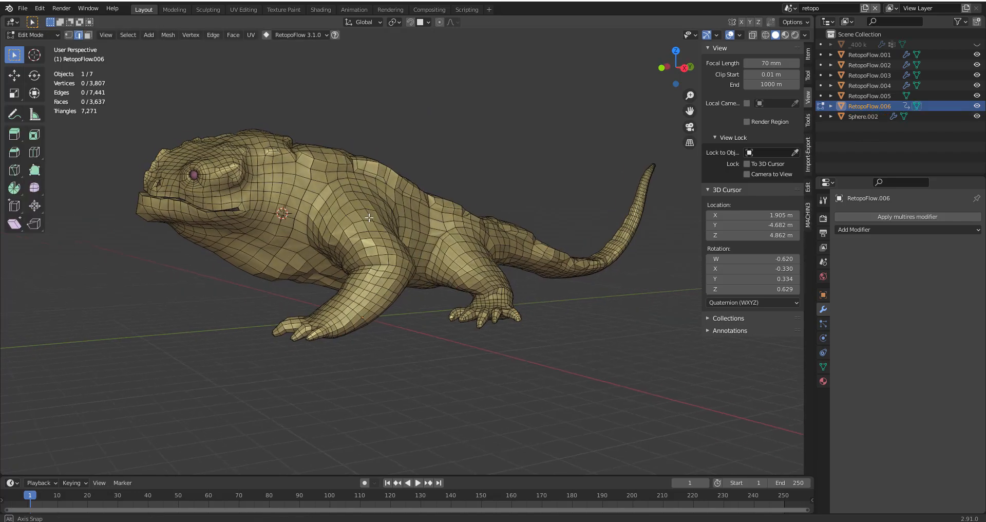
- Test the body mesh for open seams with a temporary Smooth modifier at factor 2.808, then remove the modifier
scroll(375, 198, up, 3)
key(Tab)
scroll(365, 204, up, 3)
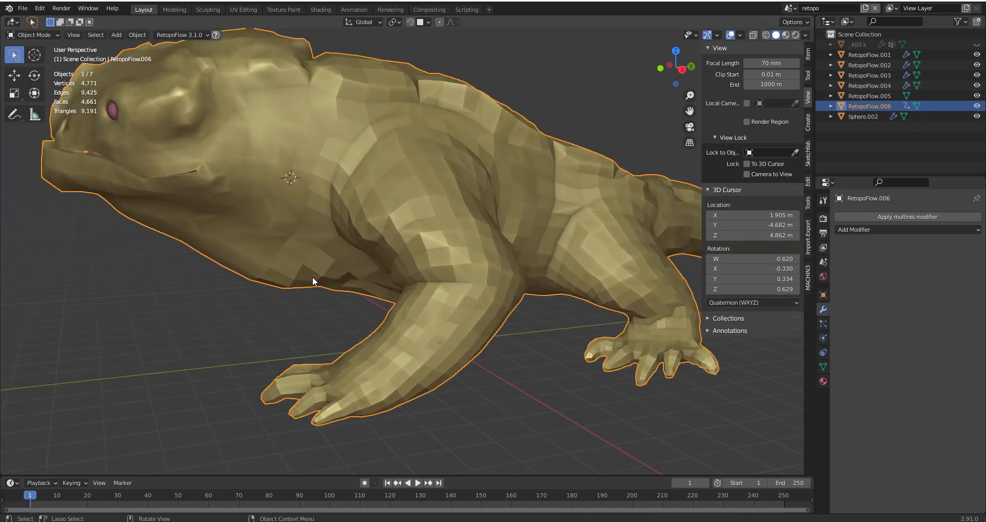
middle_drag(303, 283, 331, 291)
scroll(331, 292, down, 2)
click(870, 232)
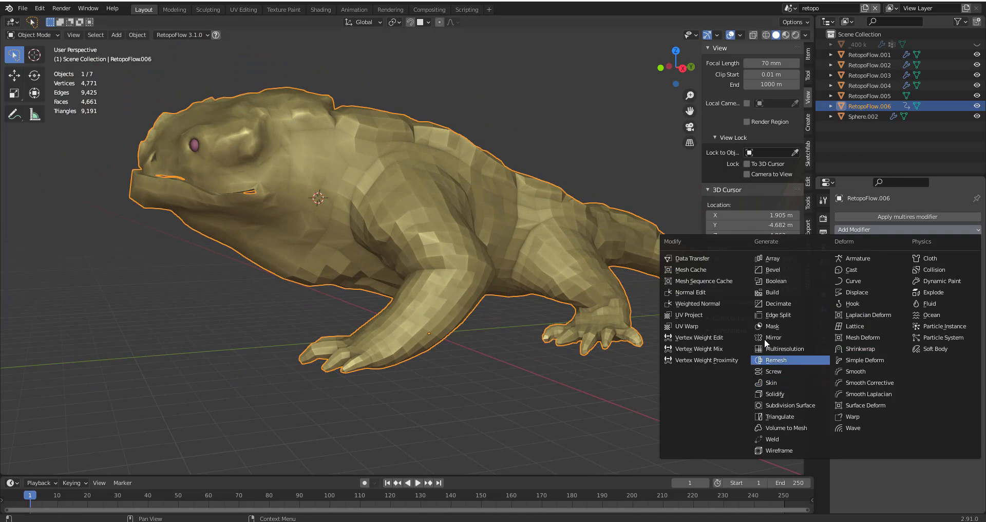
click(853, 372)
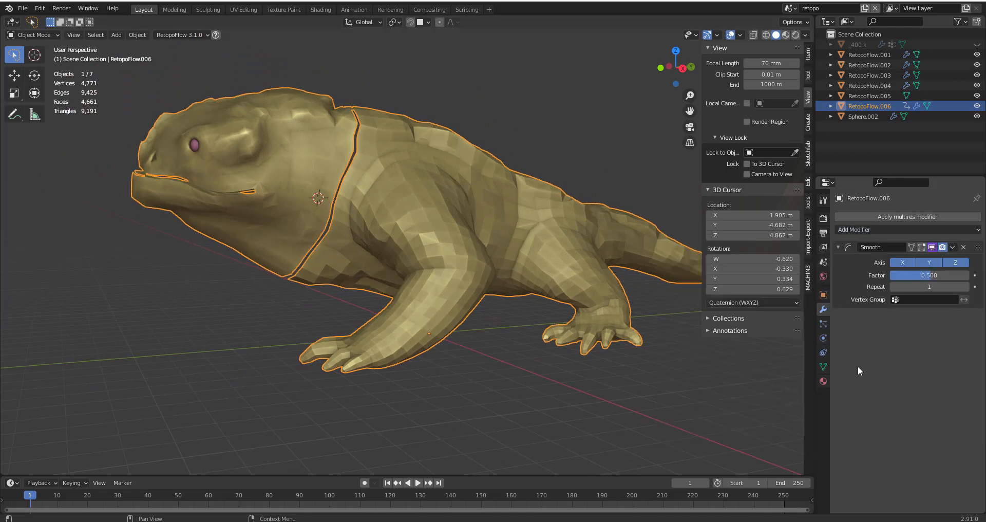
drag(943, 273, 948, 271)
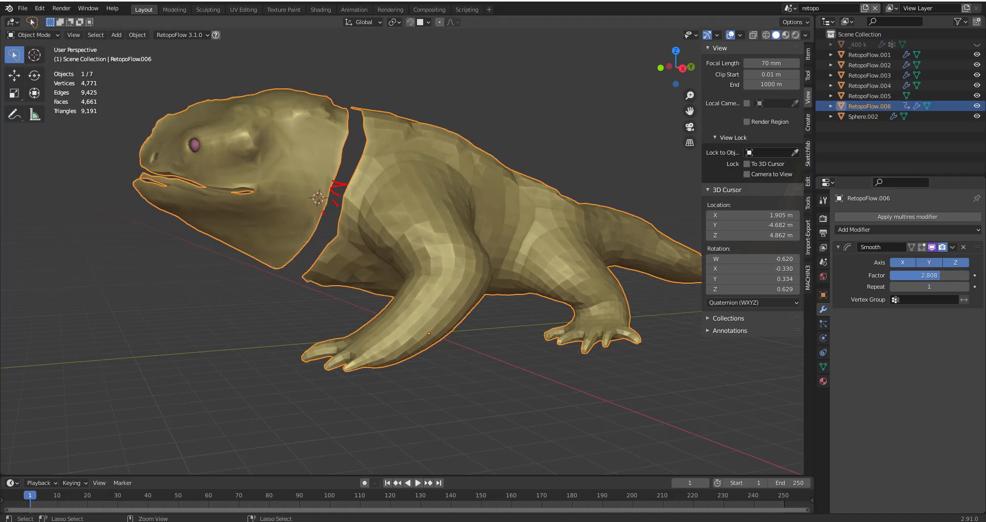
click(963, 247)
- Select the whole body mesh in Edit Mode and reduce the selection to its boundary loops with Select Boundary Loop
middle_drag(294, 265, 403, 262)
key(alt+a)
click(328, 253)
key(Tab)
key(a)
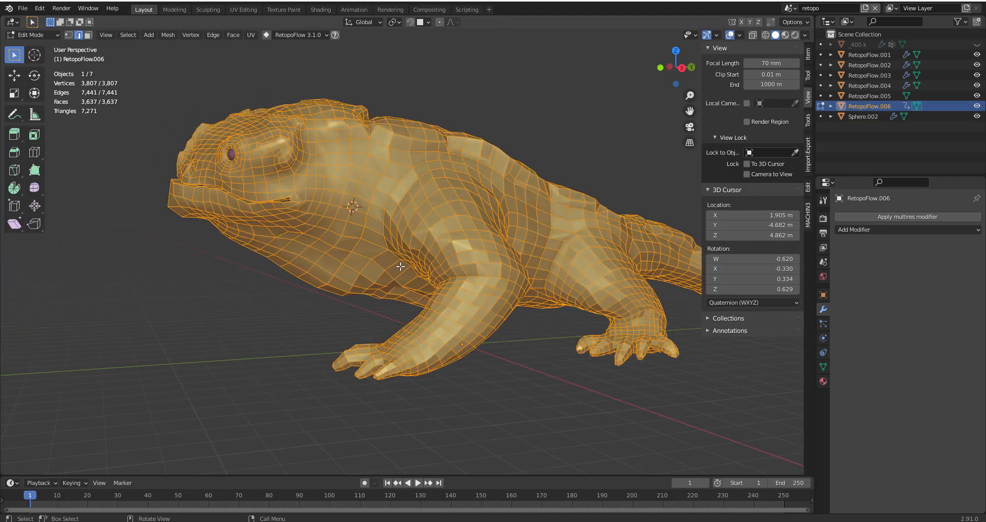
key(a)
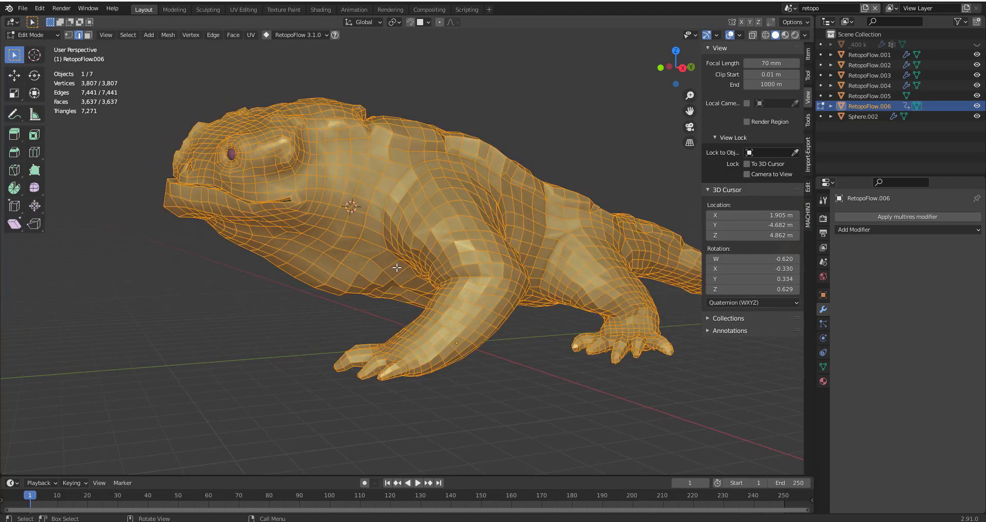
key(F3)
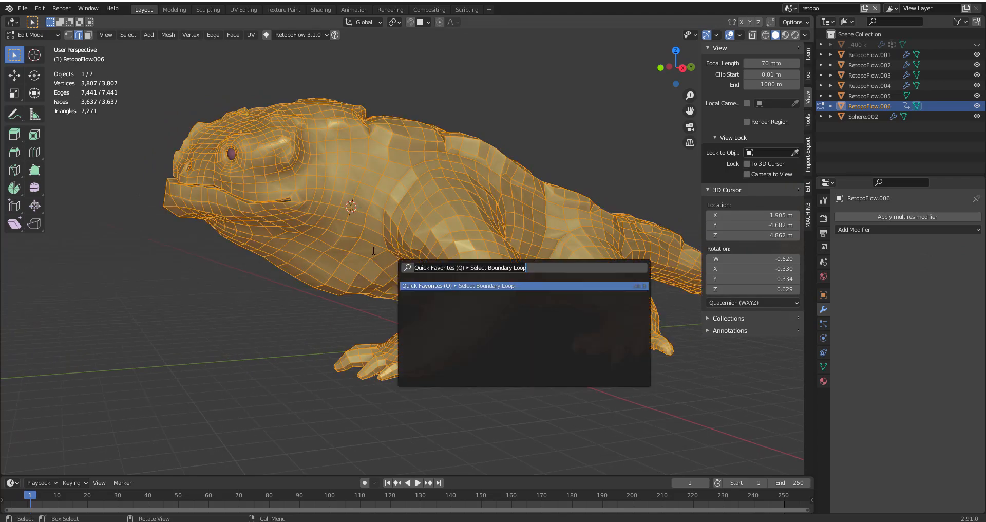
text(select bound)
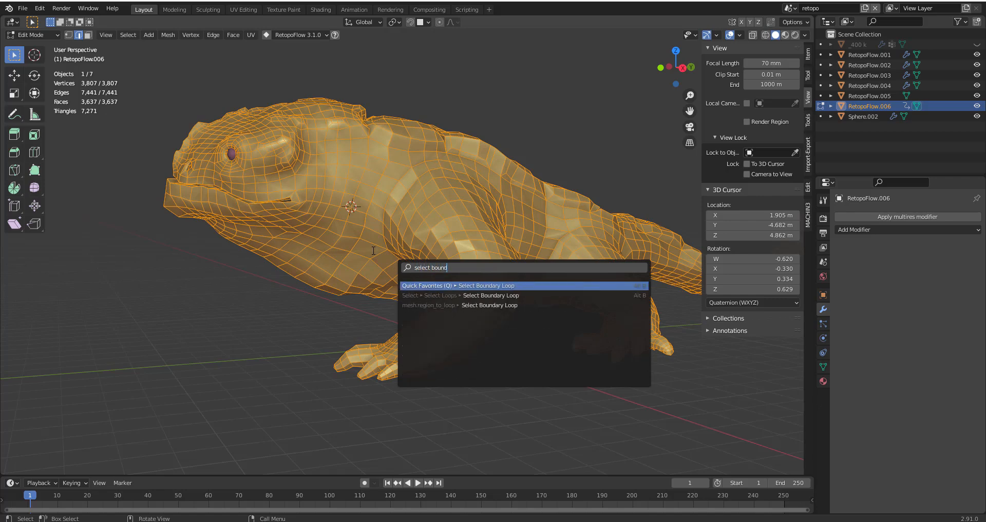
key(Return)
mouse_move(485, 251)
middle_down()
mouse_move(565, 286)
mouse_move(634, 299)
mouse_move(483, 271)
mouse_move(493, 236)
middle_up()
middle_drag(529, 237, 494, 227)
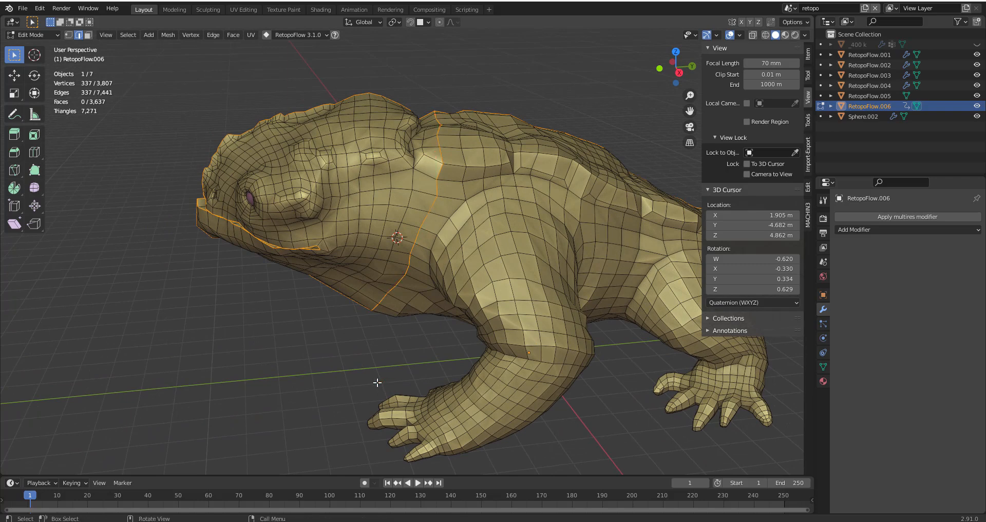
- Merge the selected boundary vertices by distance to weld the head to the body
middle_drag(378, 334, 405, 331)
key(m)
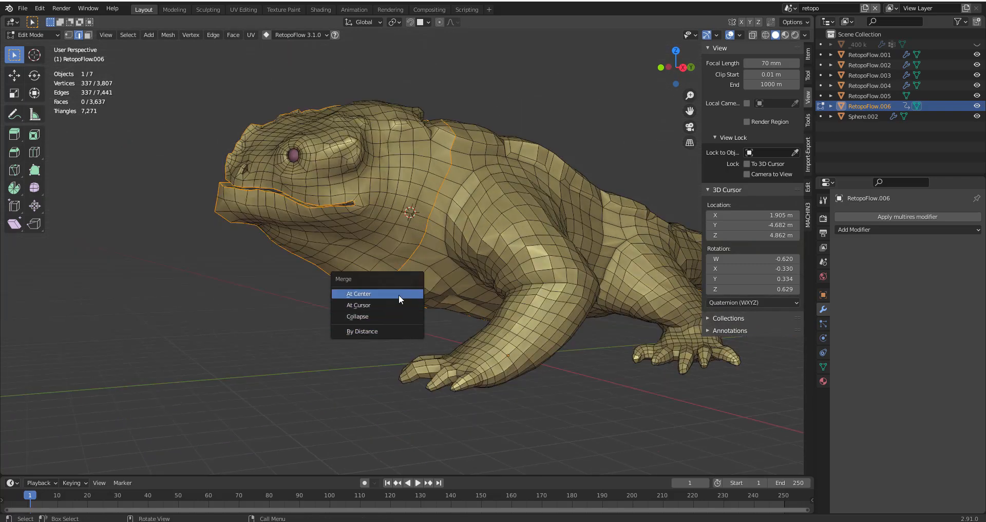
click(366, 331)
- Select the whole mesh again and reduce the selection to the remaining boundary loop along the creature's centre line
key(a)
key(F3)
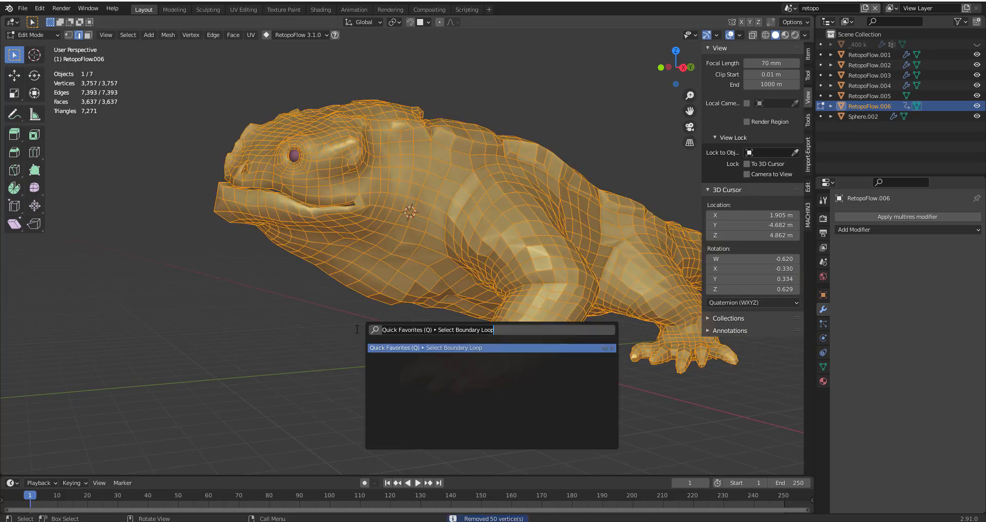
click(444, 350)
middle_drag(369, 313, 409, 334)
alt+middle_click(262, 231)
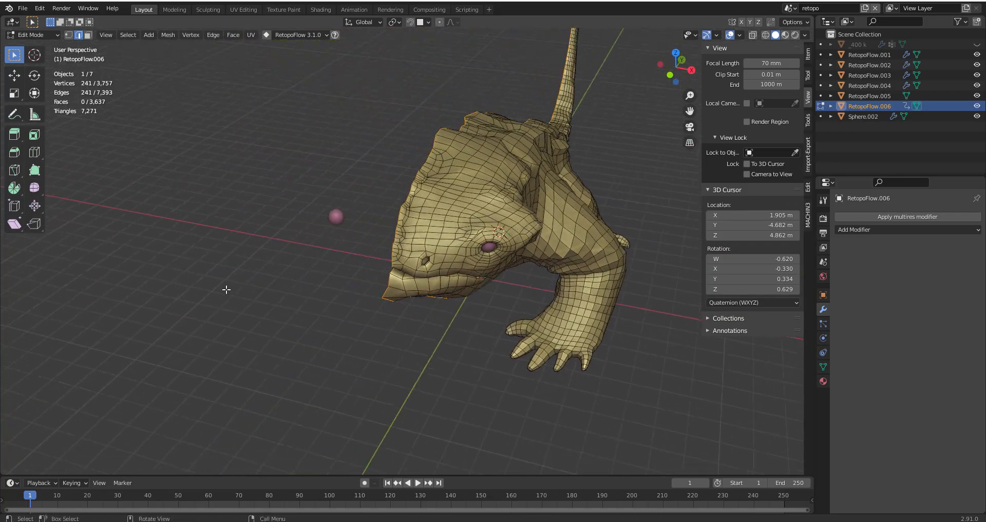
scroll(344, 192, up, 6)
middle_drag(344, 192, 358, 234)
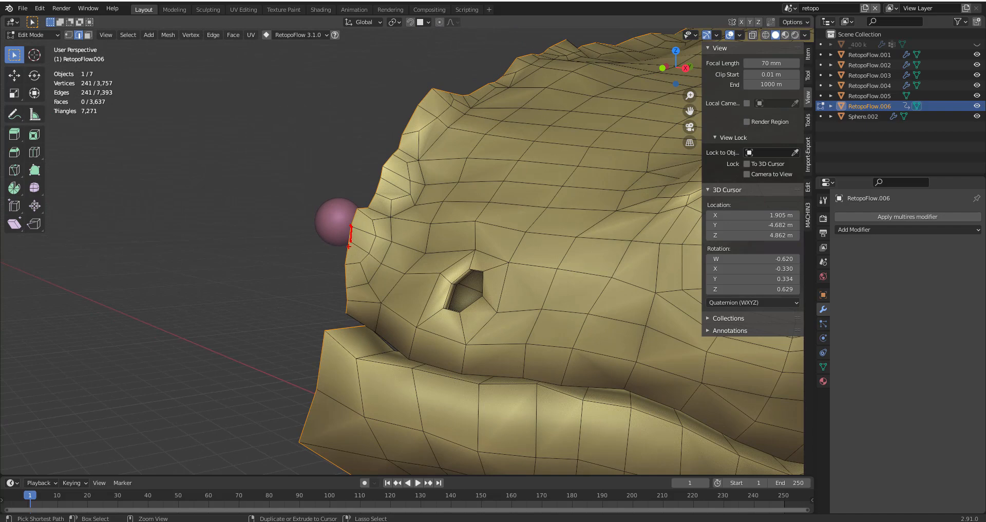
ctrl+middle_drag(444, 218, 357, 262)
- Return to Object Mode and add a Mirror modifier on the X axis to the body mesh
key(Tab)
middle_drag(295, 184, 363, 182)
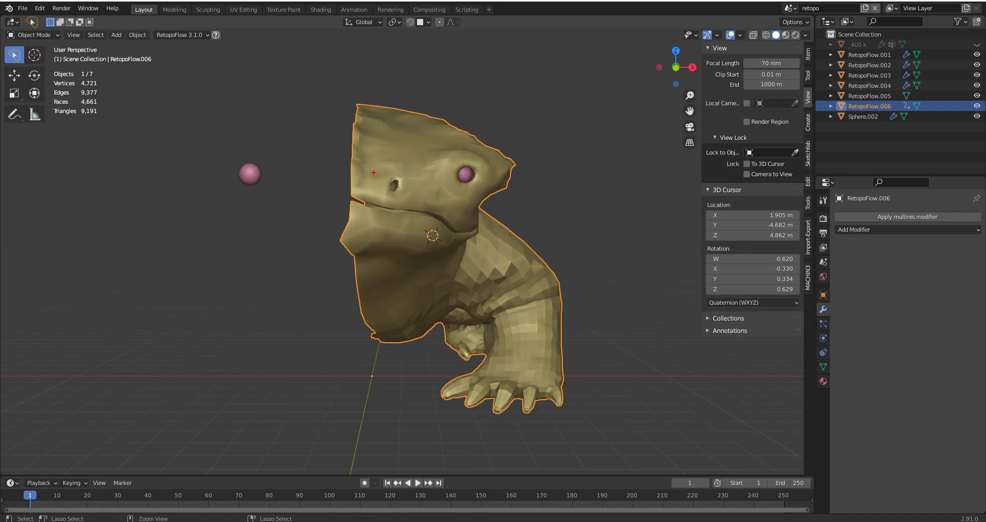
mouse_move(411, 220)
middle_down()
mouse_move(427, 224)
mouse_move(400, 209)
middle_up()
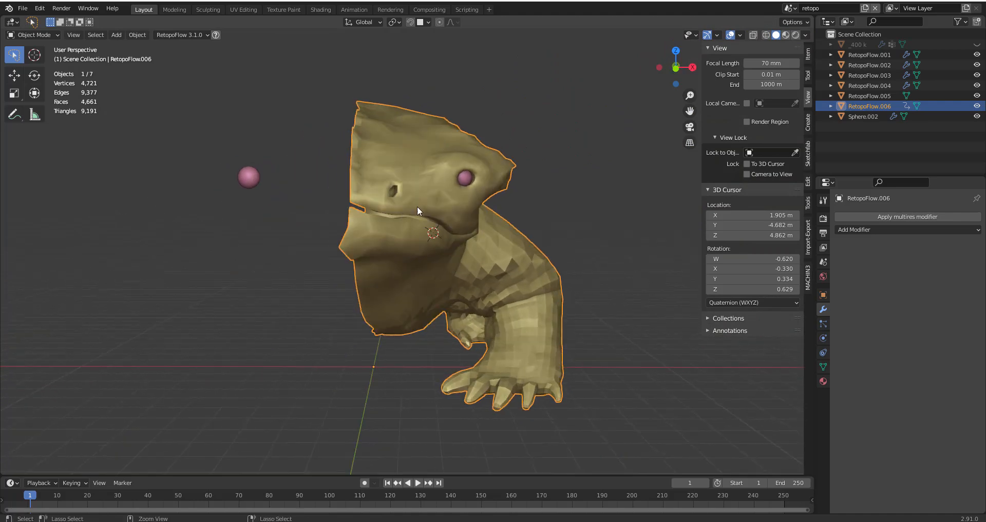
click(861, 229)
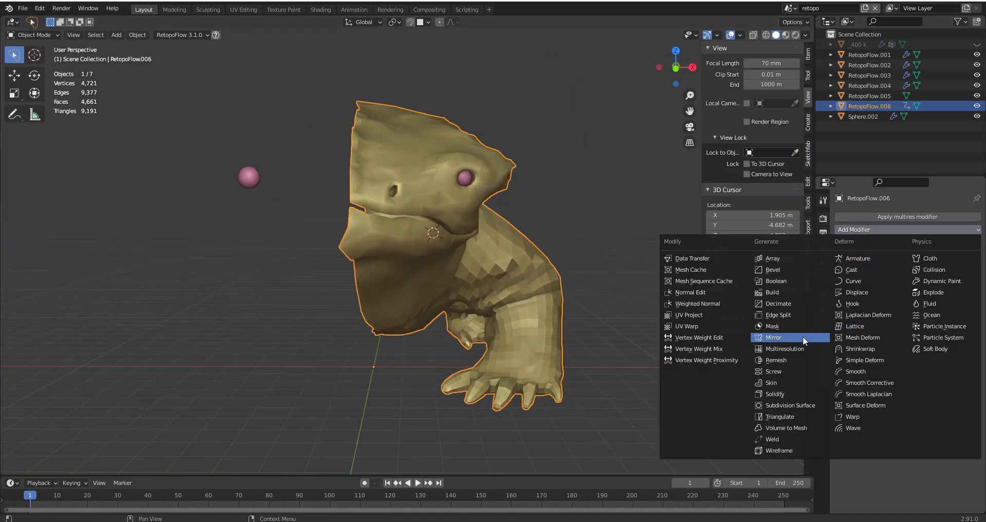
click(773, 337)
scroll(564, 344, up, 3)
middle_drag(564, 344, 421, 242)
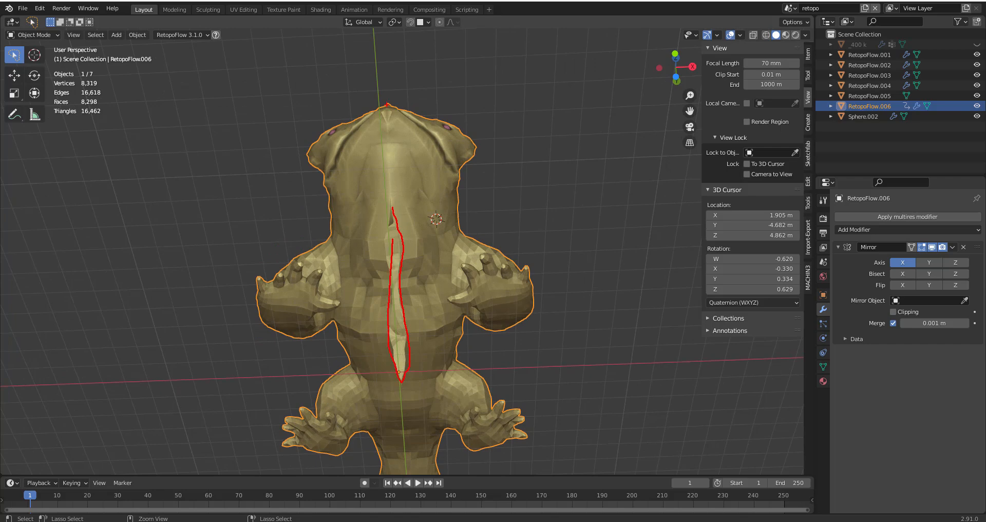
shift+drag(402, 451, 405, 471)
key(Escape)
mouse_move(460, 236)
middle_down()
mouse_move(424, 303)
mouse_move(419, 180)
mouse_move(422, 202)
mouse_move(395, 191)
mouse_move(511, 211)
mouse_move(495, 206)
middle_up()
- Deselect everything and enable Bisect on the X axis in the Mirror modifier
key(alt+a)
scroll(512, 211, up, 3)
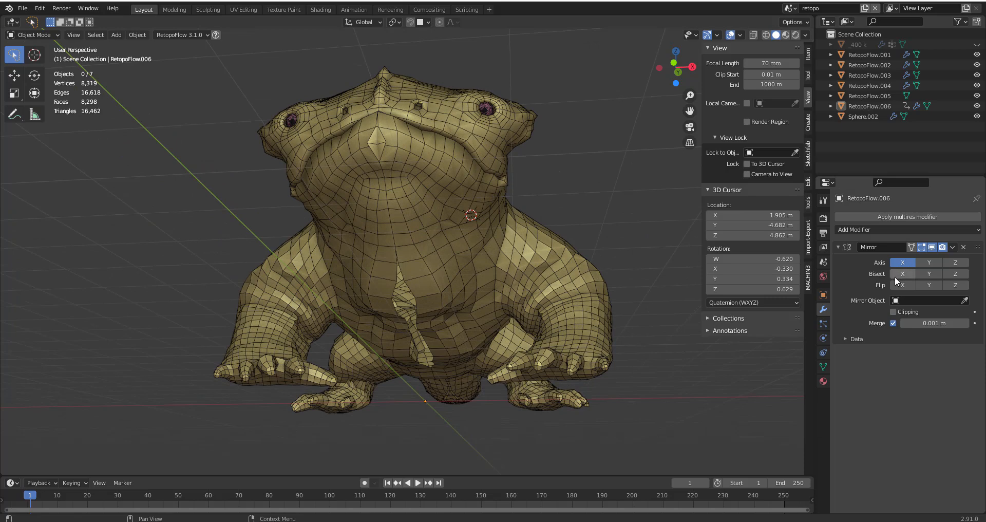
key(Escape)
click(902, 276)
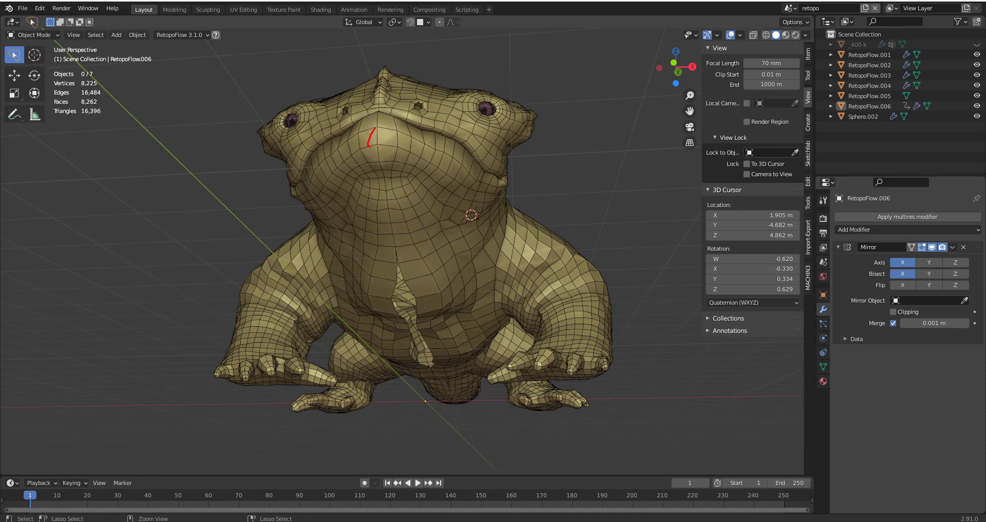
click(903, 274)
click(903, 274)
click(902, 275)
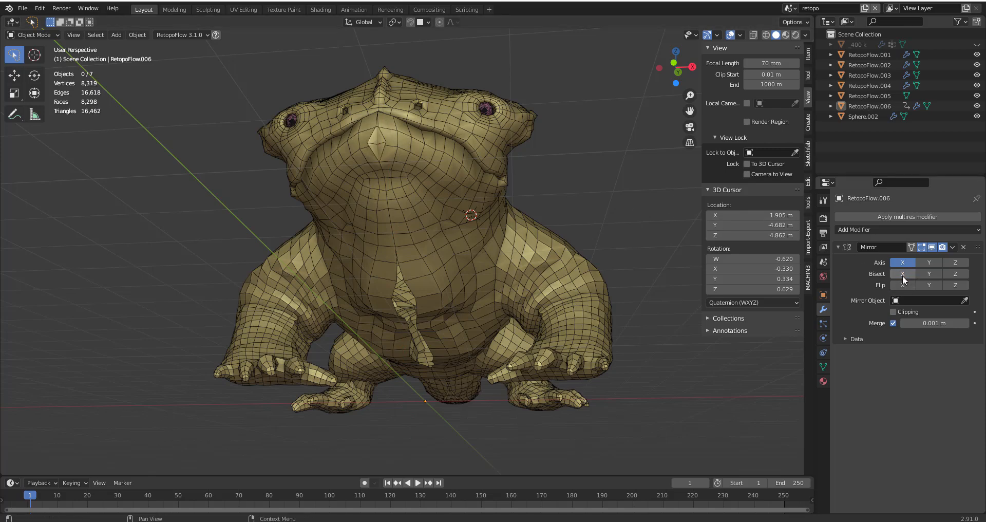
click(902, 285)
middle_drag(579, 282, 562, 273)
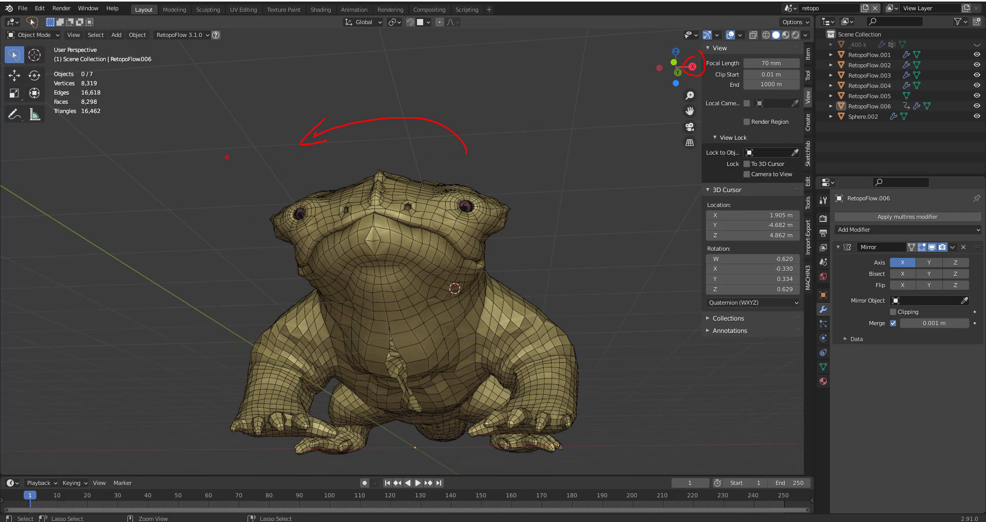
key(Escape)
middle_drag(614, 252, 621, 253)
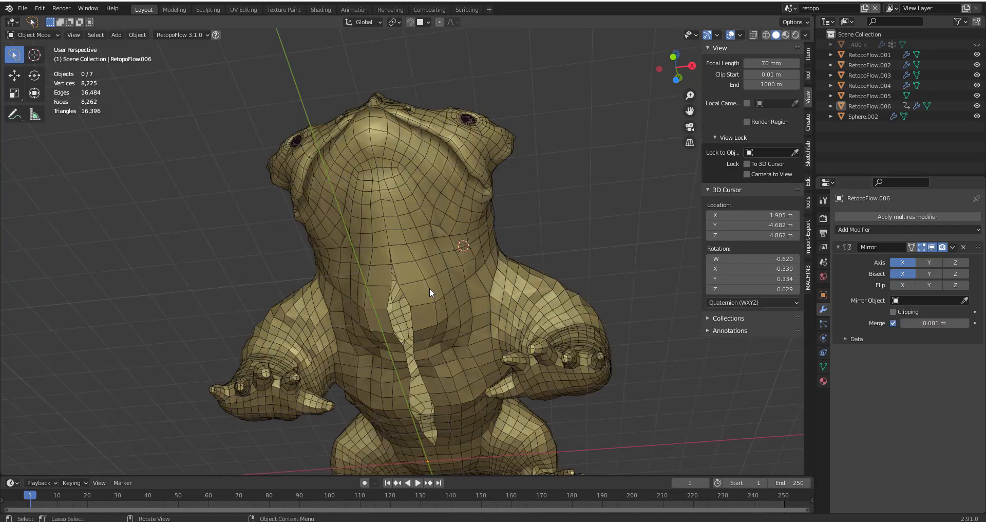
mouse_move(429, 288)
middle_down()
mouse_move(445, 245)
mouse_move(437, 274)
middle_up()
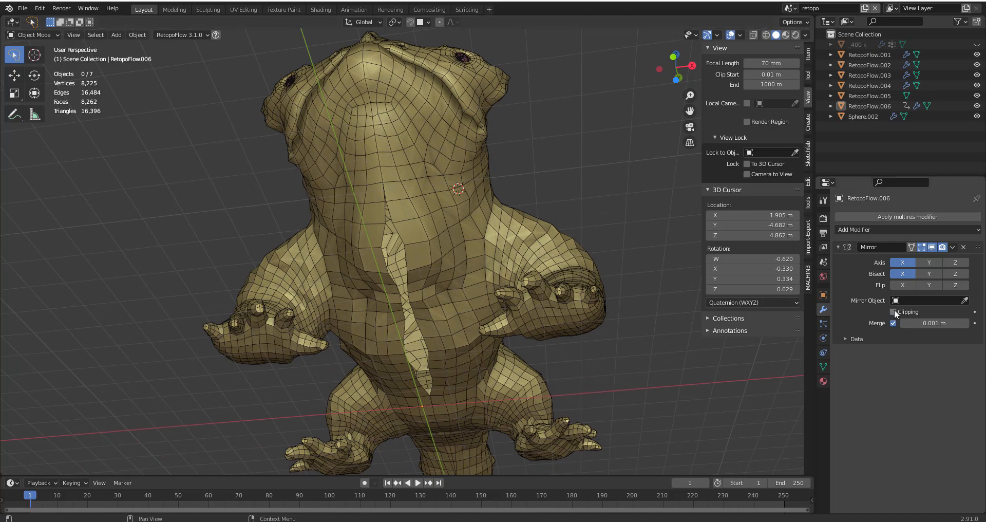
- Enter Edit Mode on the body mesh with the centre boundary loop selected
click(460, 265)
key(ctrl+Tab)
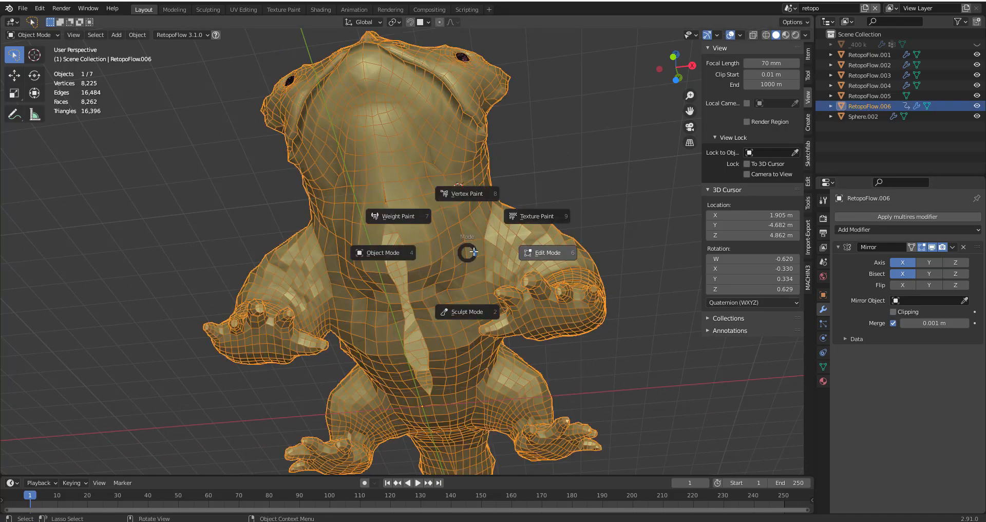
click(549, 253)
alt+click(398, 238)
scroll(398, 238, down, 5)
middle_drag(398, 238, 491, 231)
- Try moving the centre boundary loop along X and then freely with Clipping off
key(g)
key(x)
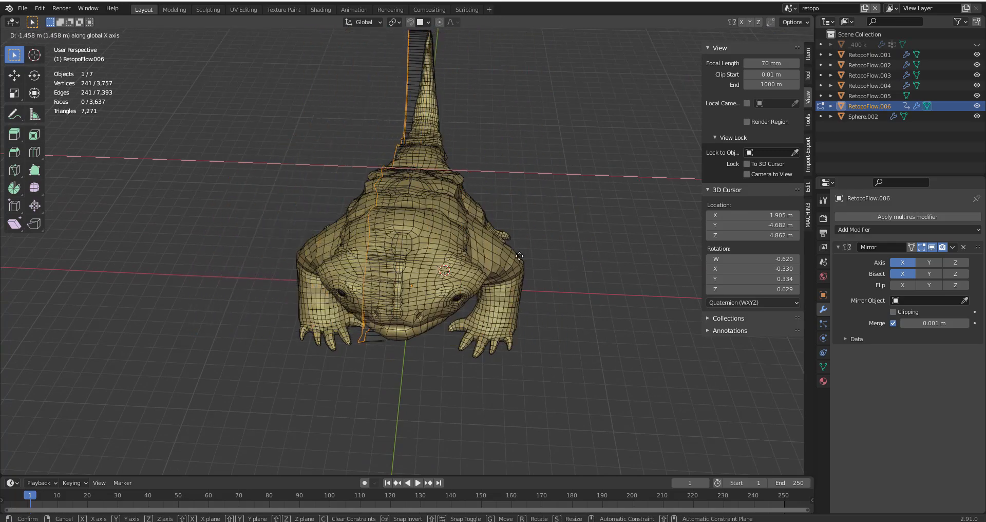
right_click(427, 257)
middle_drag(479, 284, 481, 262)
key(g)
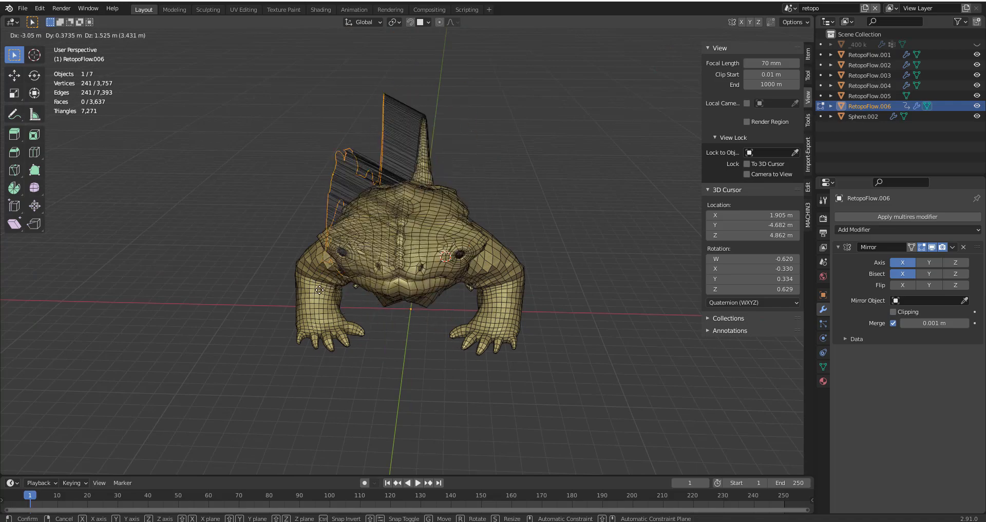
right_click(512, 257)
mouse_move(551, 260)
middle_down()
mouse_move(532, 261)
mouse_move(549, 247)
middle_up()
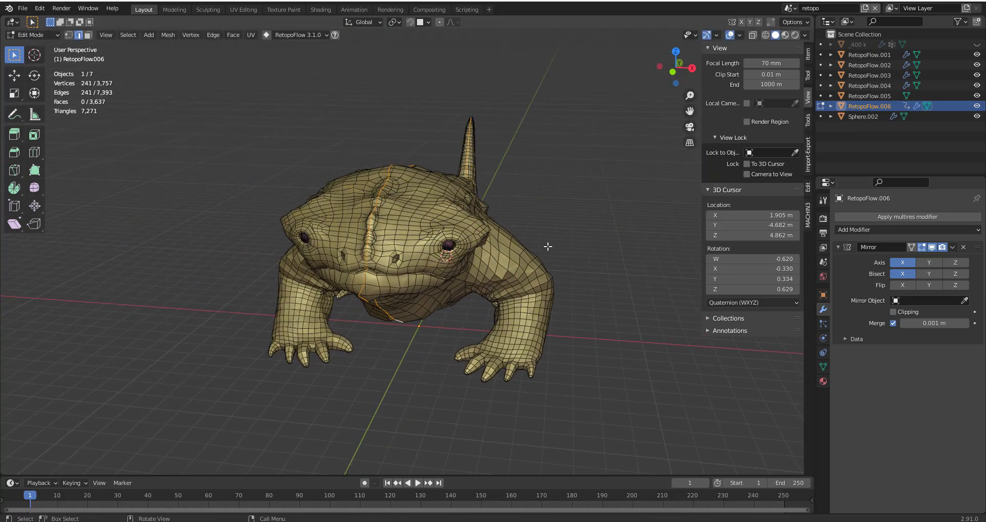
- Enable Clipping in the Mirror modifier and move the centre boundary loop -0.57698 m along the X axis
click(900, 310)
middle_drag(506, 287, 556, 262)
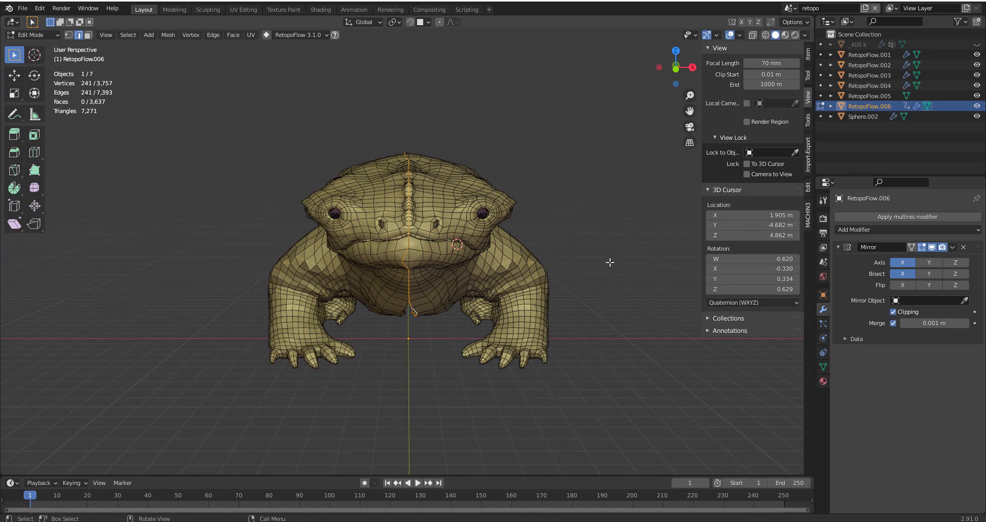
key(g)
key(x)
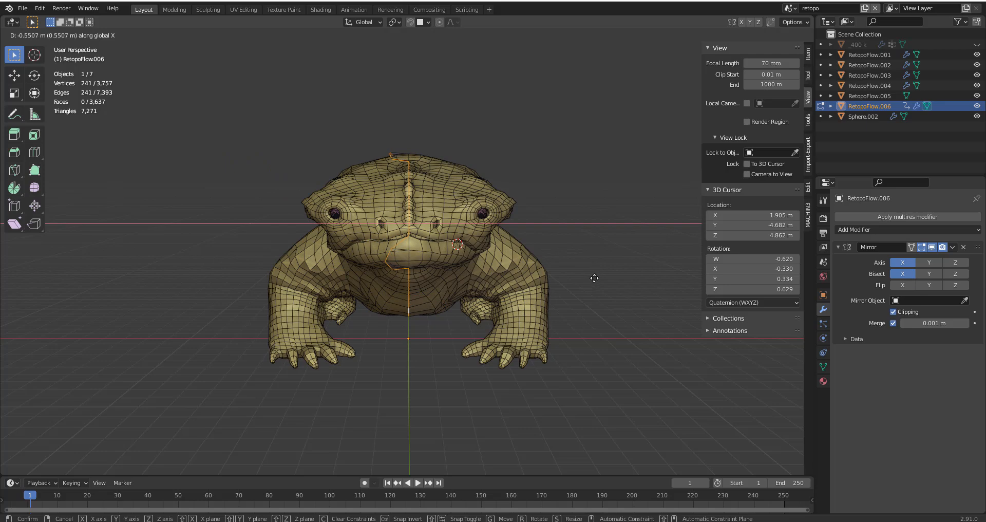
click(594, 279)
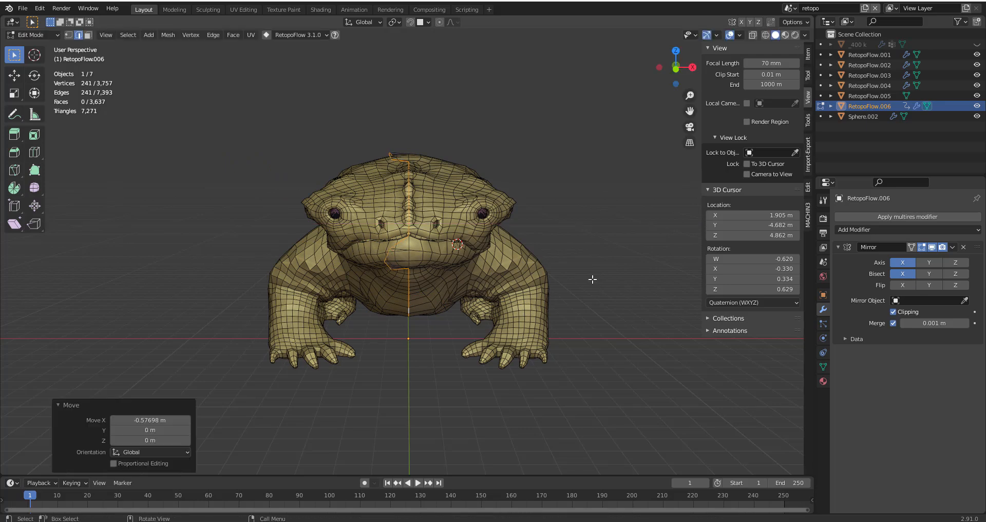
- Move the centre boundary loop 3.4163 m along X to snap its vertices onto the mirror plane
middle_drag(588, 276, 530, 245)
key(g)
key(x)
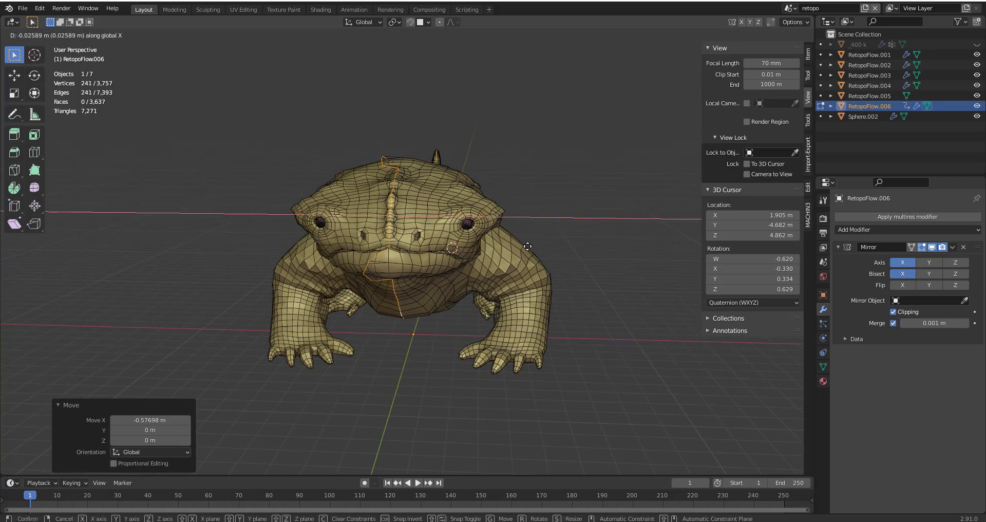
click(585, 254)
- Try moving the boundary loop freely to check that its vertices are held on the mirror plane
middle_drag(569, 254, 565, 232)
key(g)
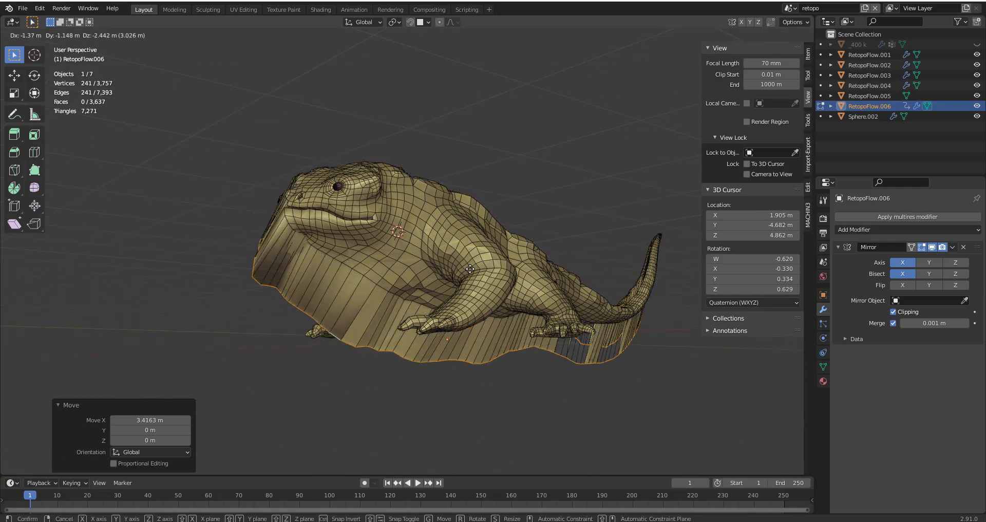
right_click(462, 226)
middle_drag(463, 226, 534, 234)
key(g)
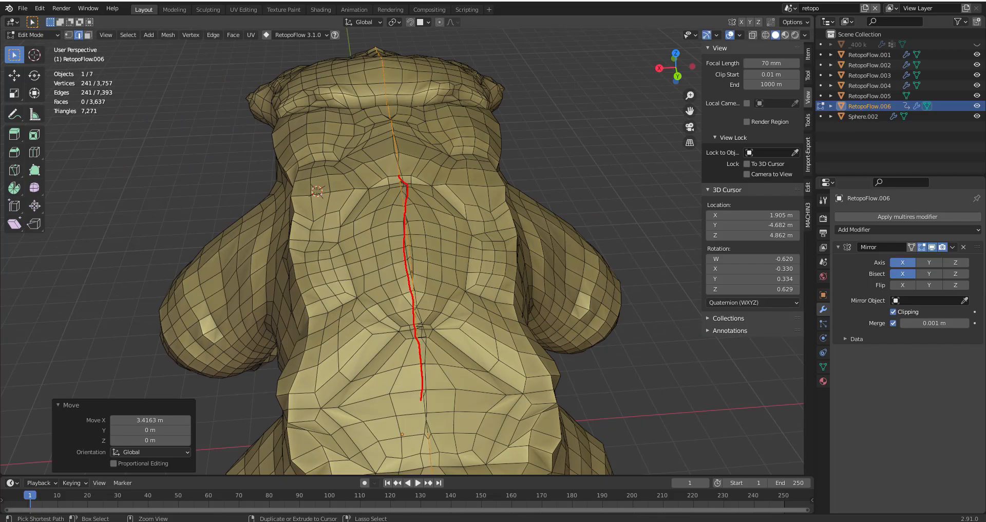
key(Escape)
- Return to Object Mode, enter Sculpt Mode on the retopo body mesh and choose the Slide Relax brush
middle_drag(437, 305, 552, 262)
scroll(463, 262, down, 3)
middle_drag(391, 252, 495, 271)
key(ctrl+Tab)
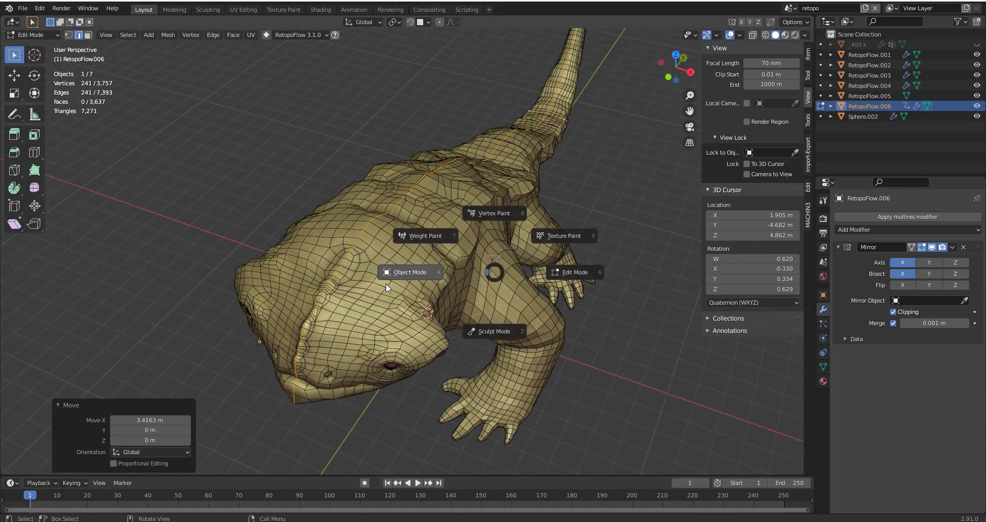
click(383, 284)
key(alt+a)
click(403, 243)
key(ctrl+Tab)
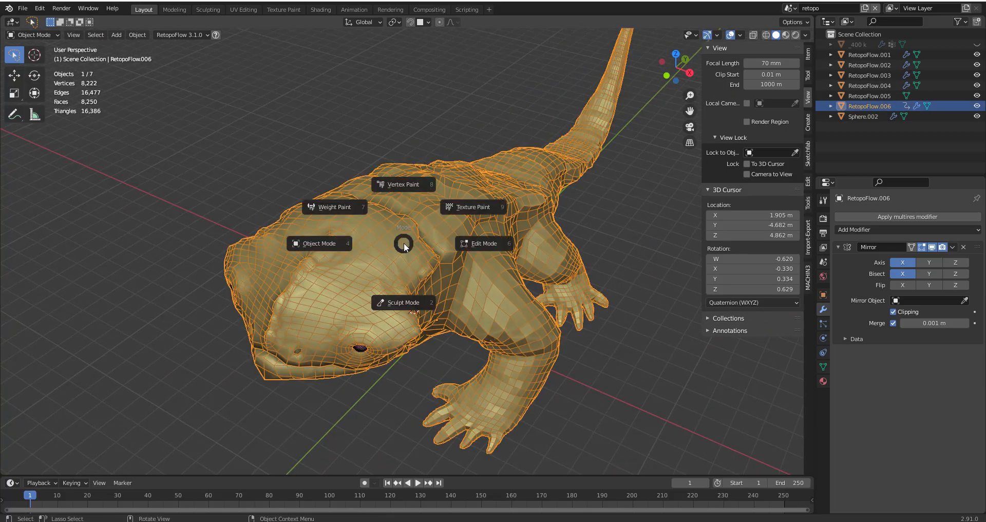
click(411, 305)
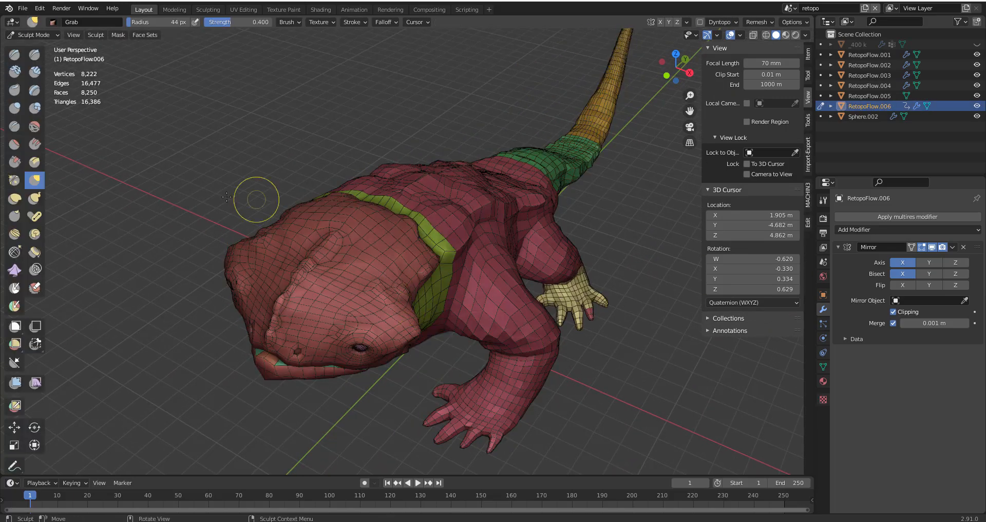
click(15, 253)
middle_drag(462, 215, 331, 277)
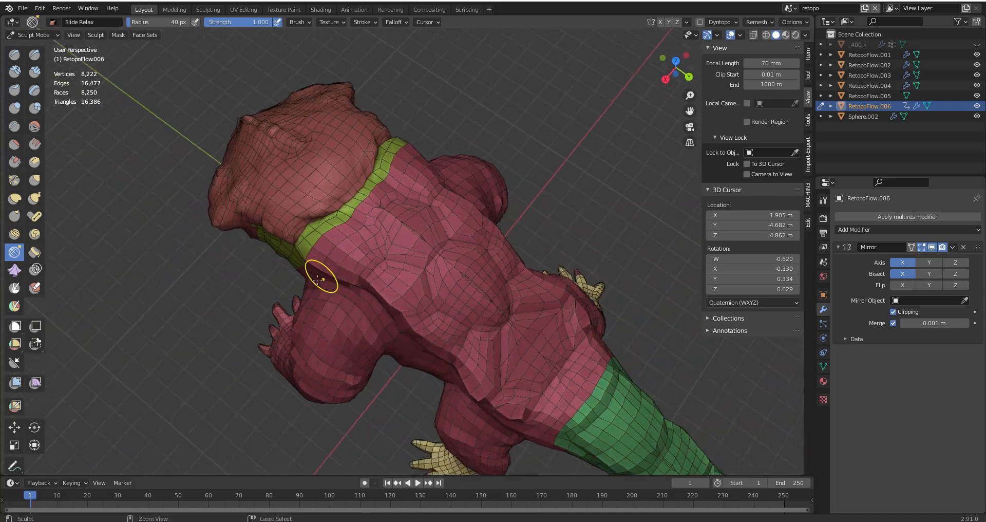
- Relax the uneven topology across the creature's upper back with the Slide Relax brush at 39 px radius
scroll(360, 257, up, 3)
drag(364, 201, 368, 208)
mouse_move(391, 240)
mouse_down()
mouse_move(433, 285)
mouse_move(349, 177)
mouse_move(360, 192)
mouse_up()
key(f)
click(416, 269)
middle_drag(424, 294, 408, 254)
drag(415, 220, 488, 367)
middle_drag(488, 367, 457, 231)
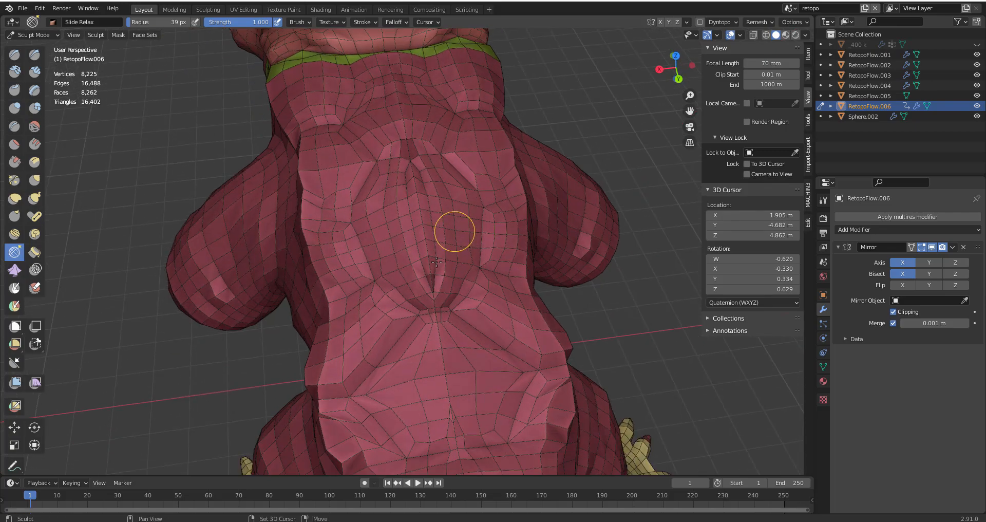
- Resize the Slide Relax brush and smooth the pinched topology along the centre line of the back
key(f)
click(426, 311)
mouse_move(434, 334)
mouse_down()
mouse_move(451, 405)
mouse_move(435, 290)
mouse_up()
middle_drag(435, 290, 437, 259)
key(f)
click(482, 427)
middle_drag(452, 206, 442, 260)
drag(441, 259, 449, 379)
- Relax the remaining uneven topology along the body's centre area with the brush at 38 px radius
middle_drag(369, 180, 384, 187)
drag(383, 186, 360, 200)
middle_drag(359, 200, 464, 147)
drag(465, 147, 406, 175)
mouse_move(406, 175)
middle_down()
mouse_move(447, 205)
mouse_move(414, 159)
middle_up()
scroll(414, 158, down, 5)
key(f)
click(433, 183)
drag(434, 183, 433, 188)
drag(418, 318, 422, 439)
mouse_move(423, 438)
shift+middle_down()
mouse_move(416, 230)
mouse_move(416, 245)
shift+middle_up()
drag(413, 287, 414, 368)
middle_drag(413, 368, 358, 334)
- View the body from below and inspect the Slide Relax brush's Mesh Boundary auto-masking option
click(932, 247)
click(932, 247)
key(ctrl+KP_3)
key(ctrl+KP_7)
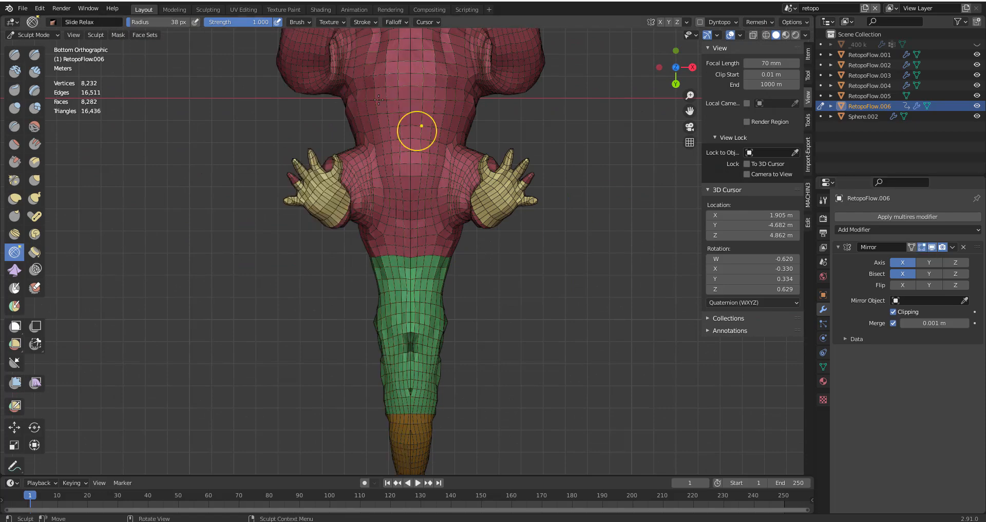
click(298, 22)
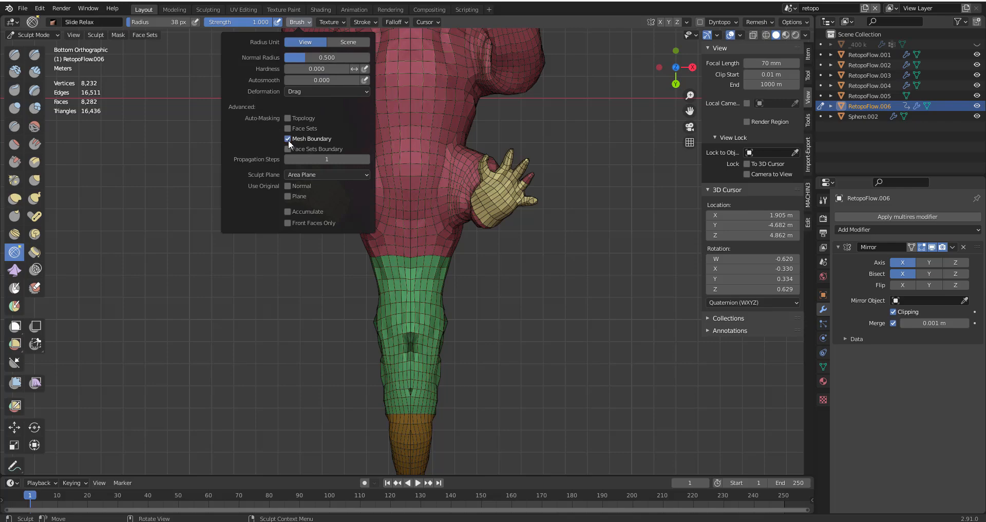
- Hide the Mirror modifier's effect in the viewport and relax the head near its open centre edge with an enlarged Slide Relax brush
mouse_move(495, 141)
middle_down()
mouse_move(392, 227)
mouse_move(484, 244)
mouse_move(478, 209)
mouse_move(454, 232)
mouse_move(459, 214)
middle_up()
scroll(478, 209, up, 3)
key(f)
click(443, 234)
click(932, 247)
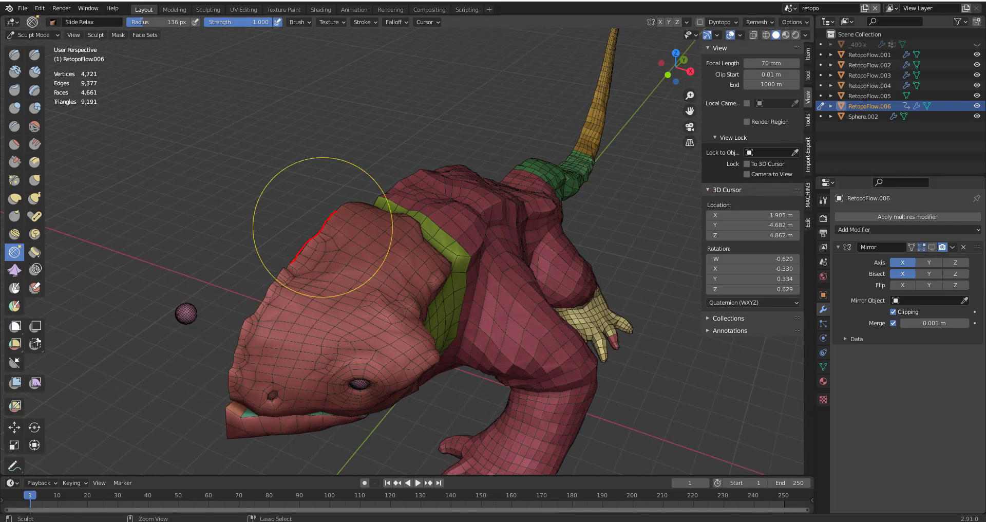
mouse_move(323, 228)
middle_down()
mouse_move(132, 219)
mouse_move(288, 226)
mouse_move(401, 211)
middle_up()
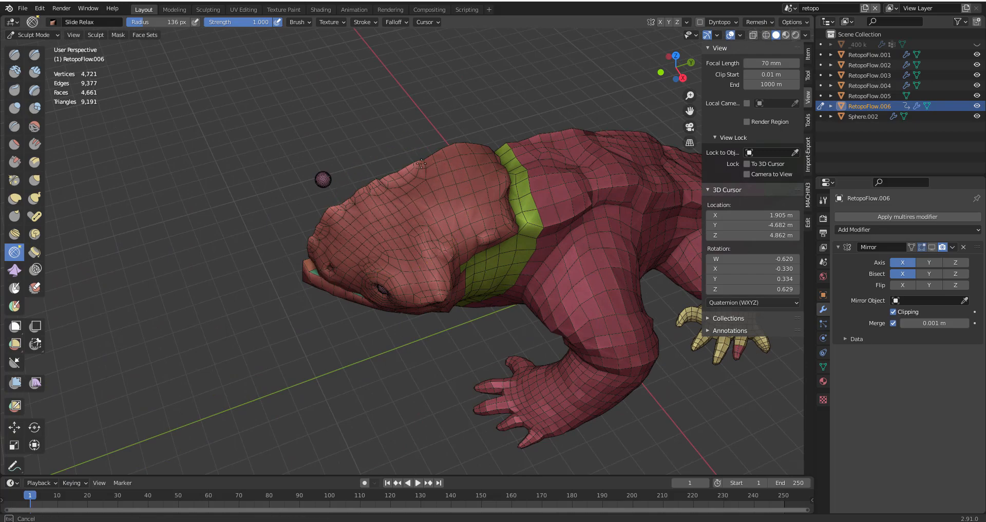
mouse_move(452, 187)
middle_down()
mouse_move(418, 187)
mouse_move(319, 242)
mouse_move(358, 198)
mouse_move(377, 252)
middle_up()
key(f)
click(400, 254)
drag(374, 259, 346, 227)
mouse_move(335, 178)
middle_down()
mouse_move(258, 164)
mouse_move(407, 217)
mouse_move(395, 225)
middle_up()
scroll(463, 190, up, 4)
mouse_move(463, 189)
middle_down()
mouse_move(353, 284)
mouse_move(458, 212)
middle_up()
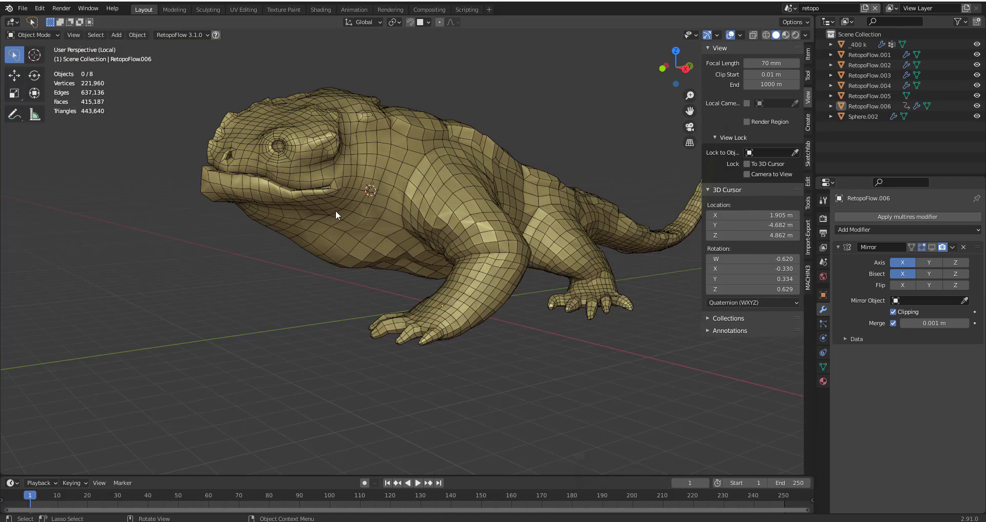
- Leave local view to show the retopo mesh over the sculpt, with the wireframe overlay turned off
middle_drag(454, 254, 393, 232)
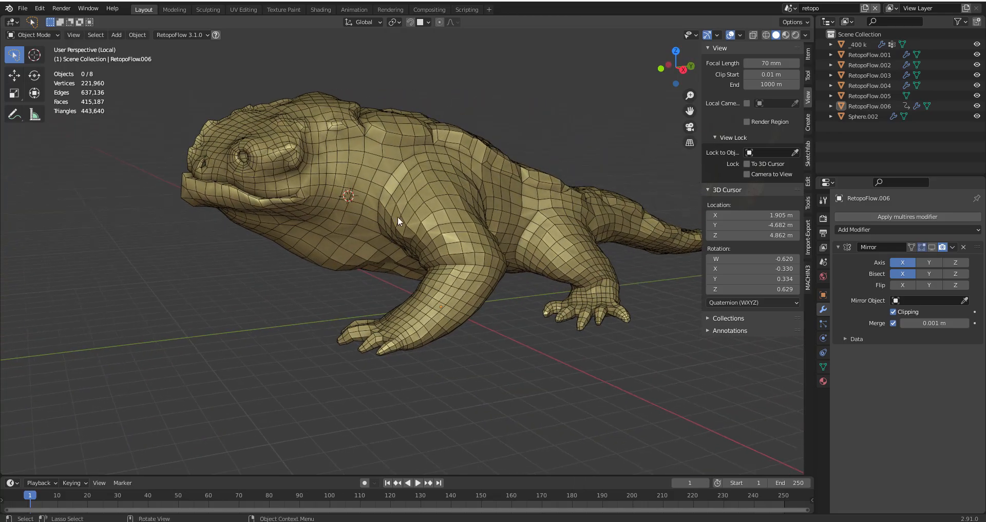
key(KP_Divide)
mouse_move(442, 316)
middle_down()
mouse_move(476, 310)
mouse_move(433, 307)
middle_up()
key(q)
click(456, 306)
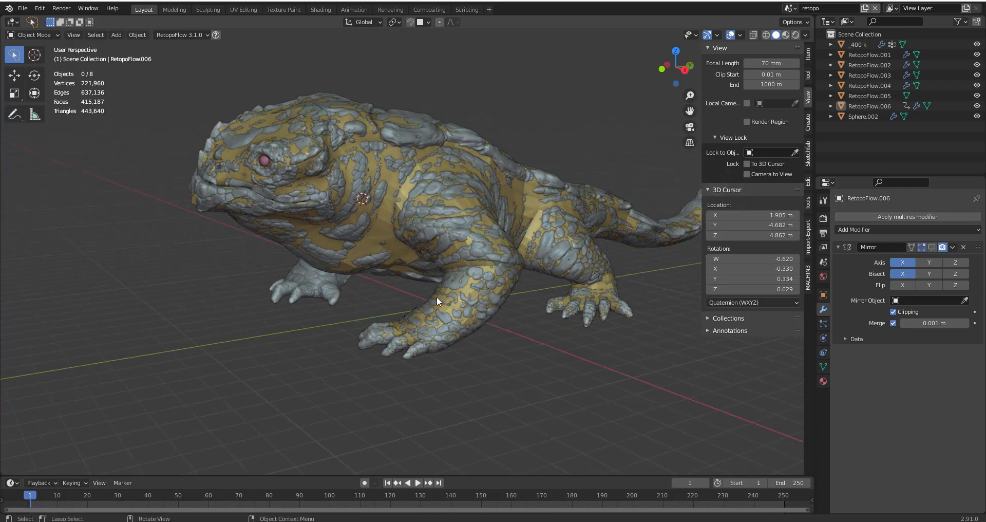
click(740, 35)
click(677, 209)
click(677, 209)
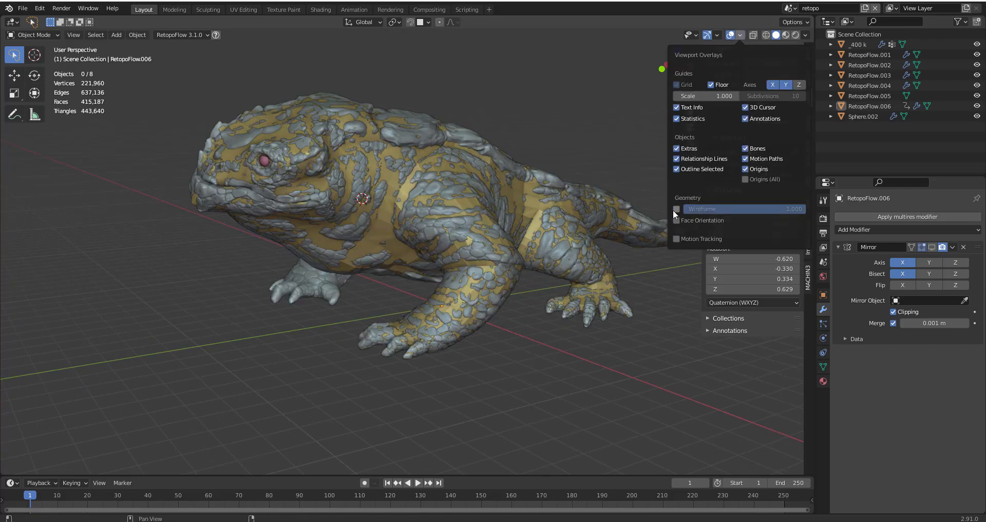
- Isolate the retopo body mesh and examine its surface and centre edge from several angles
middle_drag(335, 248, 346, 242)
click(346, 238)
middle_drag(347, 239, 508, 213)
key(KP_Divide)
drag(425, 166, 525, 174)
key(Escape)
mouse_move(562, 159)
middle_down()
mouse_move(377, 157)
mouse_move(384, 198)
mouse_move(334, 189)
middle_up()
key(ctrl+2)
key(Escape)
- Isolate the _400 k sculpt and examine the detail around its mouth
key(KP_Divide)
click(337, 187)
key(KP_Divide)
middle_drag(415, 197, 450, 203)
scroll(539, 177, up, 4)
middle_drag(540, 177, 653, 174)
shift+middle_drag(653, 175, 346, 309)
scroll(346, 309, up, 3)
middle_drag(478, 210, 442, 202)
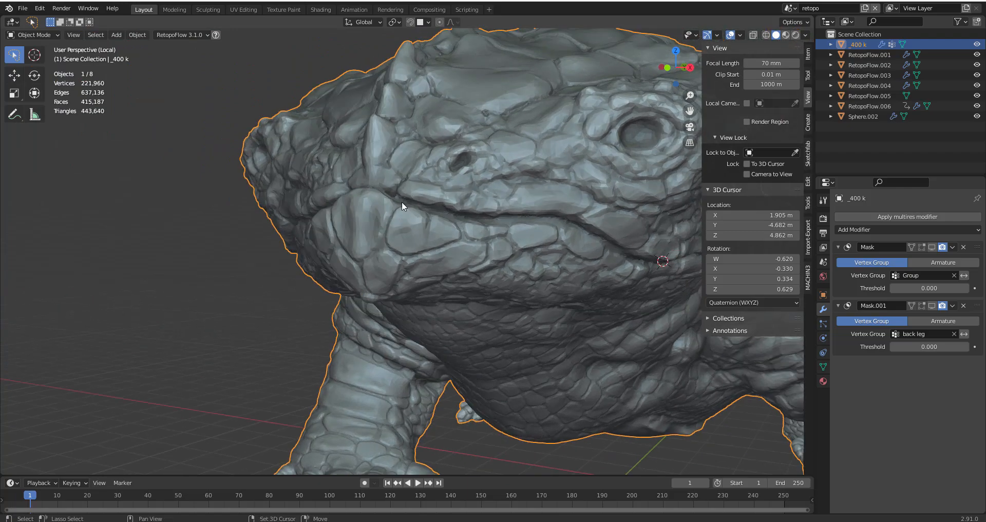
- Leave the sculpt's local view and isolate the RetopoFlow.006 body mesh
key(KP_Divide)
middle_drag(349, 271, 442, 177)
key(a)
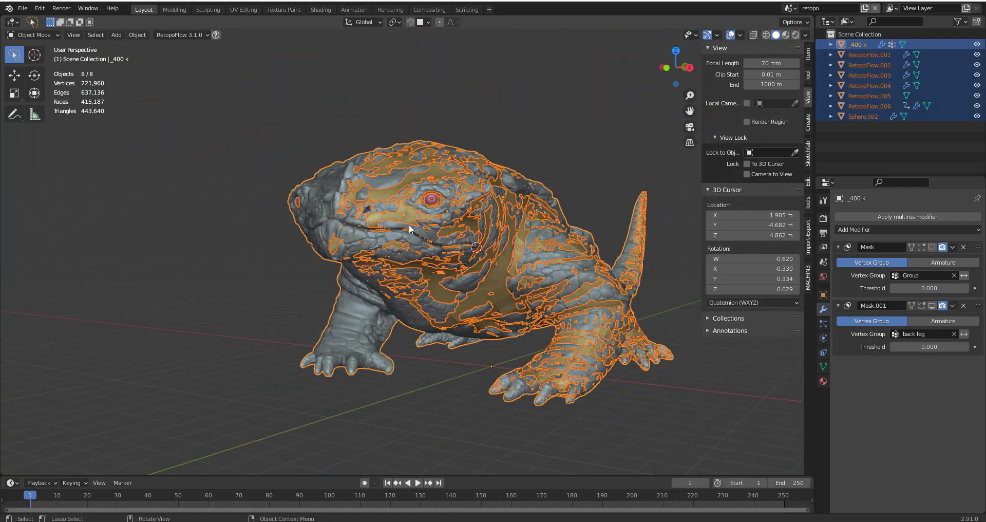
key(alt+a)
click(405, 216)
key(KP_Divide)
middle_drag(405, 215, 575, 234)
- Inspect the mouth edge loop of the body mesh in Edit Mode and return to Object Mode
key(ctrl+Tab)
click(493, 235)
middle_drag(463, 231, 270, 208)
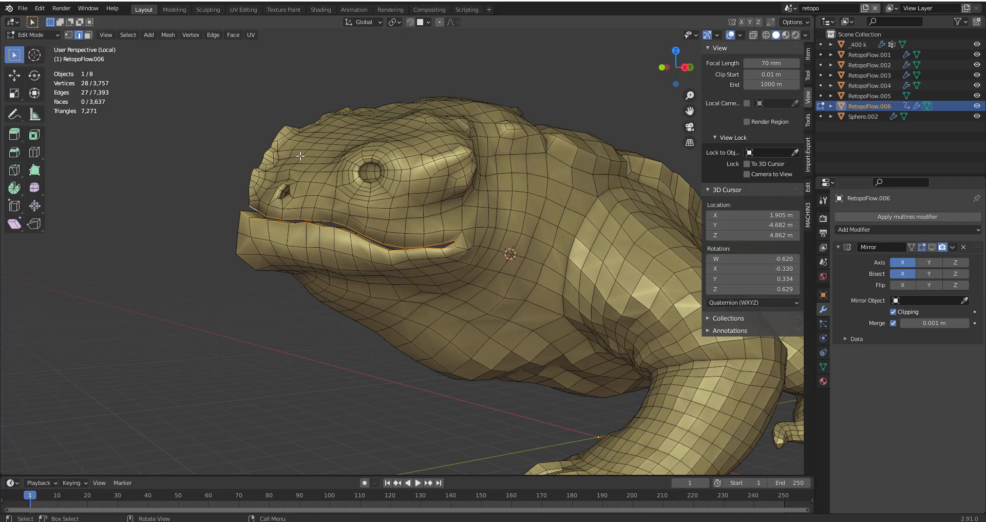
middle_drag(343, 256, 382, 267)
key(Tab)
scroll(377, 265, down, 2)
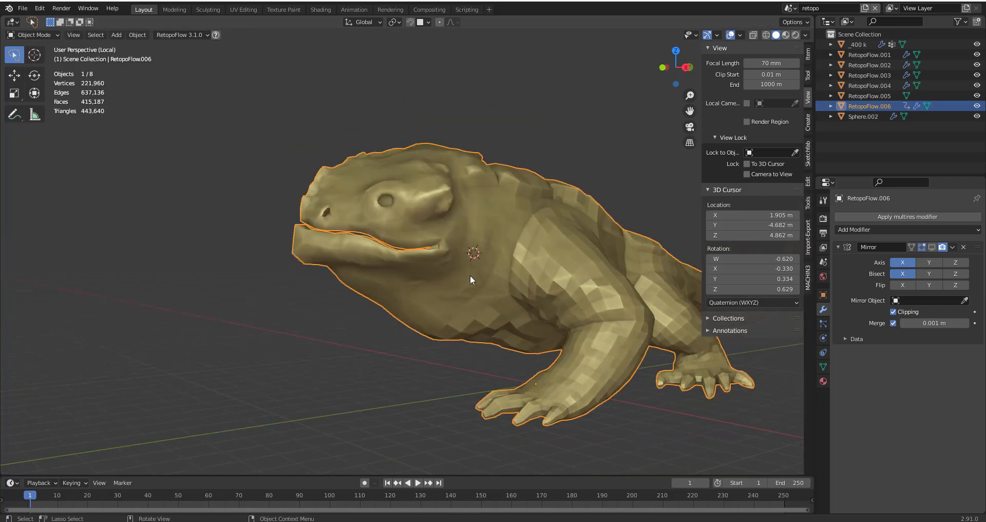
- Add a Shrinkwrap modifier to the body mesh with _400 k as its target
click(871, 230)
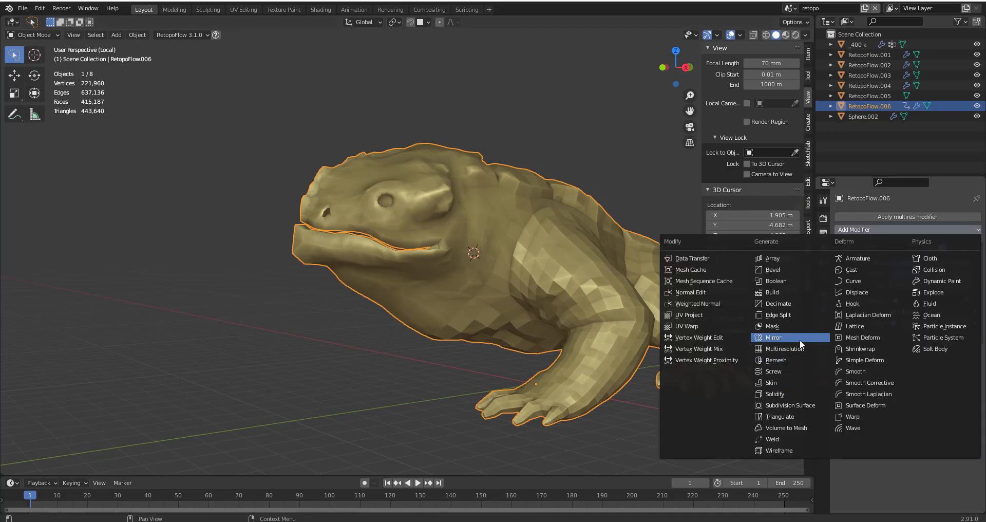
click(862, 349)
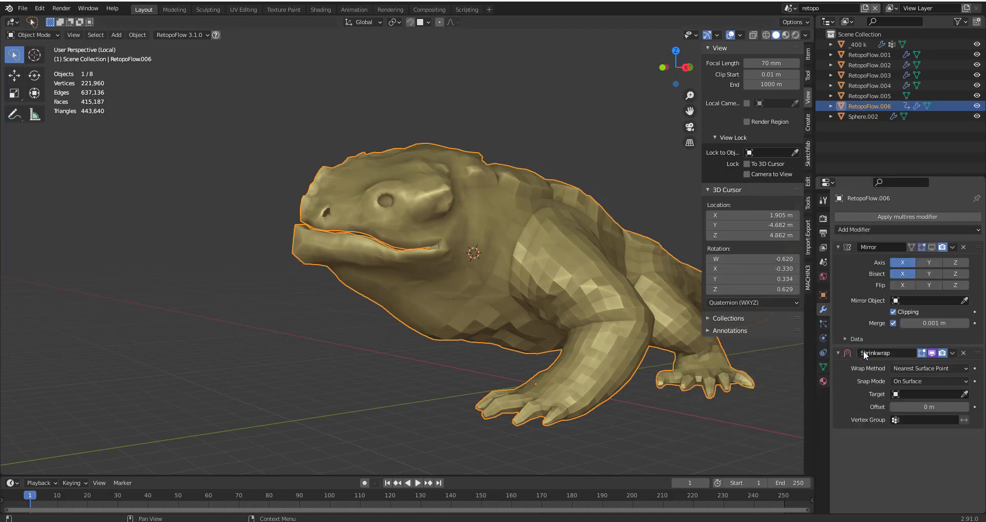
click(919, 394)
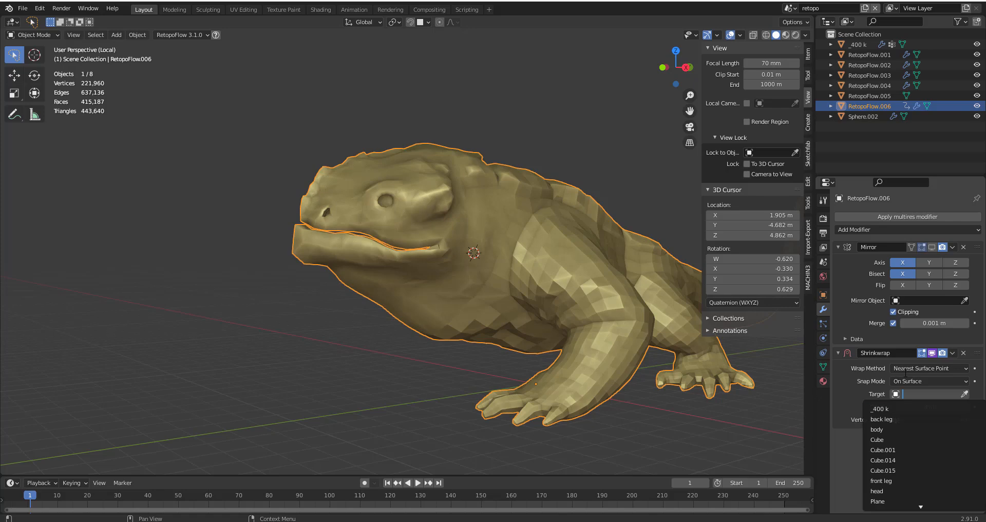
click(904, 409)
- Toggle the Shrinkwrap modifier's viewport display to compare the mesh with and without it
right_click(932, 354)
middle_drag(771, 362, 709, 319)
click(931, 353)
click(932, 353)
click(932, 353)
click(931, 353)
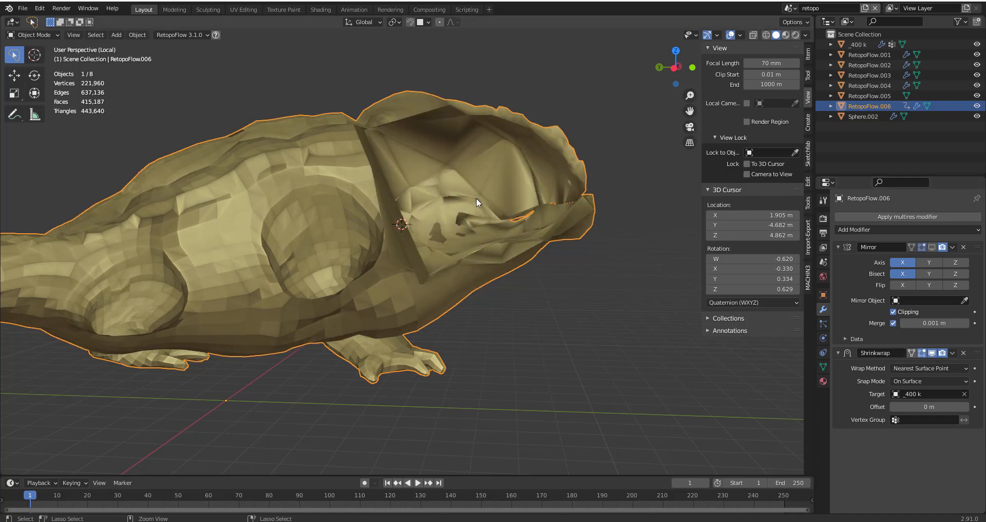
mouse_move(485, 211)
middle_down()
mouse_move(596, 301)
mouse_move(728, 369)
mouse_move(773, 359)
mouse_move(668, 356)
mouse_move(792, 362)
middle_up()
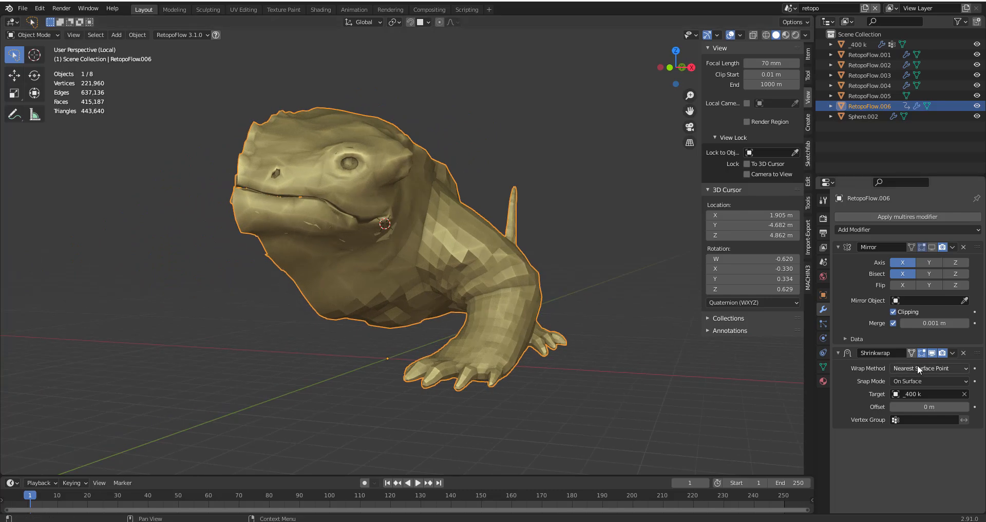
middle_drag(619, 340, 507, 245)
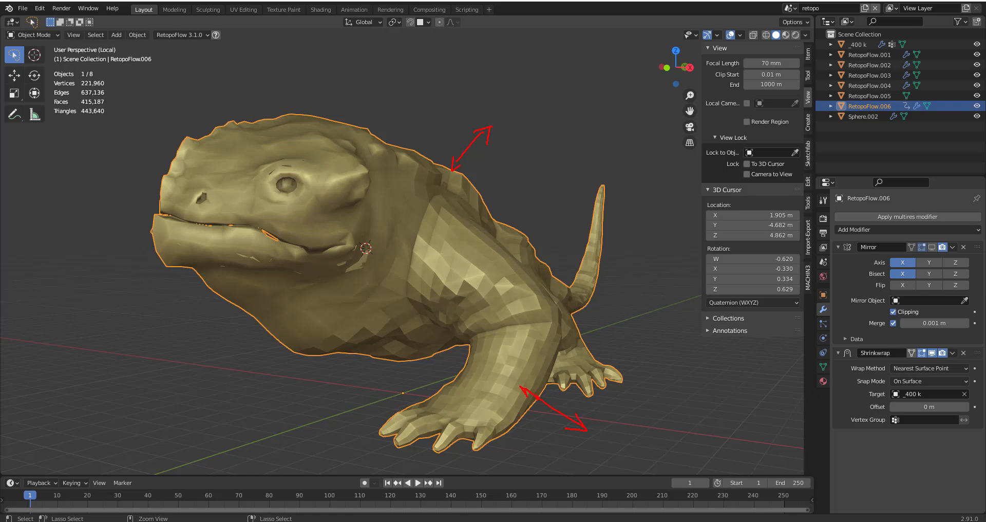
- Examine how the Shrinkwrap modifier fits the mesh around the front leg
key(Escape)
mouse_move(534, 354)
middle_down()
mouse_move(566, 351)
mouse_move(561, 280)
mouse_move(584, 279)
middle_up()
scroll(565, 350, up, 2)
key(ctrl+2)
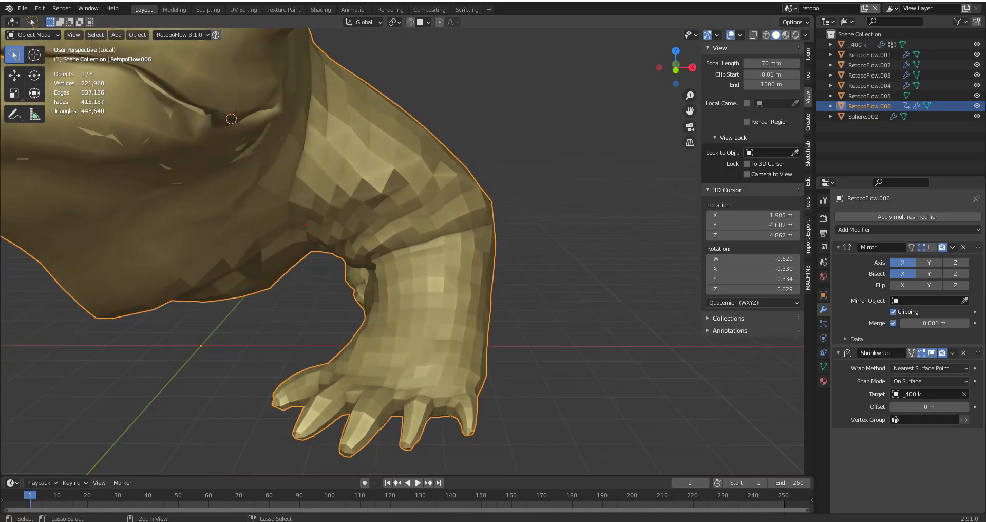
mouse_move(404, 261)
mouse_down()
mouse_move(407, 368)
mouse_move(483, 227)
mouse_move(372, 137)
mouse_up()
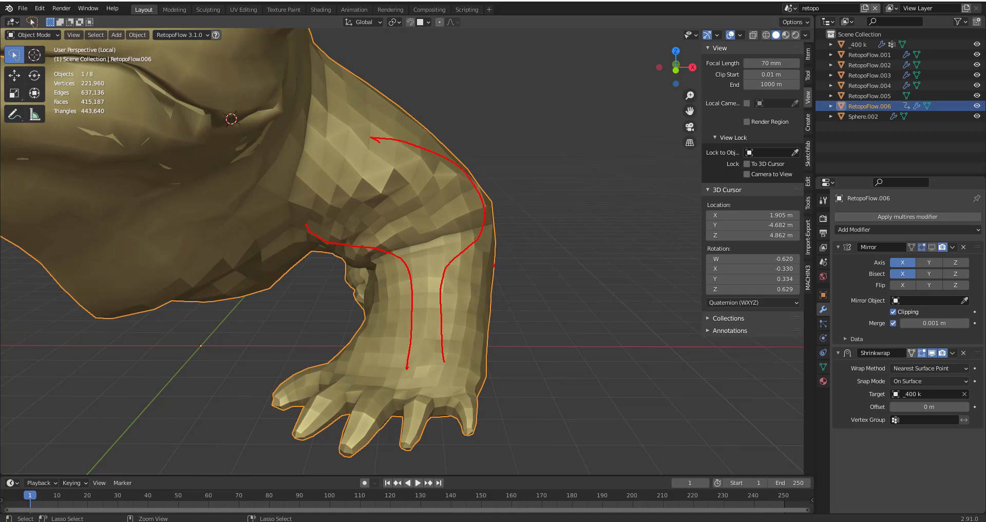
drag(493, 266, 472, 242)
drag(450, 263, 452, 265)
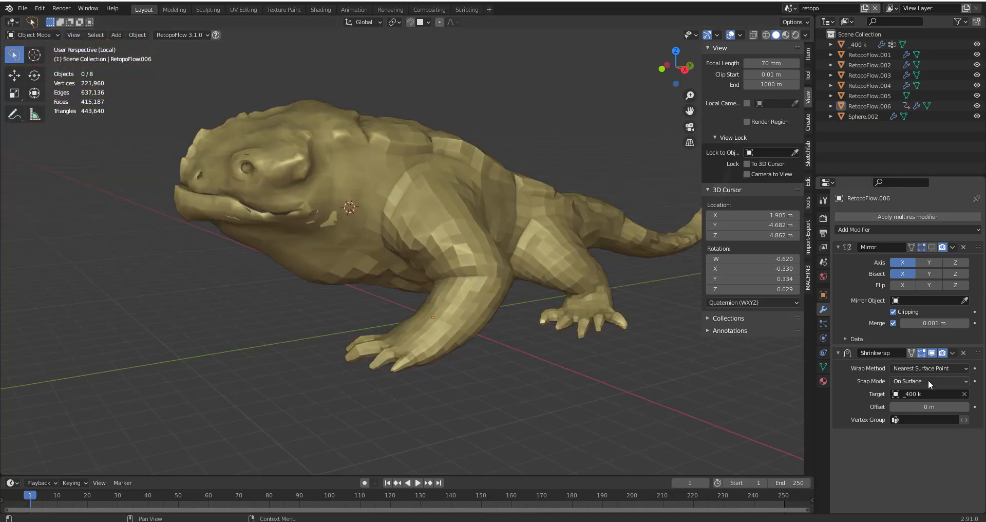
- Set the Shrinkwrap wrap method to Project and enable the Negative direction
click(942, 368)
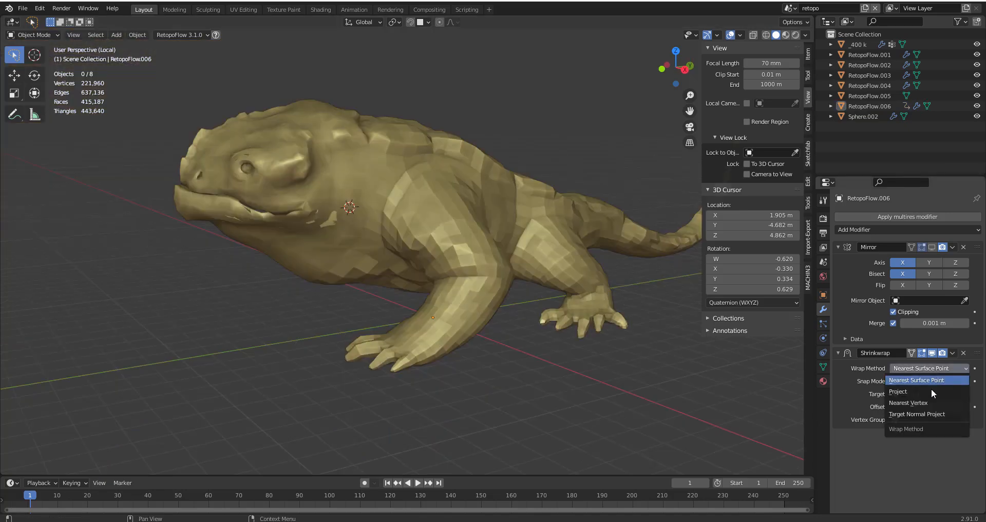
click(930, 392)
scroll(862, 431, down, 1)
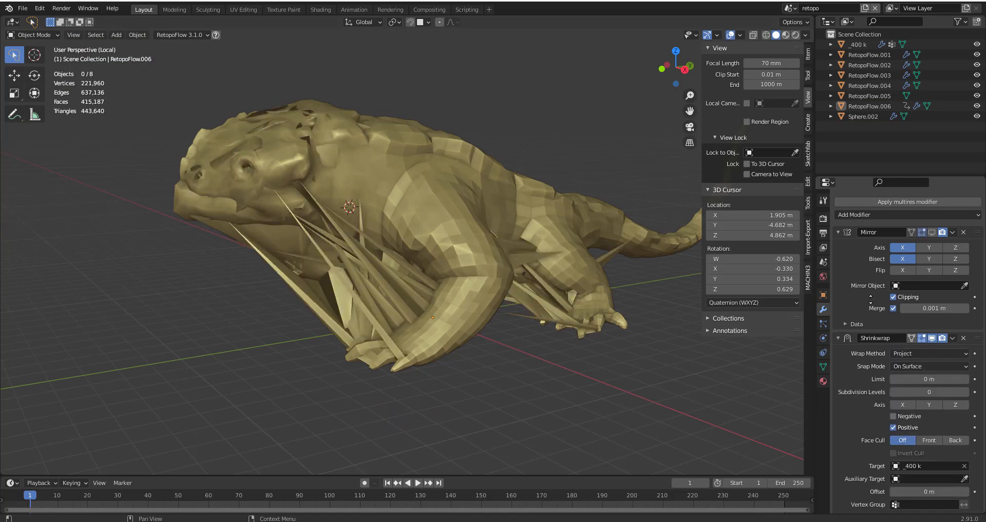
click(894, 417)
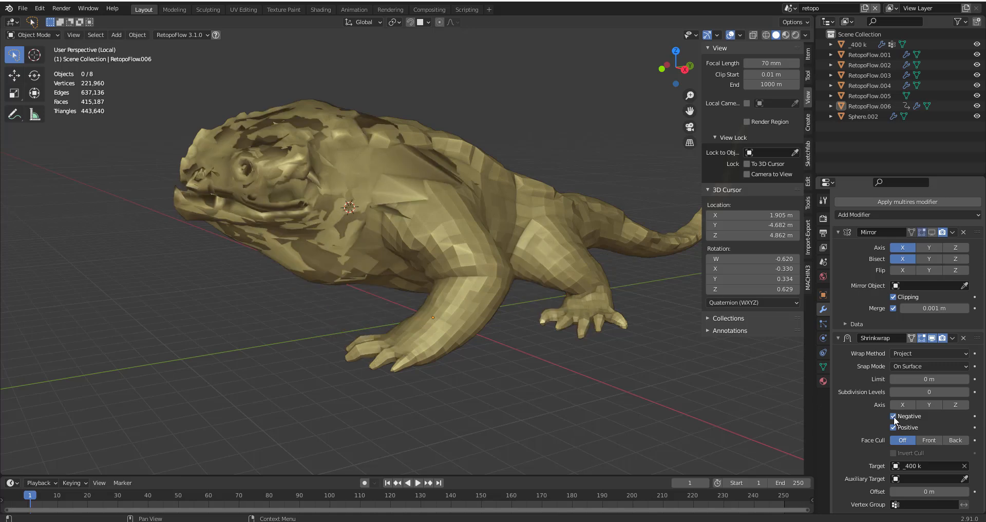
- Try the Outside snap mode on the Shrinkwrap modifier and check the projected mesh around the front leg
middle_drag(397, 303, 492, 349)
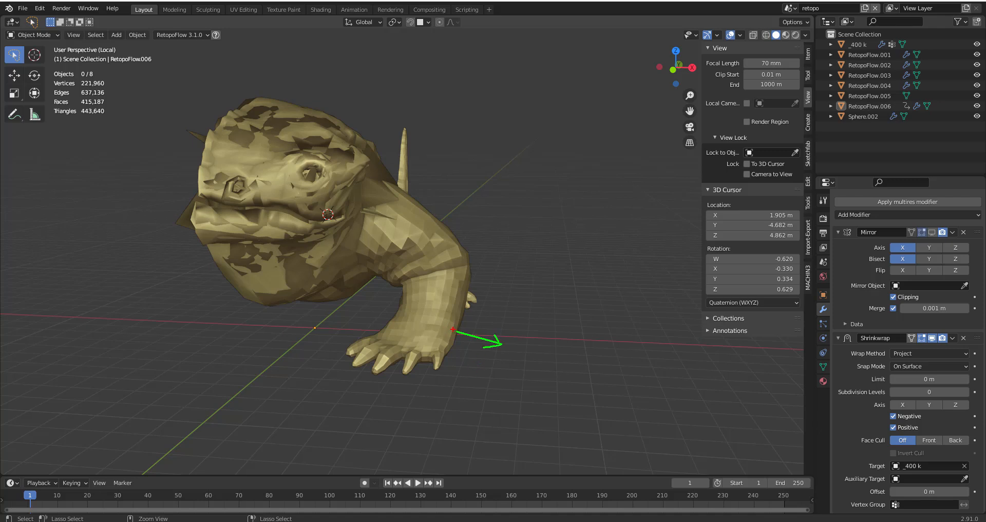
drag(920, 398, 909, 406)
drag(502, 348, 512, 353)
key(Escape)
middle_drag(570, 371, 538, 374)
click(918, 366)
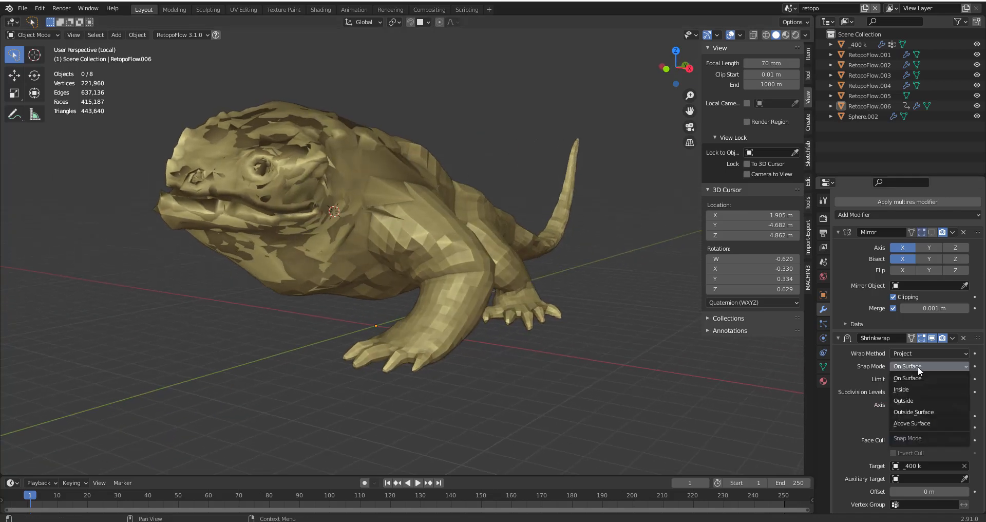
click(923, 400)
mouse_move(457, 318)
middle_down()
mouse_move(429, 317)
mouse_move(467, 316)
mouse_move(421, 312)
mouse_move(468, 312)
mouse_move(477, 325)
mouse_move(467, 319)
middle_up()
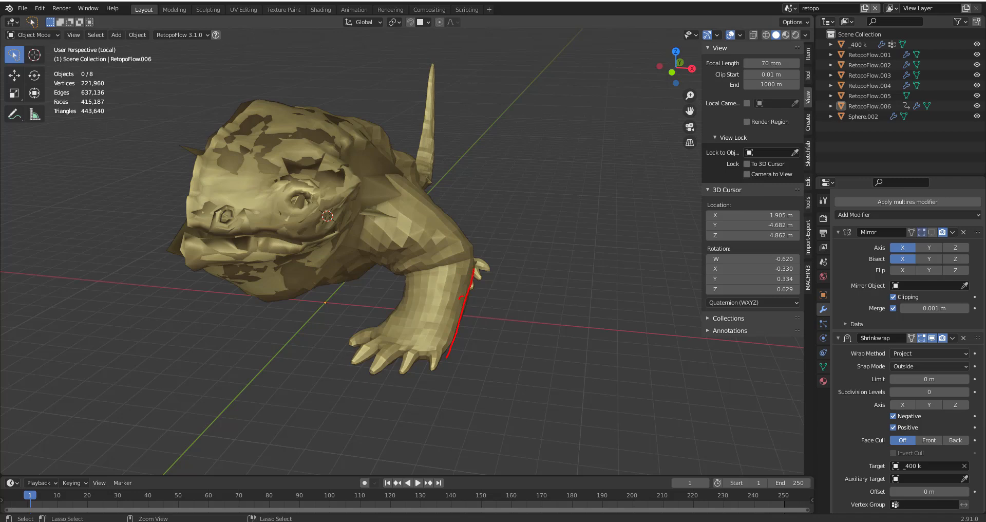
middle_drag(467, 318, 482, 301)
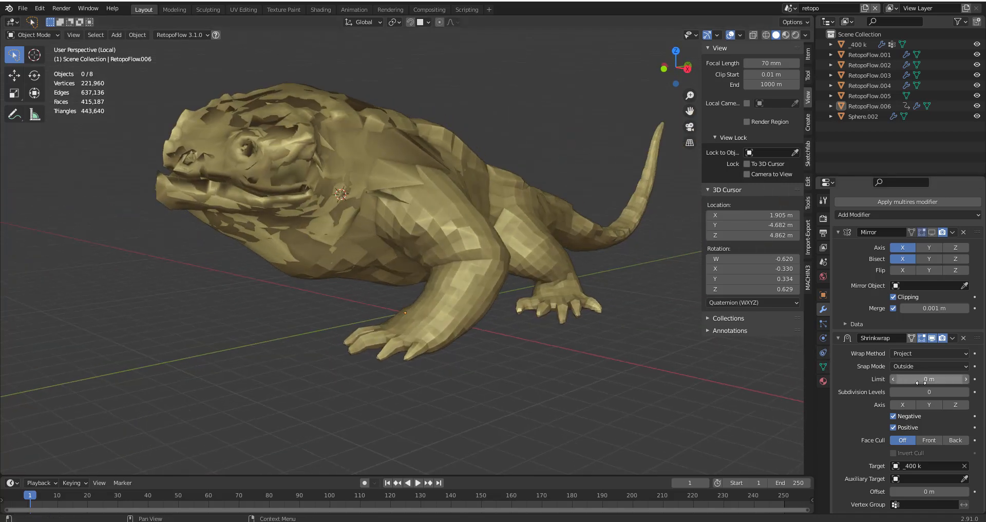
- Set the Shrinkwrap offset to 0.15 m and its snap mode to On Surface
drag(918, 488, 927, 487)
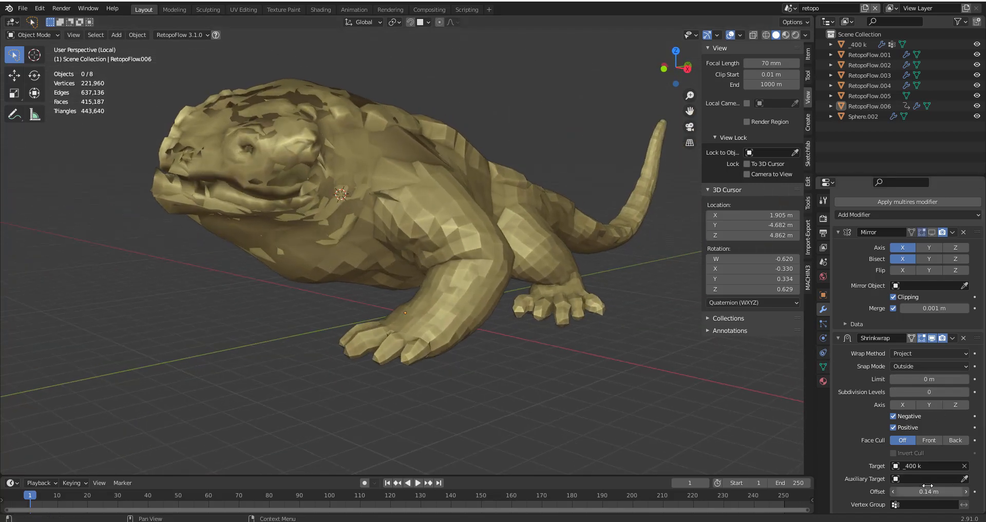
click(927, 366)
click(924, 378)
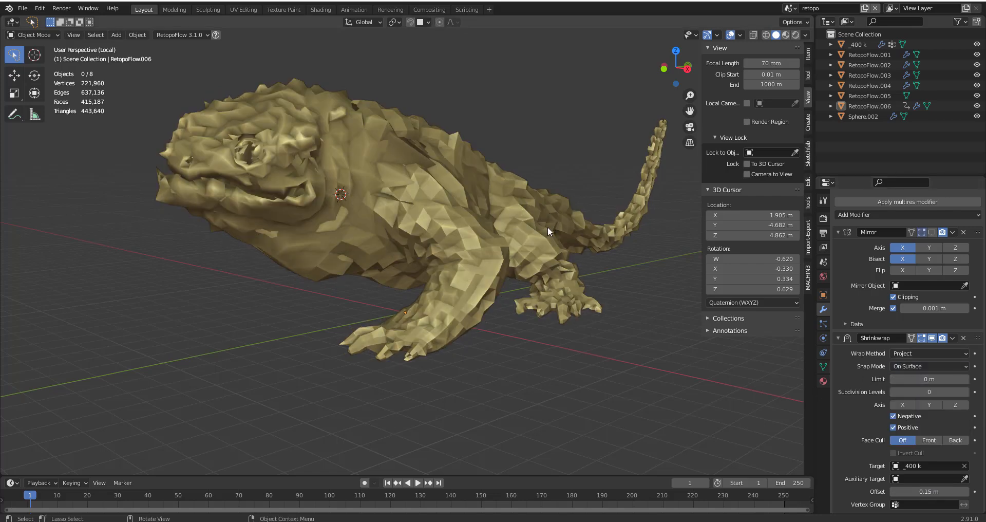
- Set the Shrinkwrap snap mode to Outside and its offset to 0 m
middle_drag(510, 265, 484, 276)
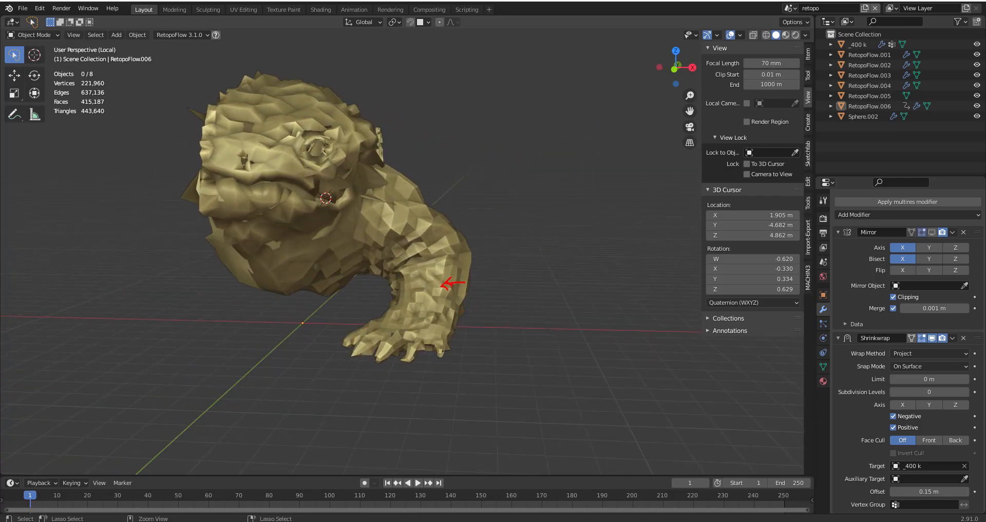
drag(468, 295, 501, 298)
middle_drag(502, 298, 545, 360)
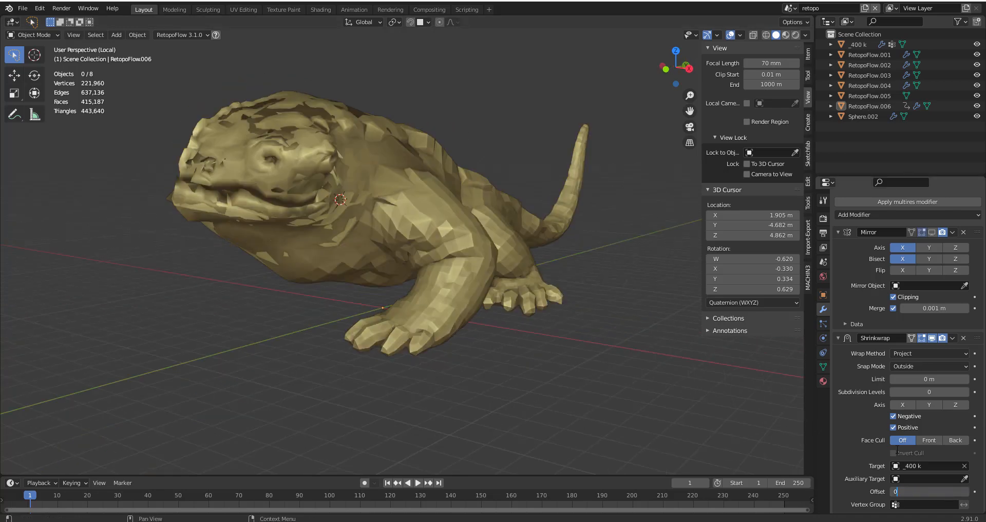
middle_drag(478, 315, 527, 312)
- Enter Edit Mode, hide the Shrinkwrap effect in the viewport, and select the mouth interior with Select Loop Inner-Region
key(Tab)
click(932, 337)
middle_drag(366, 299, 351, 268)
key(F3)
text(inner)
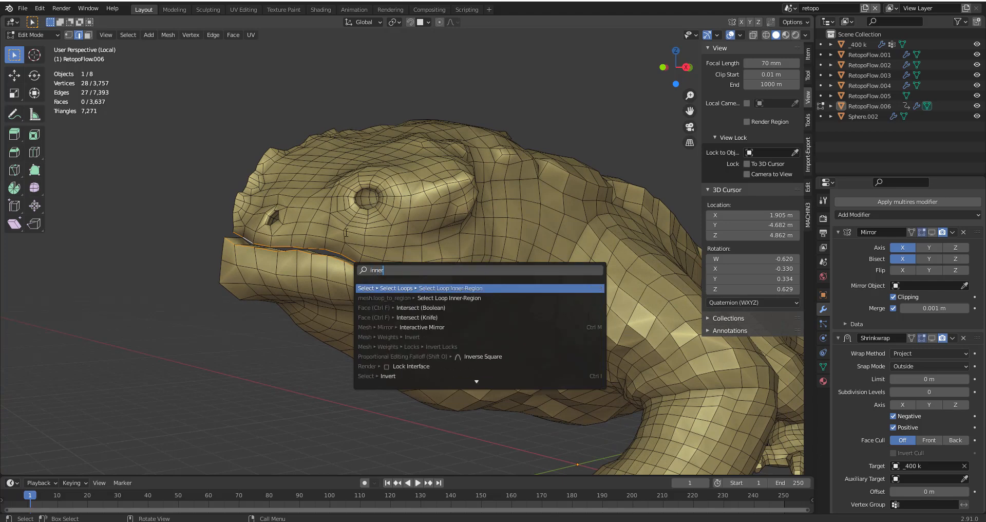
key(Return)
- Assign the selected mouth interior to a new vertex group and rename the group "Dont shrinkwrap"
middle_drag(346, 233, 543, 307)
key(ctrl+g)
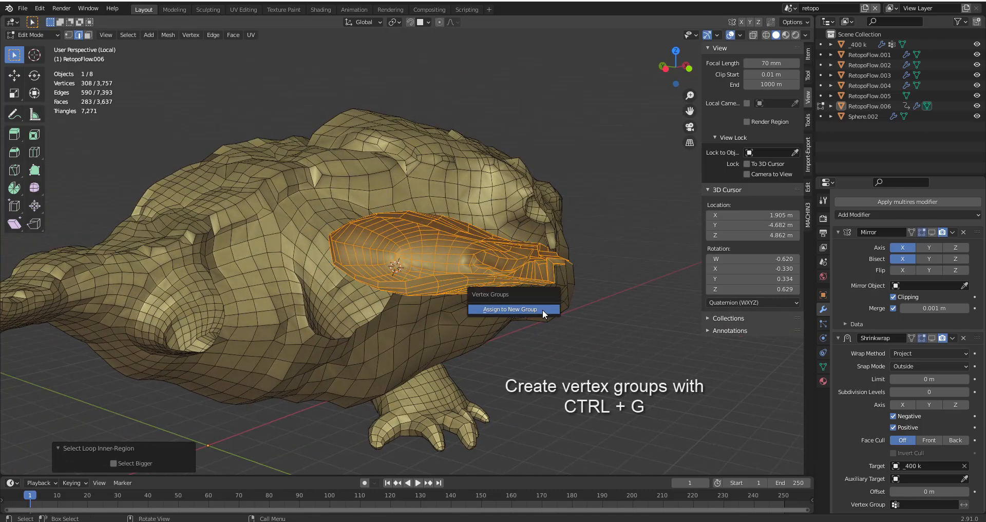
click(544, 308)
click(823, 365)
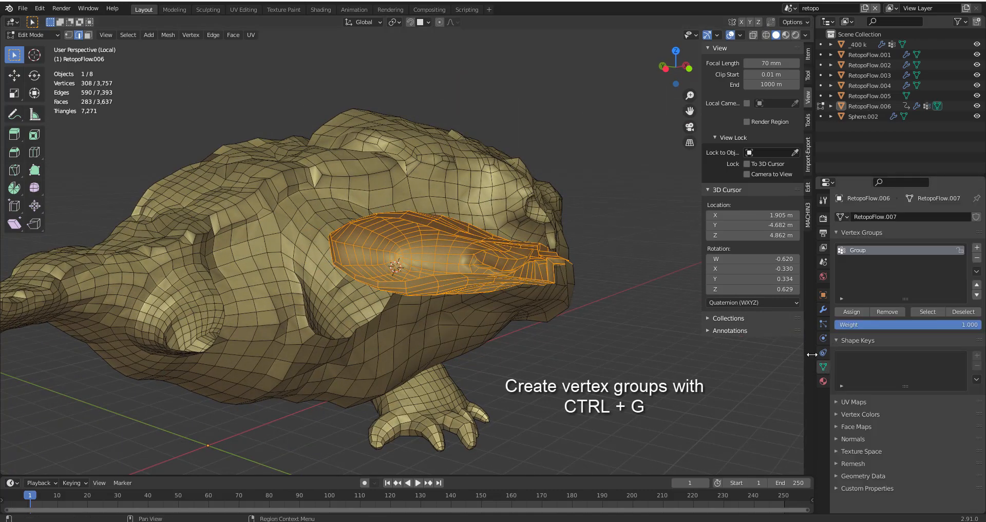
key(ctrl+F2)
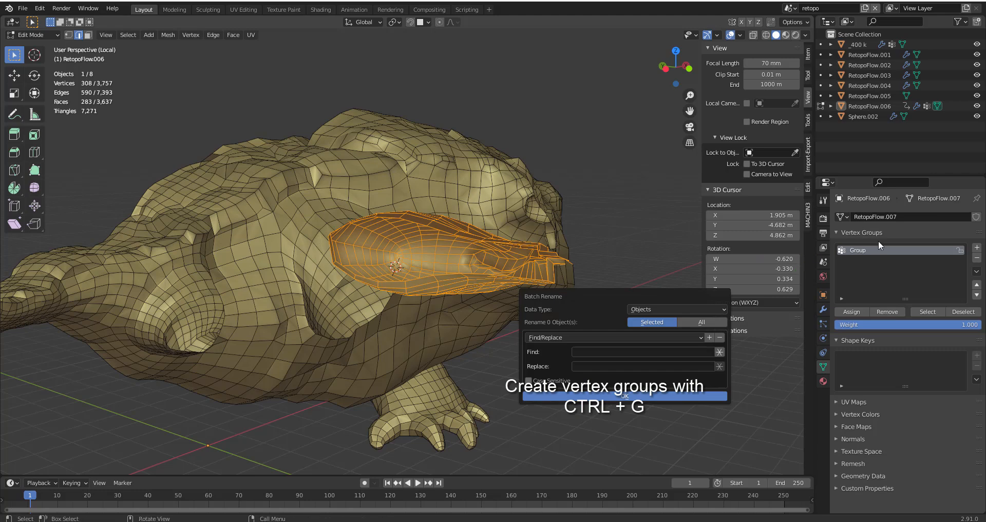
double_click(863, 250)
text(Dont s)
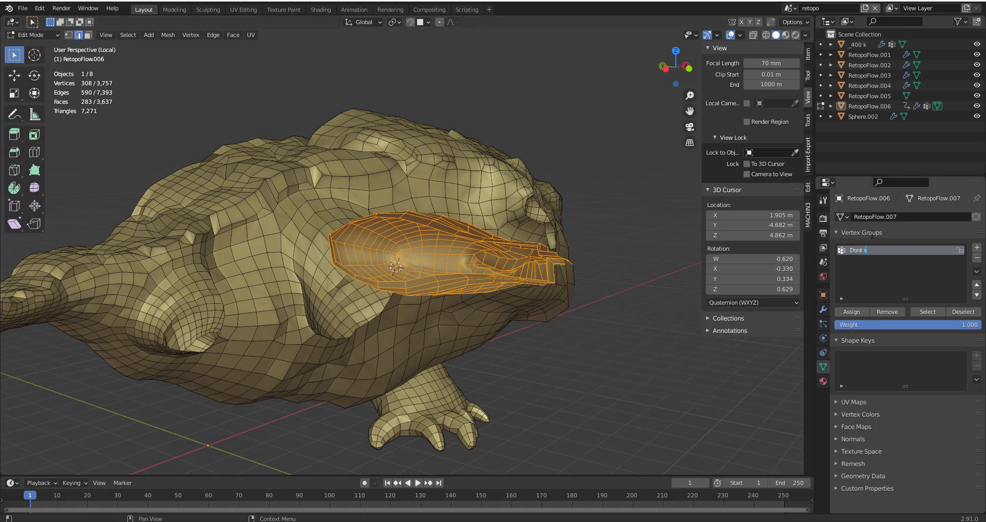
text(hrinkw)
text(rap)
key(Return)
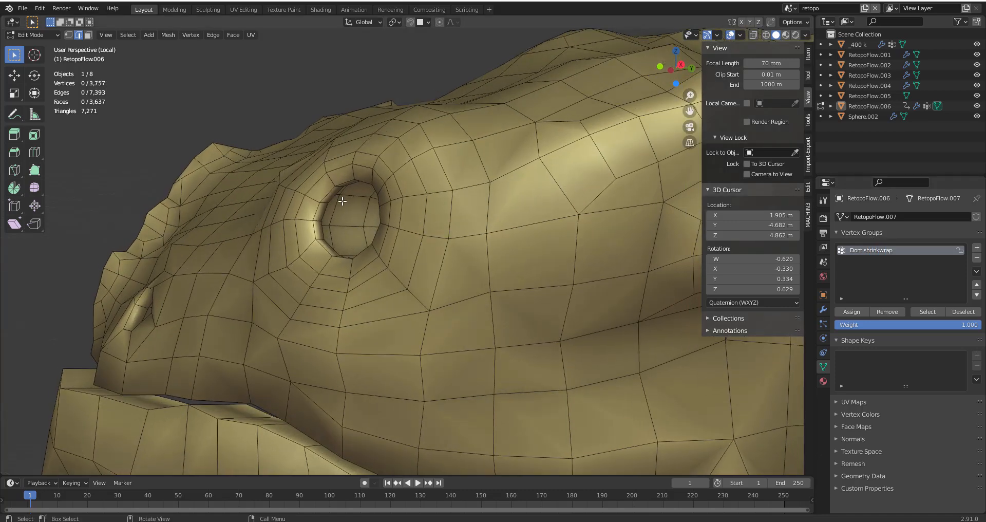
- Select the inner region of the eye socket and assign it to the Dont shrinkwrap vertex group
alt+click(339, 222)
scroll(340, 222, down, 1)
middle_drag(339, 222, 435, 232)
key(F3)
click(516, 255)
click(852, 312)
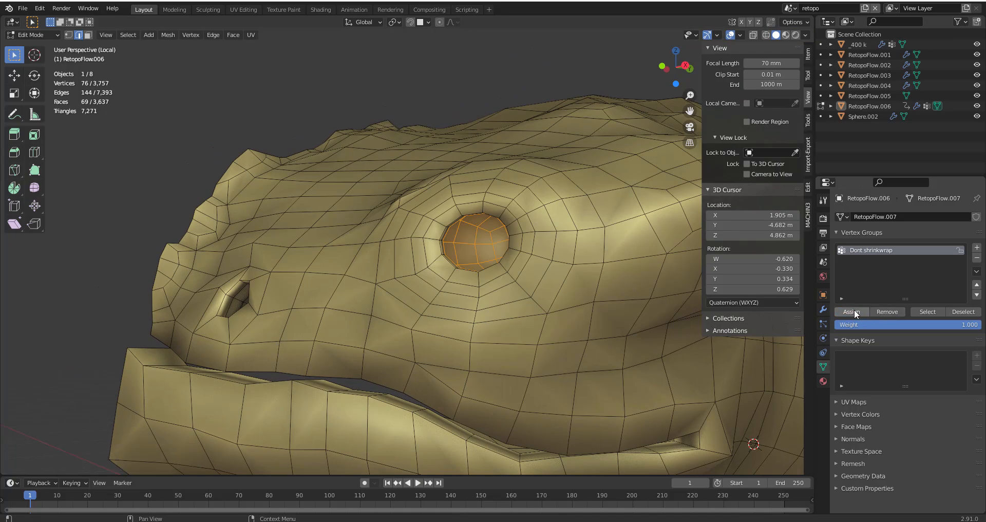
- Select the vertices of the Dont shrinkwrap group to check which parts of the head it covers
scroll(485, 322, down, 4)
key(alt+a)
middle_drag(485, 322, 471, 204)
middle_drag(432, 265, 528, 271)
click(935, 310)
key(KP_Decimal)
middle_drag(534, 306, 411, 323)
scroll(370, 257, up, 4)
- Select the inner region of the nostril and assign it to the Dont shrinkwrap vertex group
key(alt+a)
middle_drag(293, 251, 233, 222)
alt+click(234, 222)
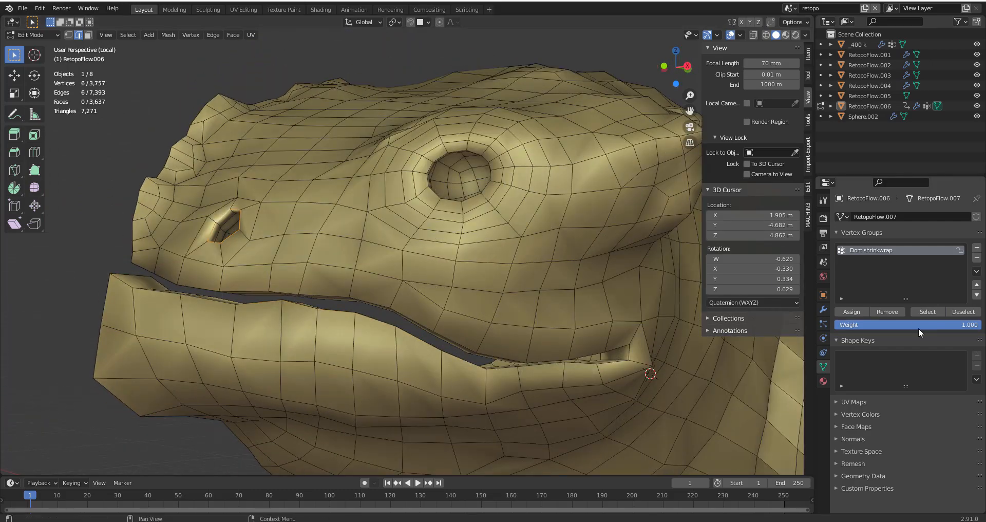
key(F3)
click(481, 325)
click(847, 310)
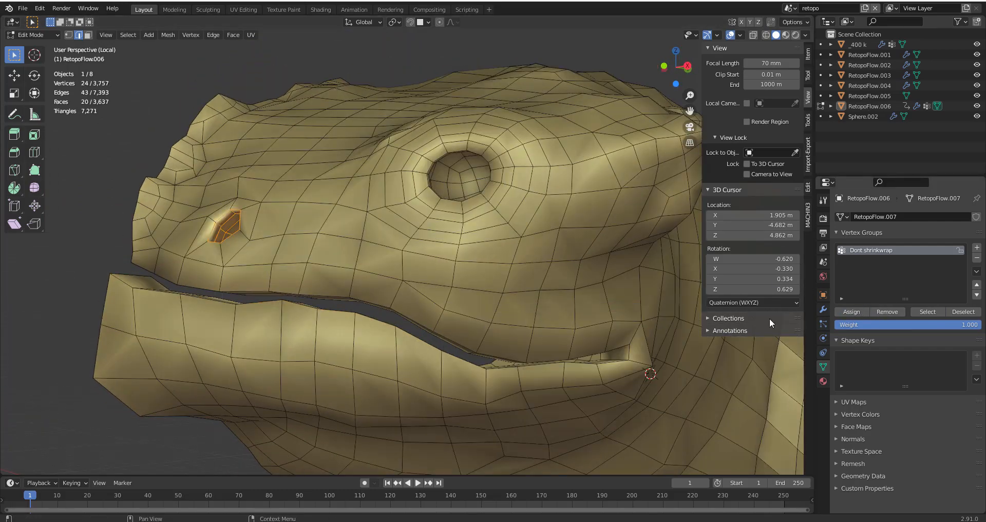
- Return to Object Mode and set the Shrinkwrap modifier's vertex group to Dont shrinkwrap
key(ctrl+Tab)
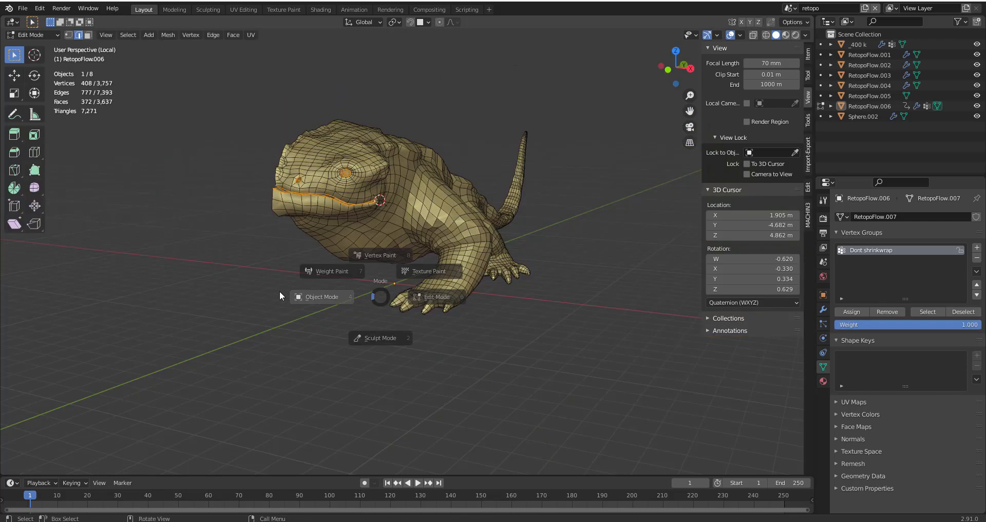
click(280, 290)
click(823, 309)
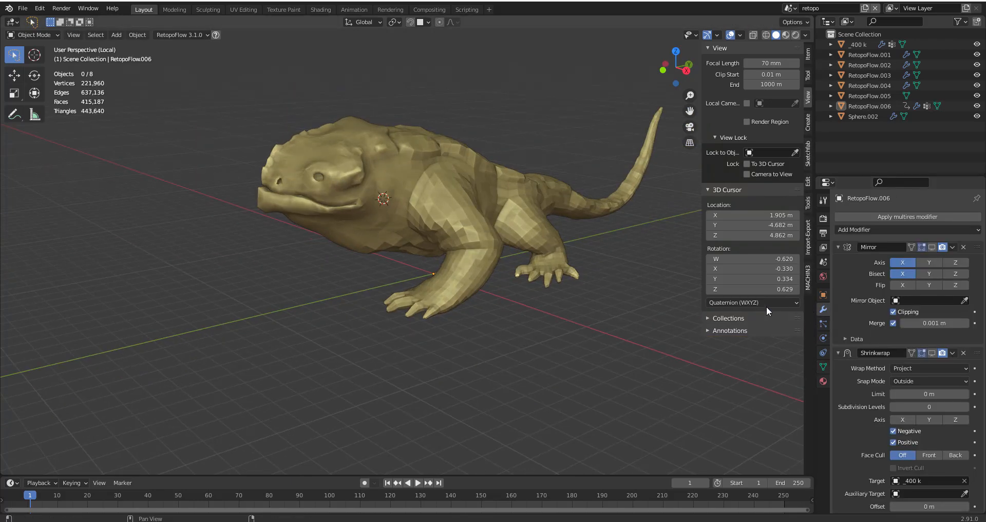
scroll(480, 282, up, 3)
scroll(480, 282, down, 2)
click(837, 248)
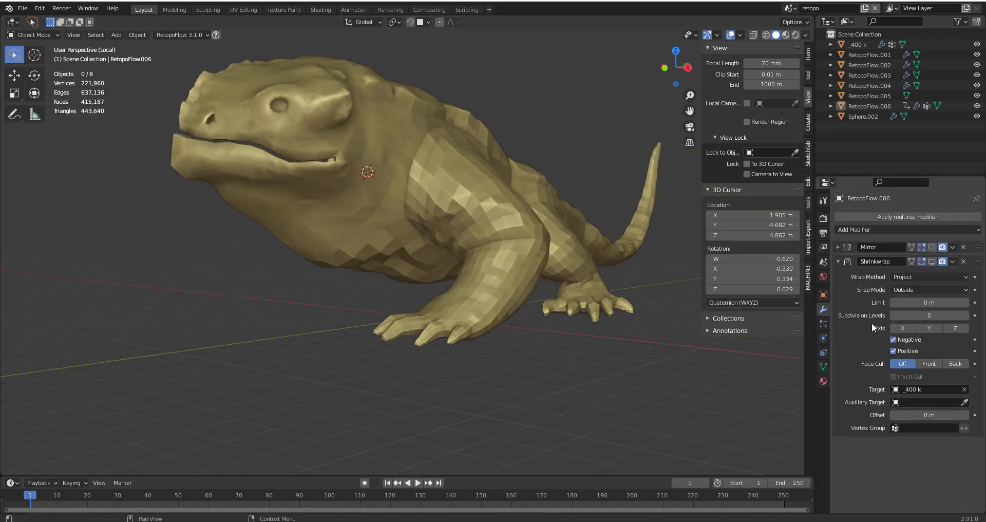
click(899, 427)
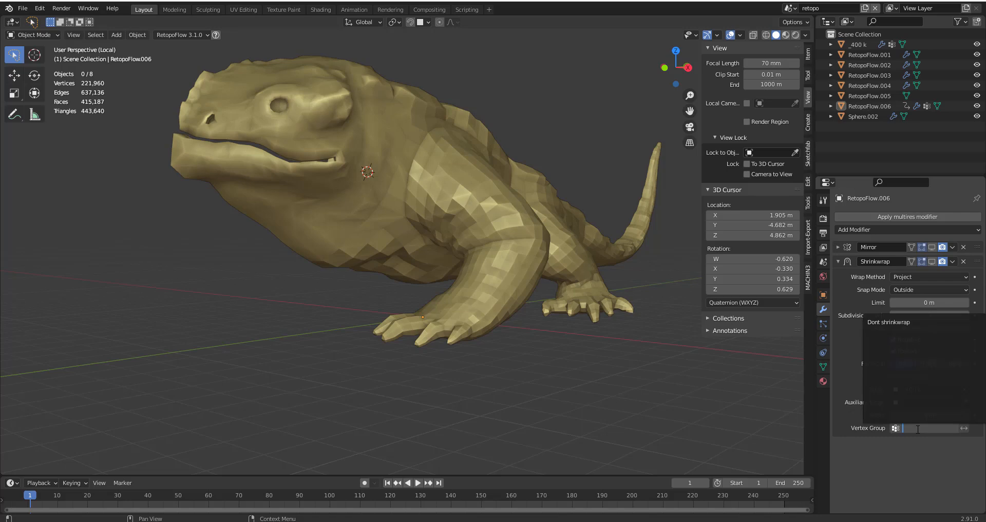
click(896, 323)
- Show the Shrinkwrap modifier in the viewport and examine its effect around the mouth interior
middle_drag(514, 287, 683, 280)
click(933, 263)
middle_drag(591, 278, 417, 201)
mouse_move(496, 201)
mouse_down()
mouse_move(419, 260)
mouse_move(489, 213)
mouse_up()
mouse_move(428, 198)
mouse_down()
mouse_move(415, 138)
mouse_move(379, 166)
mouse_up()
mouse_move(349, 153)
mouse_down()
mouse_move(343, 162)
mouse_move(375, 210)
mouse_up()
key(Escape)
middle_drag(545, 307, 579, 308)
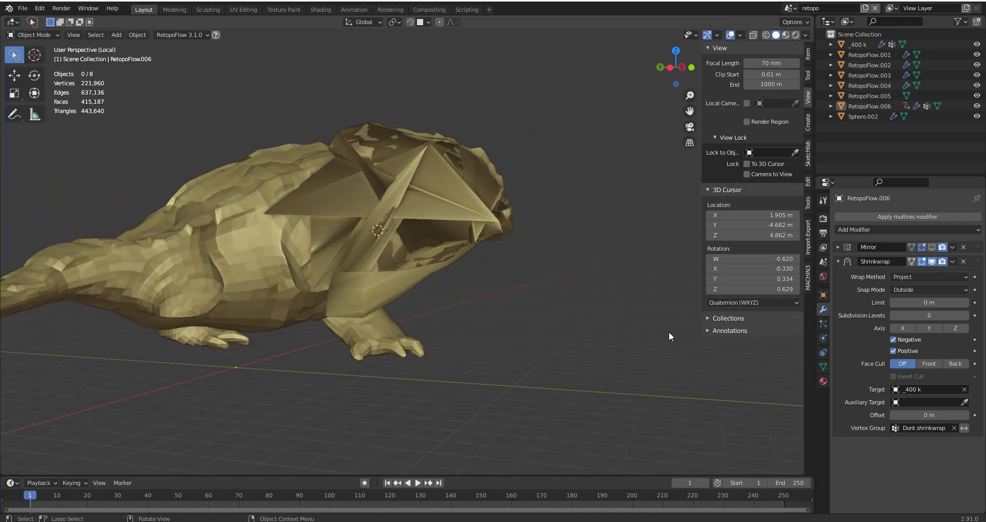
- Invert the vertex group influence on the Shrinkwrap modifier and check the mouth interior and head
click(963, 429)
click(964, 429)
click(963, 429)
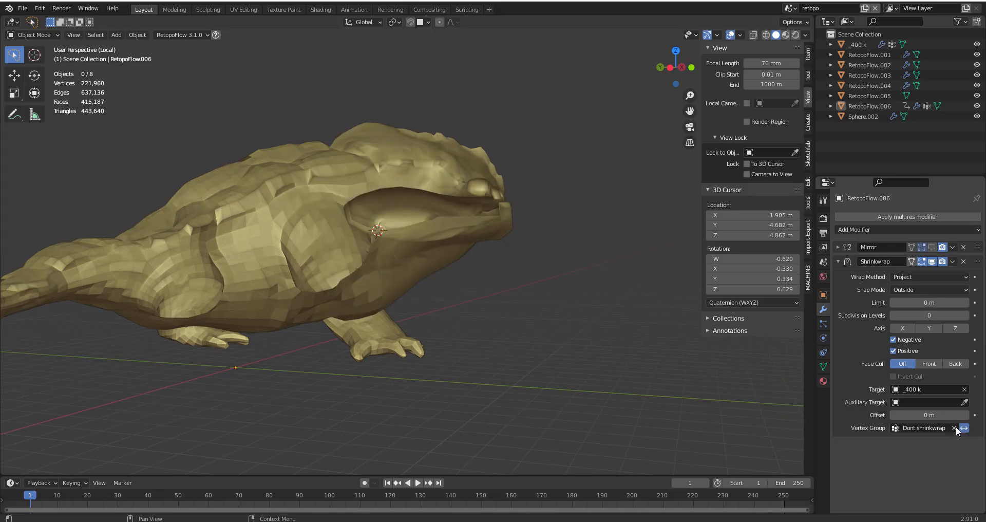
middle_drag(642, 360, 303, 362)
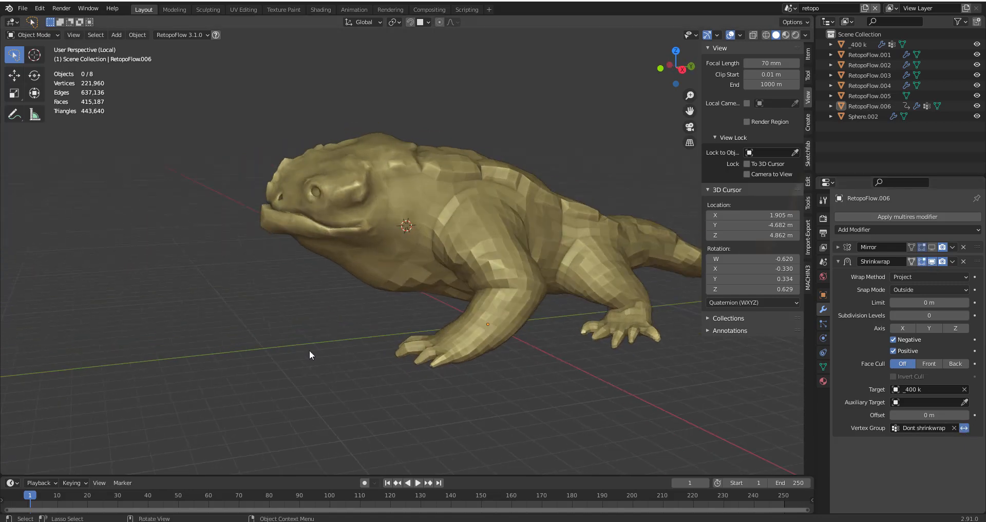
- Apply smooth shading to the retopology mesh
click(480, 303)
middle_drag(480, 303, 492, 301)
key(alt+a)
middle_drag(416, 299, 454, 298)
mouse_move(431, 254)
middle_down()
mouse_move(473, 232)
mouse_move(462, 282)
mouse_move(449, 249)
middle_up()
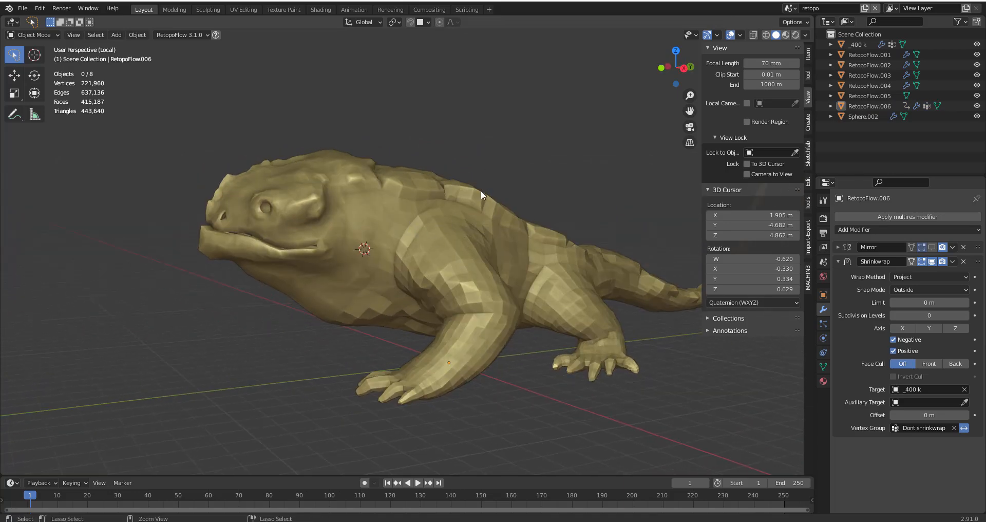
middle_drag(468, 209, 419, 292)
scroll(470, 283, up, 3)
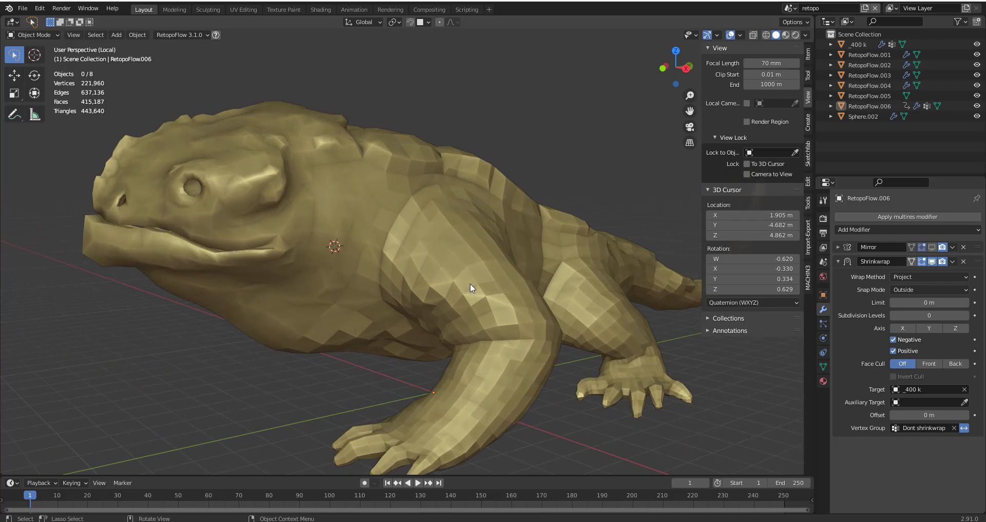
click(472, 285)
right_click(471, 286)
click(474, 275)
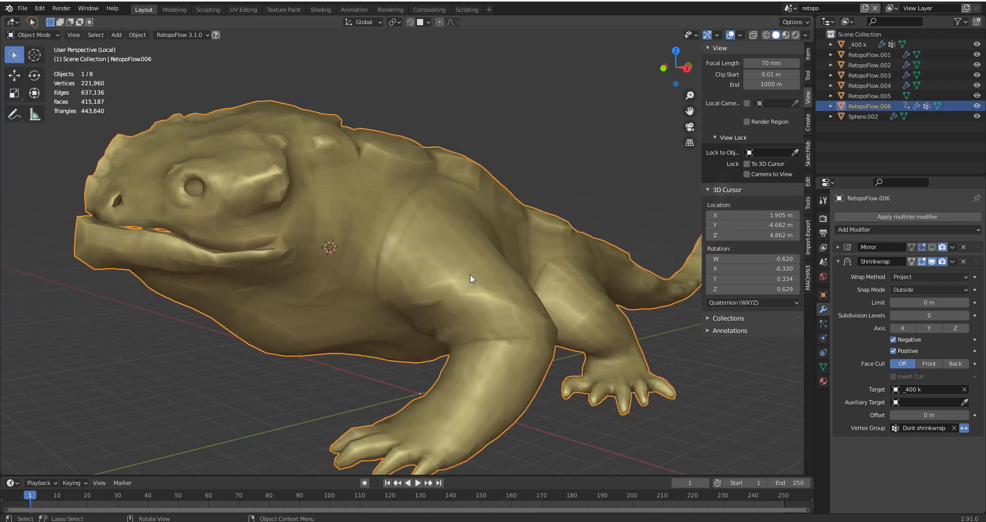
- Display the wireframe over the mesh and examine the topology around the eye, the back plates and the legs
scroll(470, 276, down, 5)
key(alt+a)
middle_drag(445, 310, 501, 301)
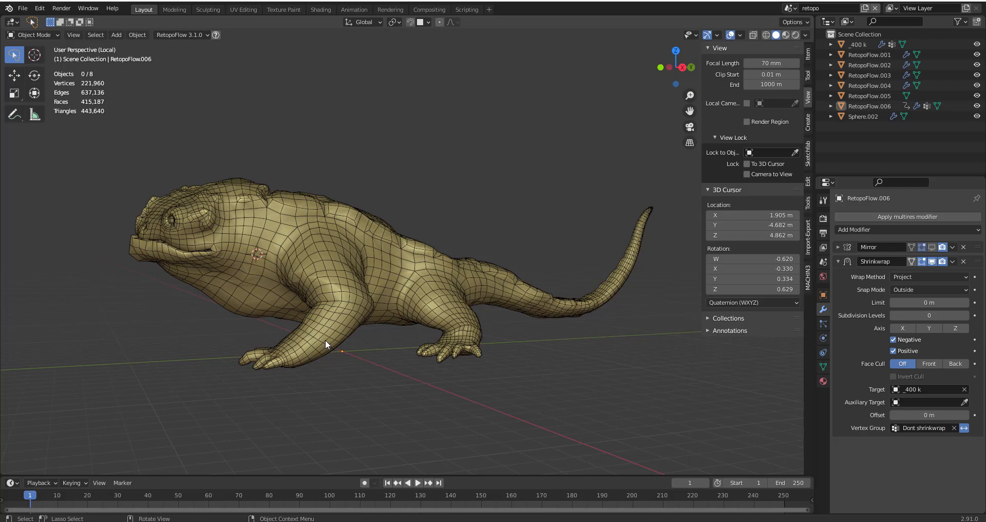
middle_drag(411, 239, 434, 289)
drag(321, 183, 390, 179)
drag(188, 202, 201, 190)
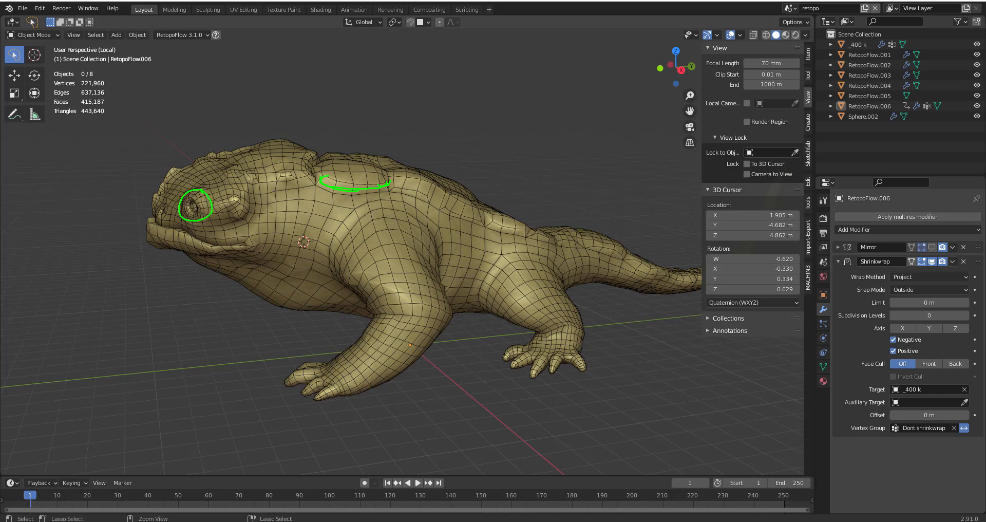
drag(271, 302, 296, 308)
drag(454, 256, 475, 271)
drag(467, 239, 483, 243)
mouse_move(473, 199)
middle_down()
mouse_move(452, 260)
mouse_move(513, 245)
mouse_move(556, 217)
middle_up()
mouse_move(556, 217)
mouse_down()
mouse_move(514, 208)
mouse_move(571, 239)
mouse_up()
mouse_move(544, 249)
middle_down()
mouse_move(351, 257)
mouse_move(400, 252)
mouse_move(388, 269)
mouse_move(357, 276)
mouse_move(393, 279)
mouse_move(421, 256)
mouse_move(377, 248)
mouse_move(337, 276)
mouse_move(439, 255)
mouse_move(470, 201)
mouse_move(413, 295)
mouse_move(374, 307)
mouse_move(420, 228)
mouse_move(408, 276)
mouse_move(445, 240)
mouse_move(404, 311)
mouse_move(569, 244)
mouse_move(374, 297)
mouse_move(488, 212)
mouse_move(433, 314)
middle_up()
- Add a level 1 Subdivision modifier to the mesh and move it above the Shrinkwrap modifier
click(433, 314)
key(ctrl+1)
key(a)
drag(978, 276, 979, 253)
key(a)
key(alt+a)
middle_drag(411, 329, 525, 248)
scroll(388, 268, up, 4)
scroll(389, 268, down, 5)
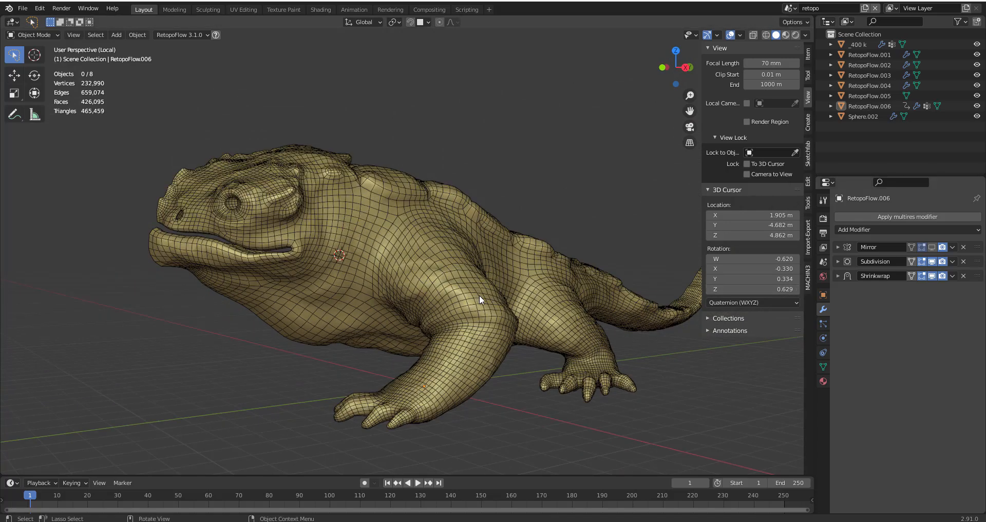
- Compare the mesh with the Subdivision modifier hidden and shown, and examine the plates along the back
middle_drag(477, 295, 479, 289)
click(932, 263)
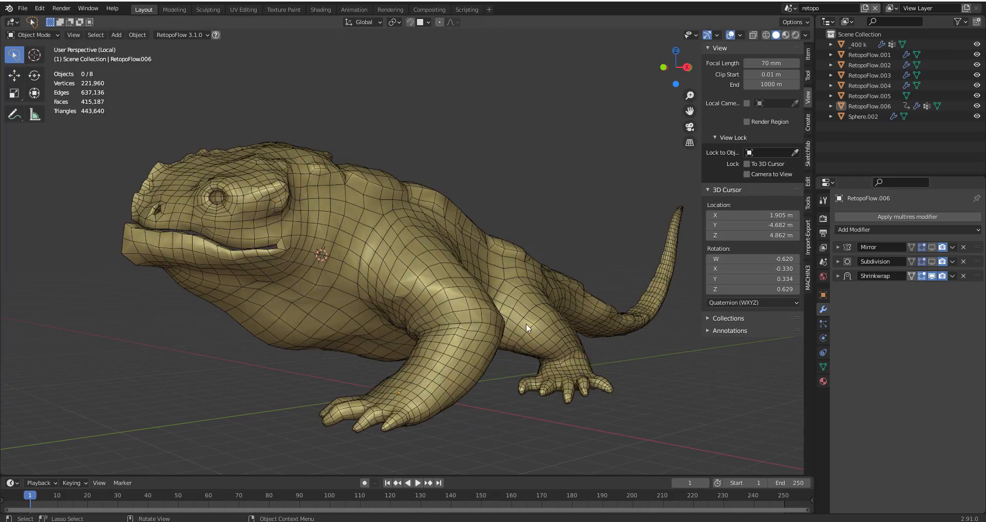
middle_drag(495, 325, 541, 295)
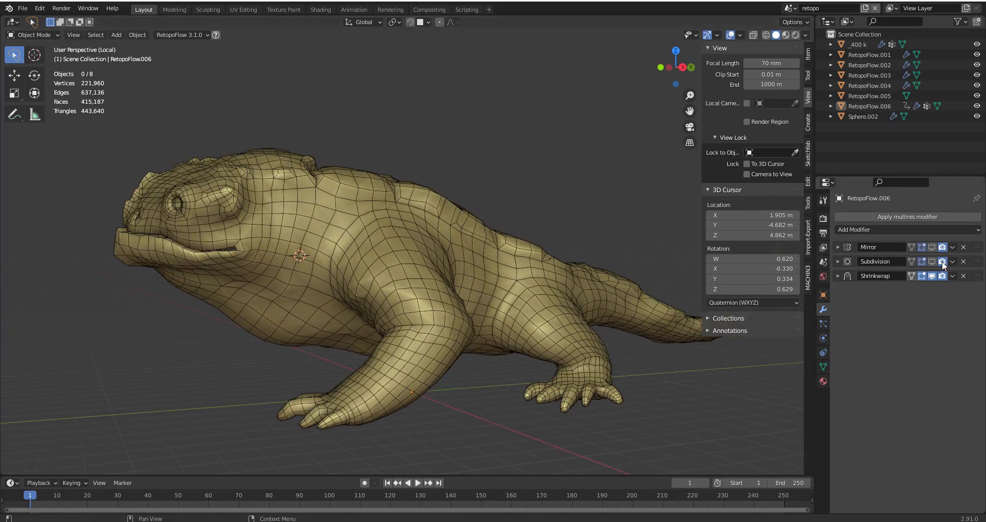
click(932, 261)
mouse_move(359, 318)
middle_down()
mouse_move(329, 327)
mouse_move(338, 337)
mouse_move(339, 316)
mouse_move(286, 331)
mouse_move(397, 283)
mouse_move(370, 287)
mouse_move(462, 276)
mouse_move(417, 285)
mouse_move(417, 334)
mouse_move(460, 307)
middle_up()
key(ctrl+2)
mouse_move(383, 186)
mouse_down()
mouse_move(364, 224)
mouse_move(295, 220)
mouse_move(313, 178)
mouse_up()
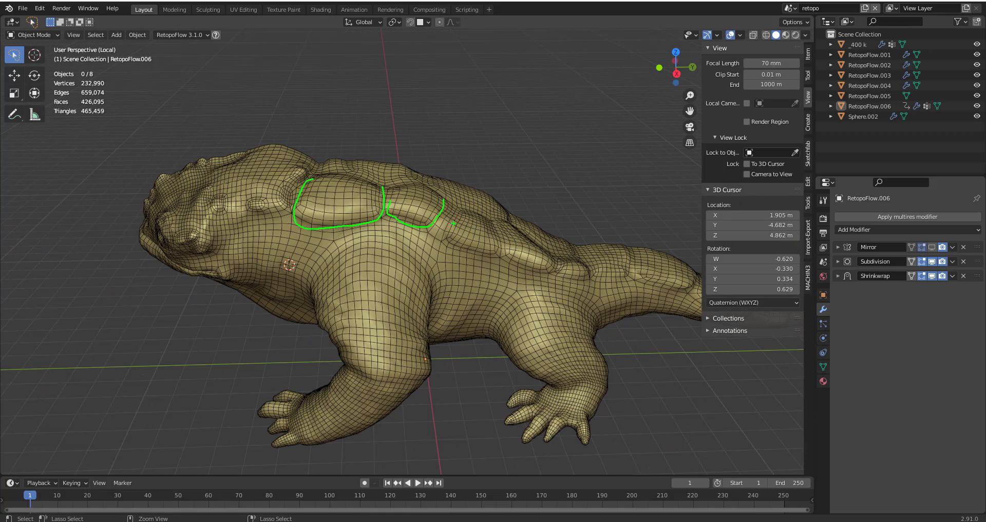
mouse_move(445, 233)
mouse_down()
mouse_move(494, 256)
mouse_move(491, 220)
mouse_up()
drag(506, 264, 532, 240)
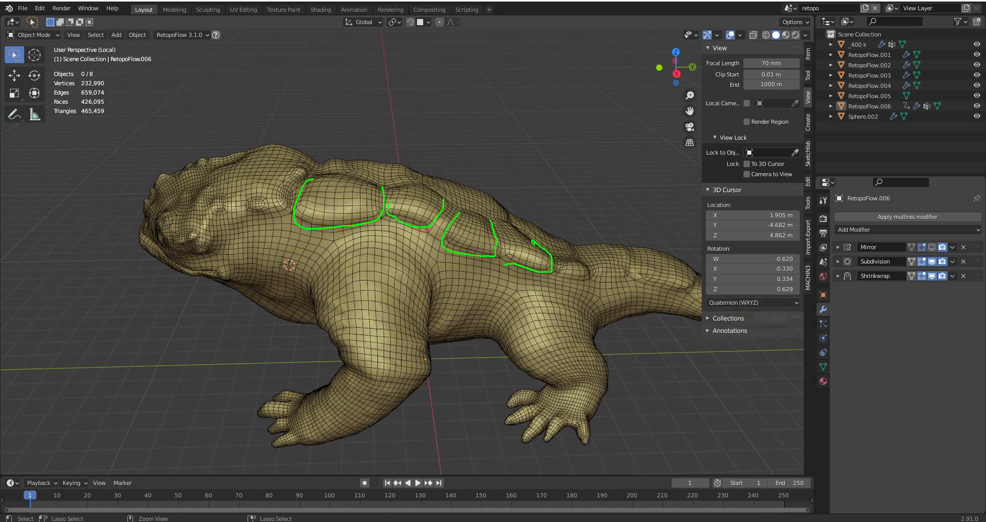
- Select the mesh, turn on the Face Orientation overlay, and inspect the face directions along the tail
scroll(483, 238, up, 10)
mouse_move(483, 239)
middle_down()
mouse_move(378, 270)
mouse_move(347, 237)
mouse_move(366, 248)
mouse_move(367, 227)
mouse_move(589, 274)
mouse_move(353, 285)
mouse_move(399, 276)
middle_up()
click(402, 274)
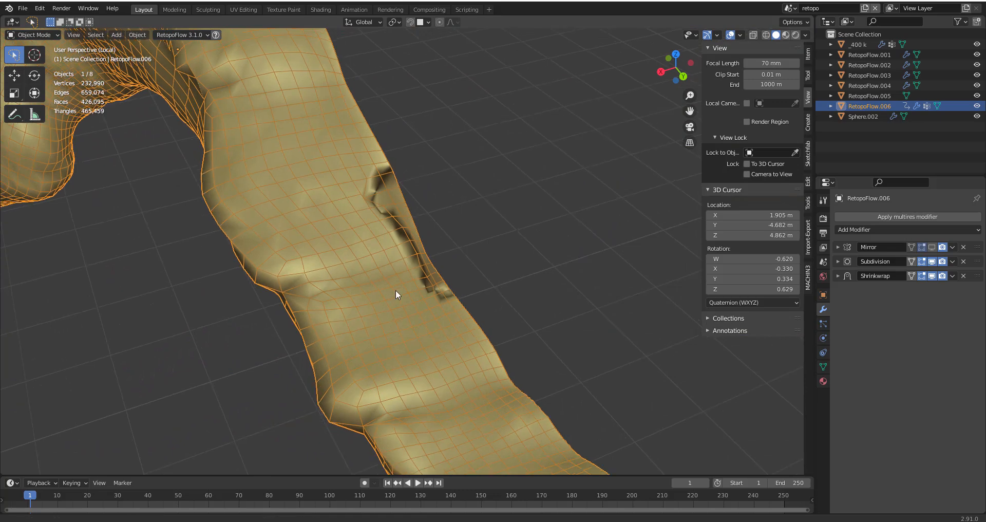
scroll(399, 273, up, 3)
click(740, 35)
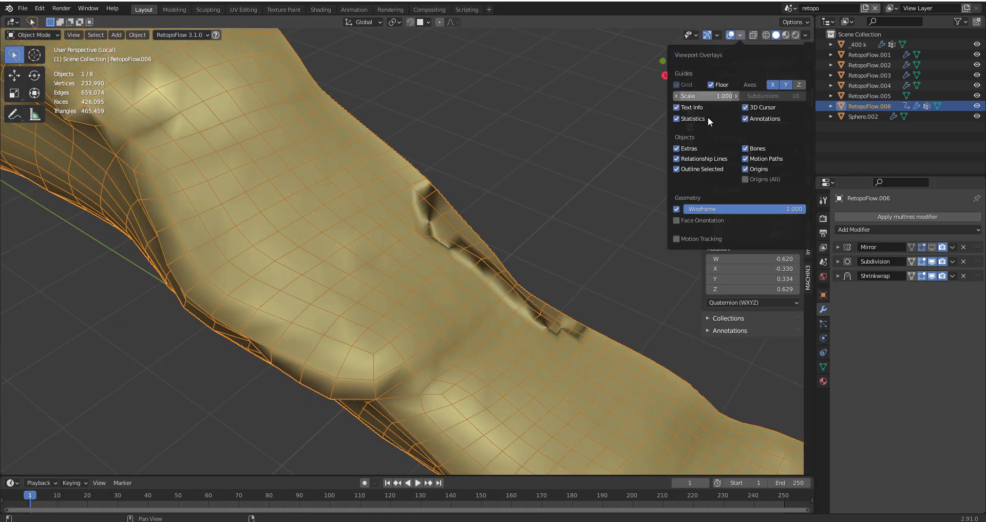
click(678, 220)
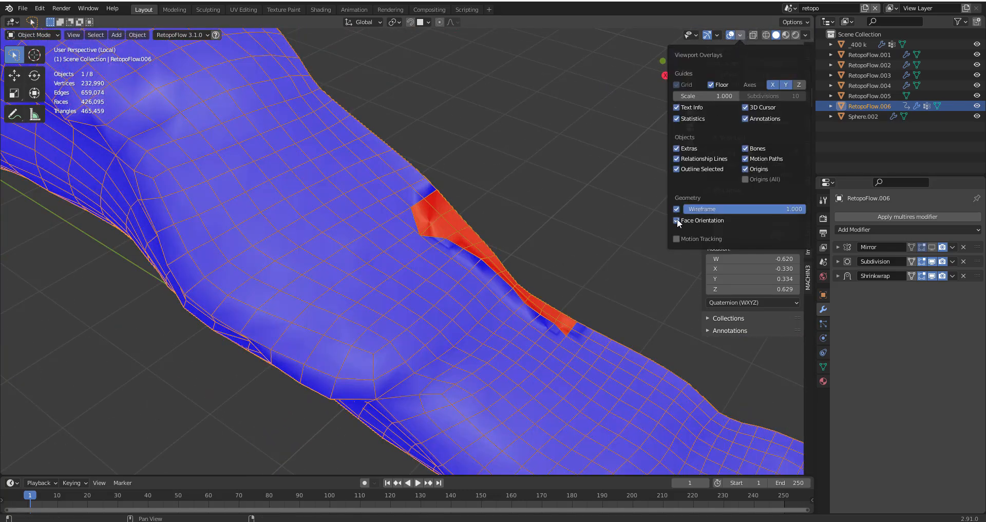
middle_drag(483, 264, 396, 272)
scroll(380, 219, up, 2)
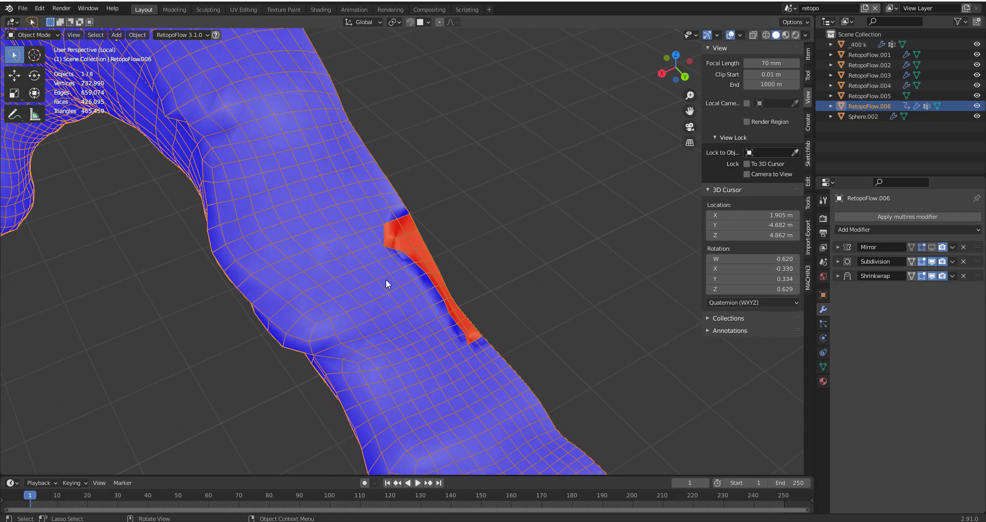
- Enter Edit Mode and recalculate the normals of the whole mesh to the outside
key(ctrl+Tab)
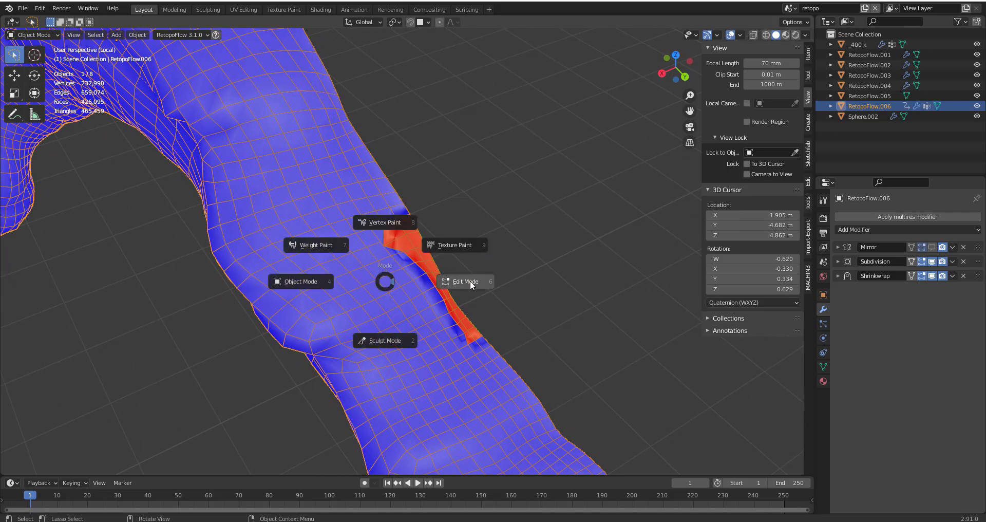
click(453, 280)
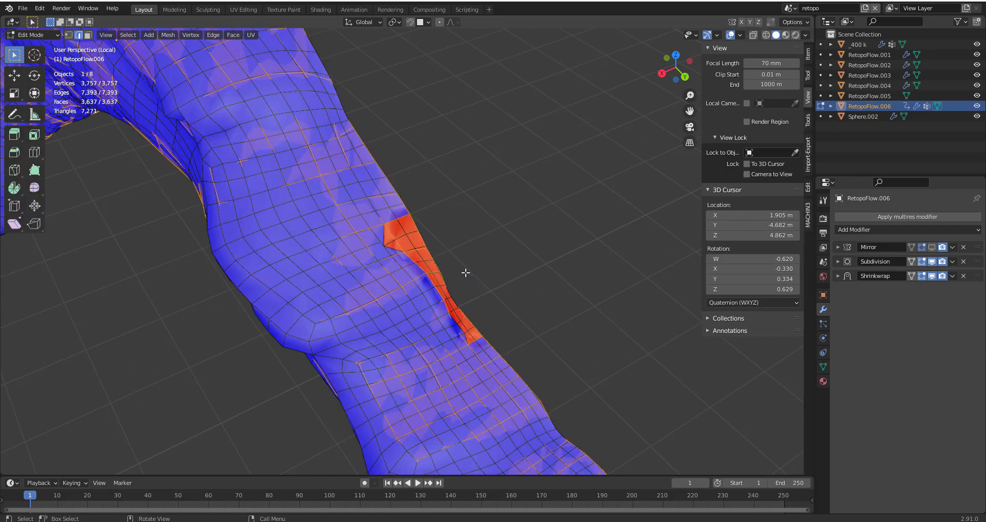
key(shift+n)
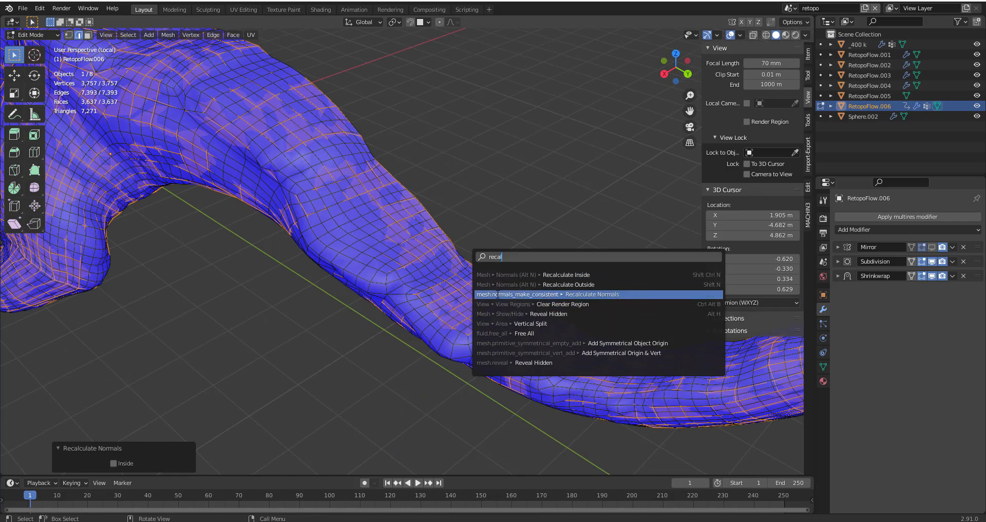
- Recalculate the face normals of the whole mesh again, return to Object Mode, and turn off the Face Orientation overlay
click(591, 294)
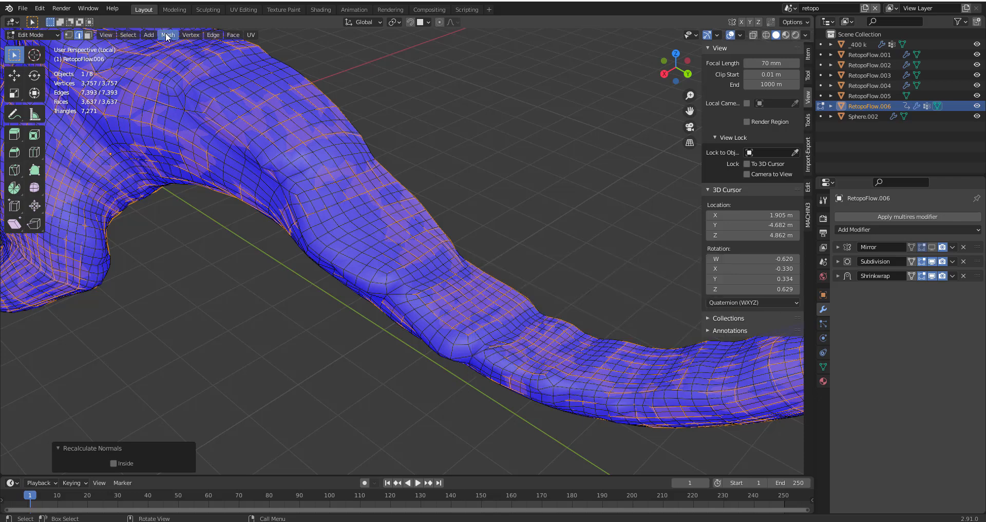
click(168, 35)
mouse_move(206, 203)
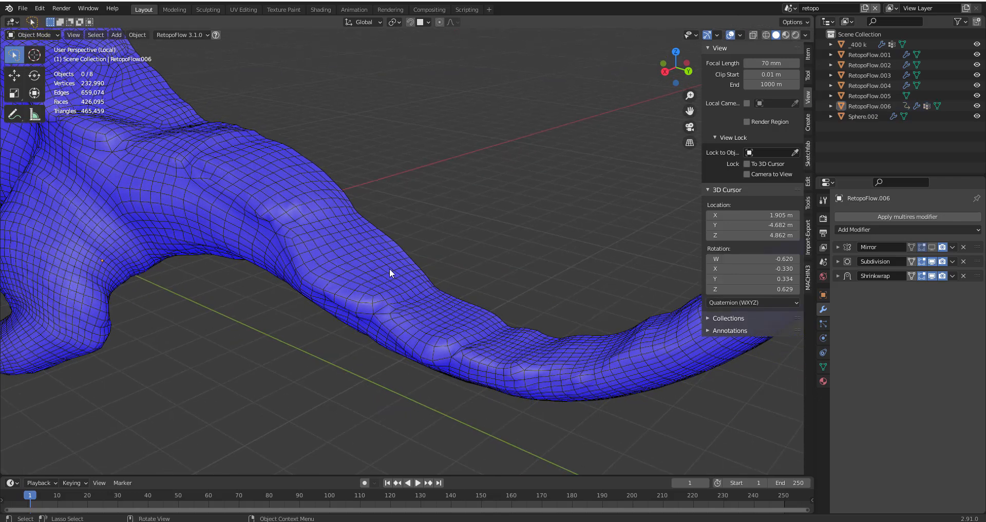
middle_drag(365, 261, 519, 252)
click(740, 35)
click(677, 221)
- Leave Local View and bring the whole creature mesh into view
middle_drag(576, 278, 449, 220)
key(KP_Divide)
key(q)
click(277, 223)
scroll(285, 220, up, 2)
middle_drag(324, 200, 302, 245)
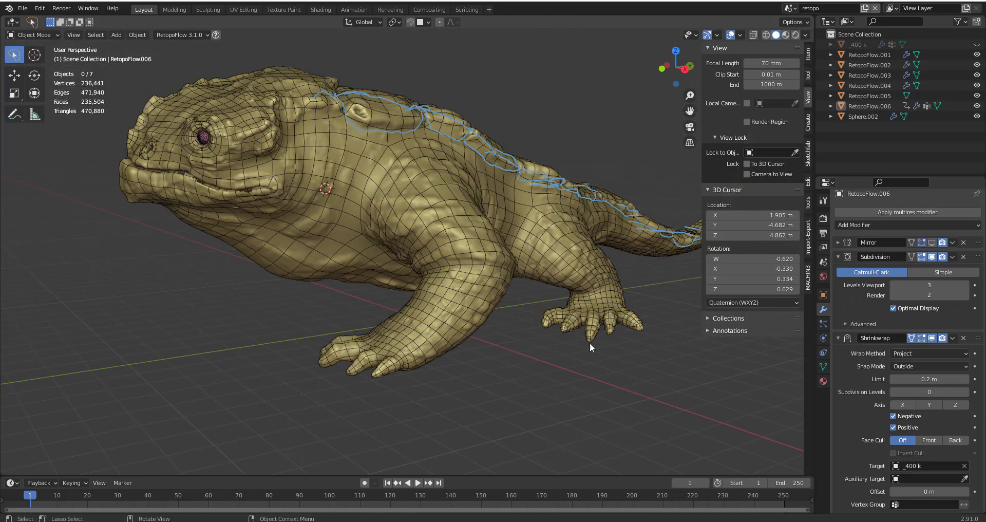
- Examine how the retopology mesh follows the sculpted detail on the head, chest and front legs
scroll(589, 339, up, 2)
middle_drag(590, 340, 560, 322)
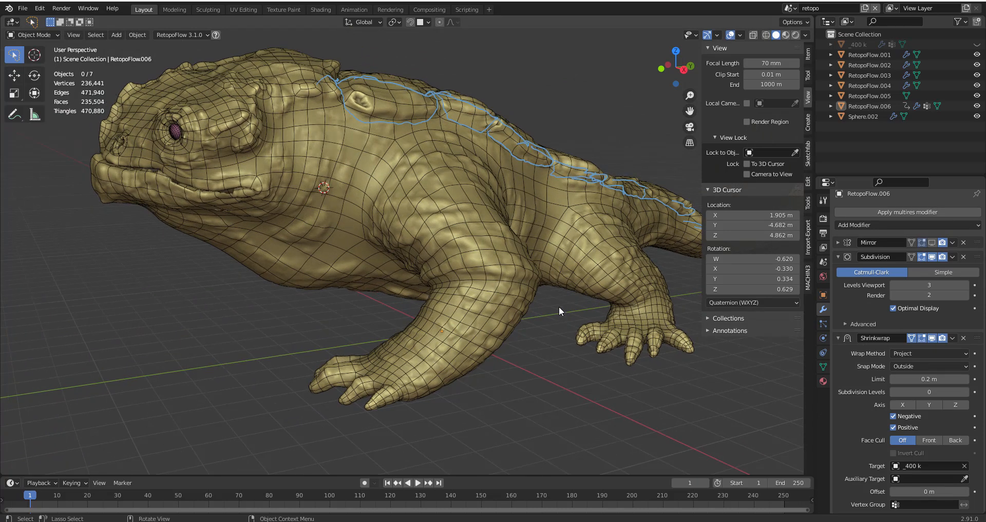
mouse_move(617, 307)
ctrl+mouse_down()
mouse_move(739, 430)
mouse_move(780, 429)
ctrl+mouse_up()
mouse_move(918, 358)
mouse_down()
mouse_move(878, 362)
mouse_move(889, 362)
mouse_up()
key(Escape)
mouse_move(506, 336)
middle_down()
mouse_move(541, 327)
mouse_move(521, 319)
mouse_move(528, 293)
middle_up()
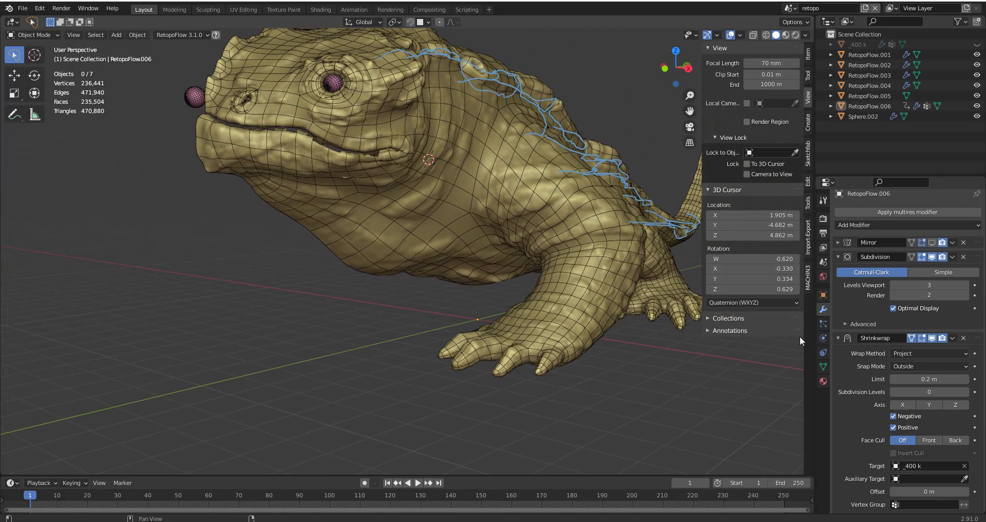
drag(478, 175, 458, 228)
mouse_move(454, 172)
mouse_down()
mouse_move(410, 234)
mouse_move(456, 230)
mouse_move(466, 166)
mouse_move(447, 232)
mouse_up()
key(Escape)
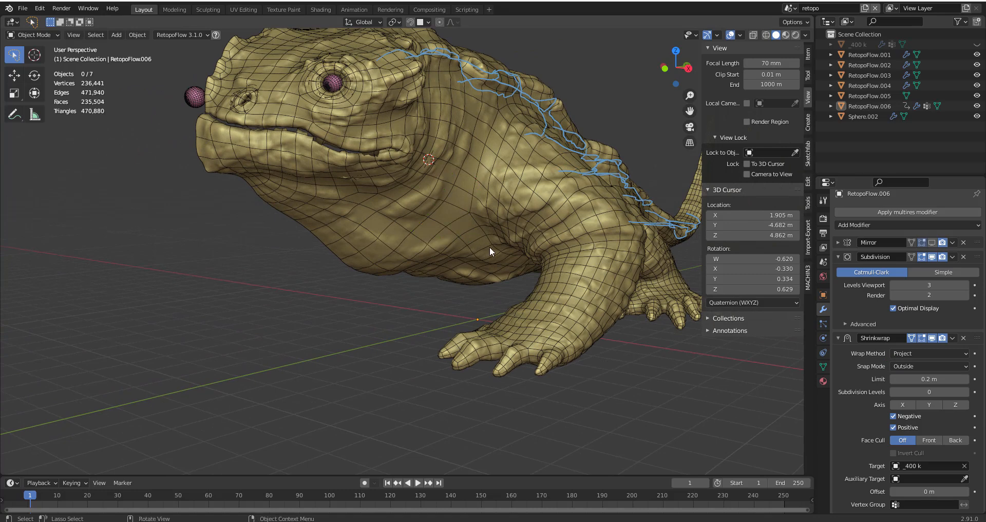
scroll(483, 246, up, 4)
- Set the Shrinkwrap modifier's snap mode to Outside Surface and its limit to 0 m
click(905, 364)
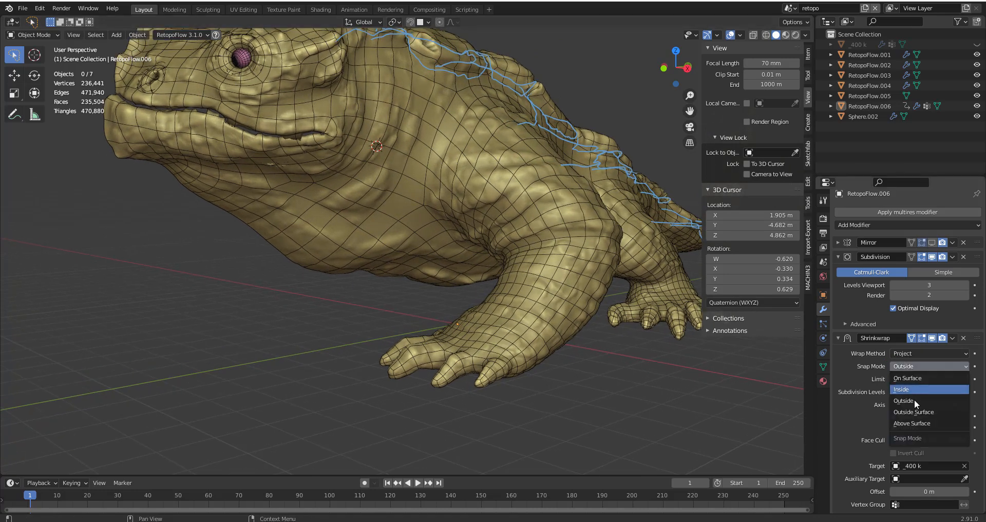
click(913, 412)
middle_drag(535, 333, 495, 191)
click(934, 379)
text(0)
key(Return)
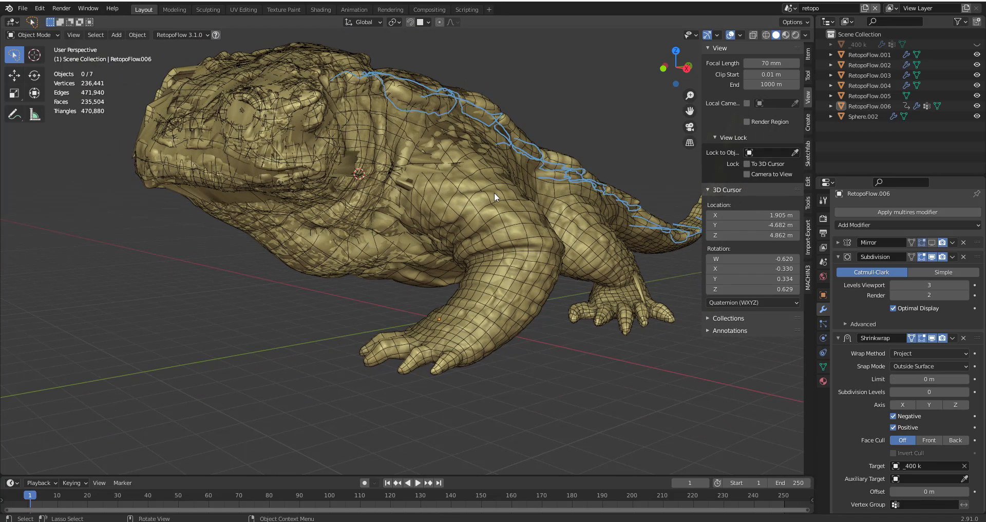
- Assign the Dont shrinkwrap vertex group to the Shrinkwrap modifier and invert its influence
click(914, 505)
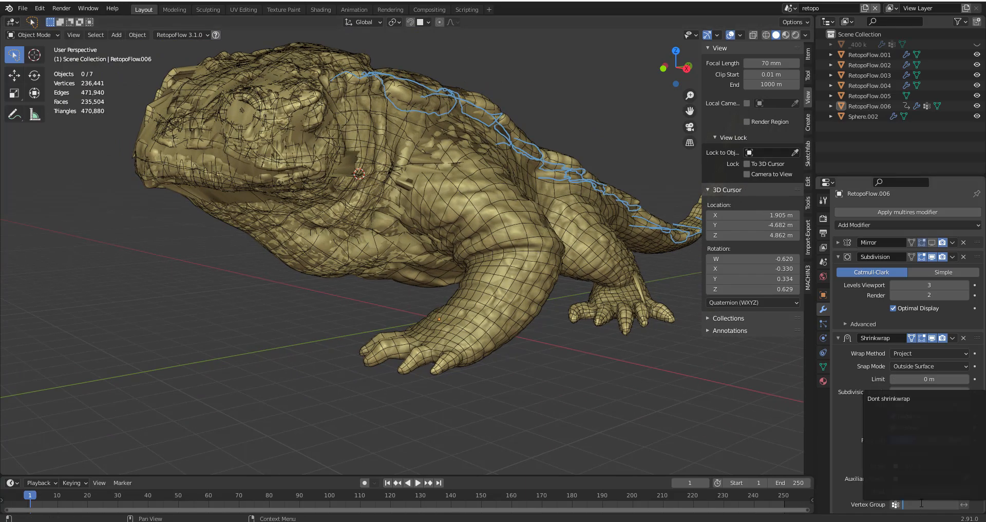
click(907, 399)
click(964, 505)
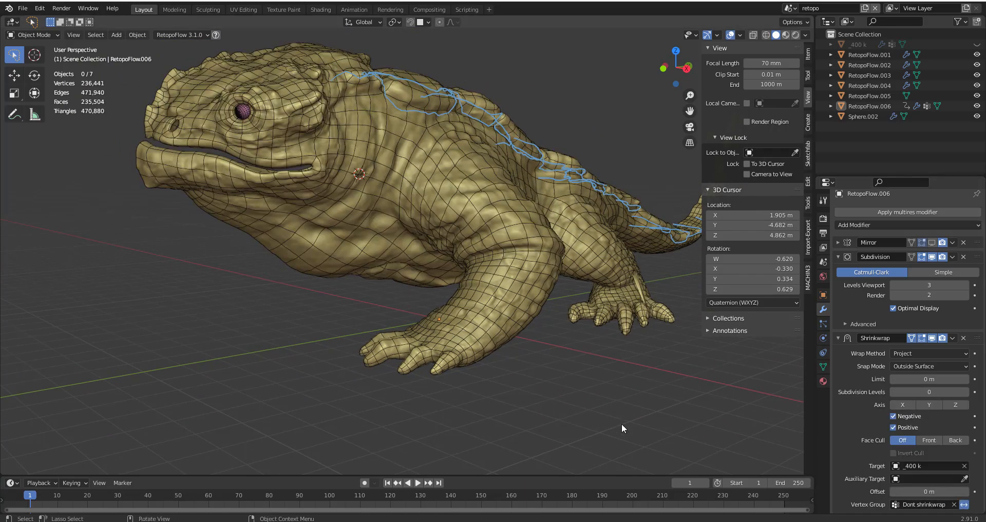
- Examine the edge flow around the ankle of the back foot on the retopology mesh from several sides
scroll(548, 379, up, 3)
key(a)
middle_drag(547, 377, 535, 384)
key(alt+a)
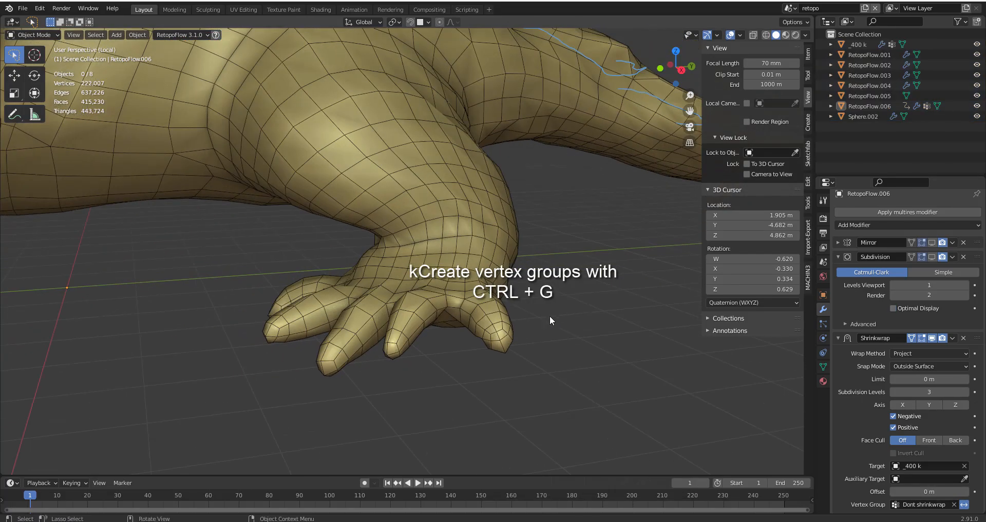
scroll(563, 315, up, 2)
middle_drag(575, 316, 398, 250)
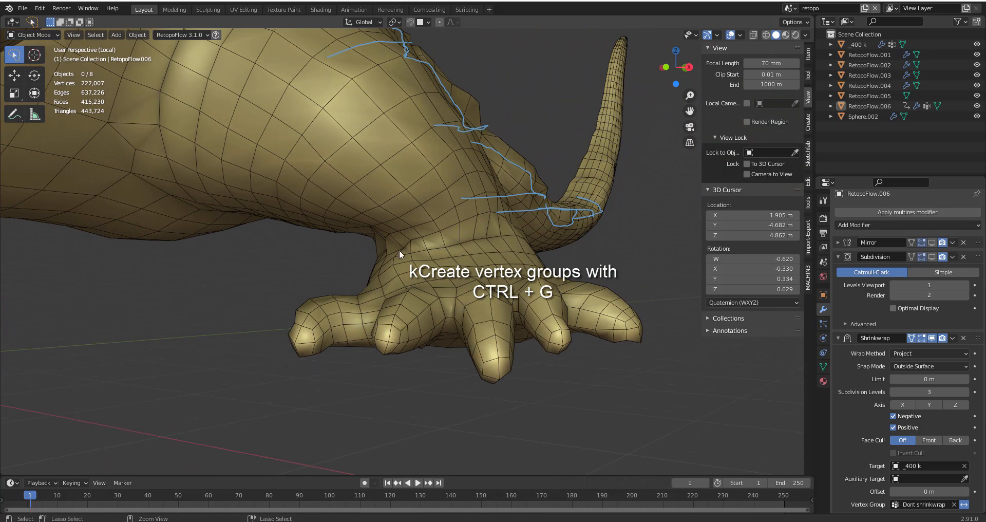
drag(375, 244, 500, 228)
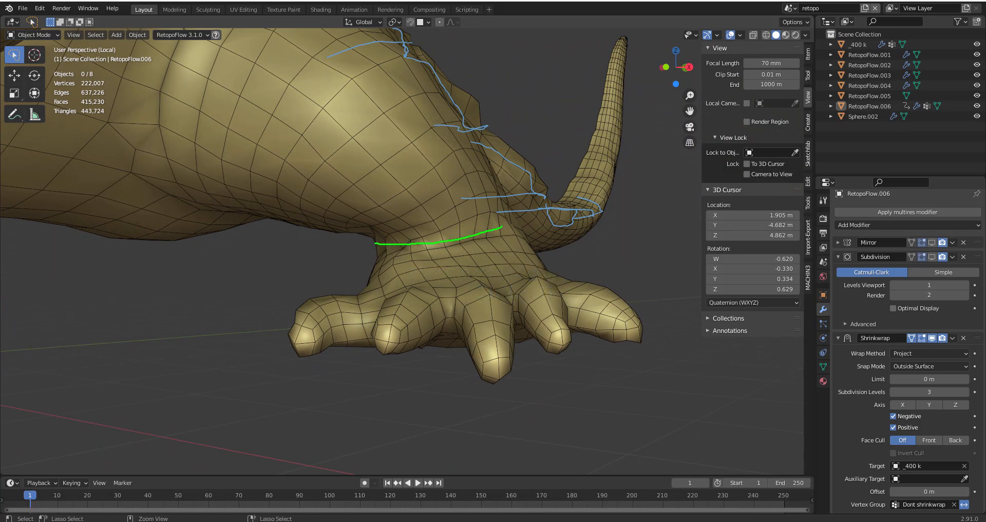
middle_drag(538, 242, 406, 251)
drag(410, 254, 492, 277)
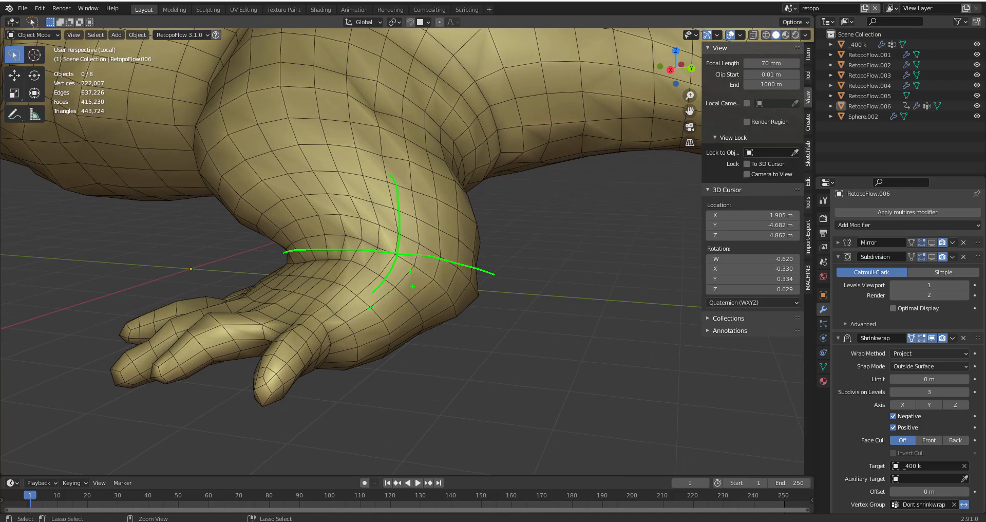
mouse_move(467, 291)
middle_down()
mouse_move(519, 279)
mouse_move(532, 231)
middle_up()
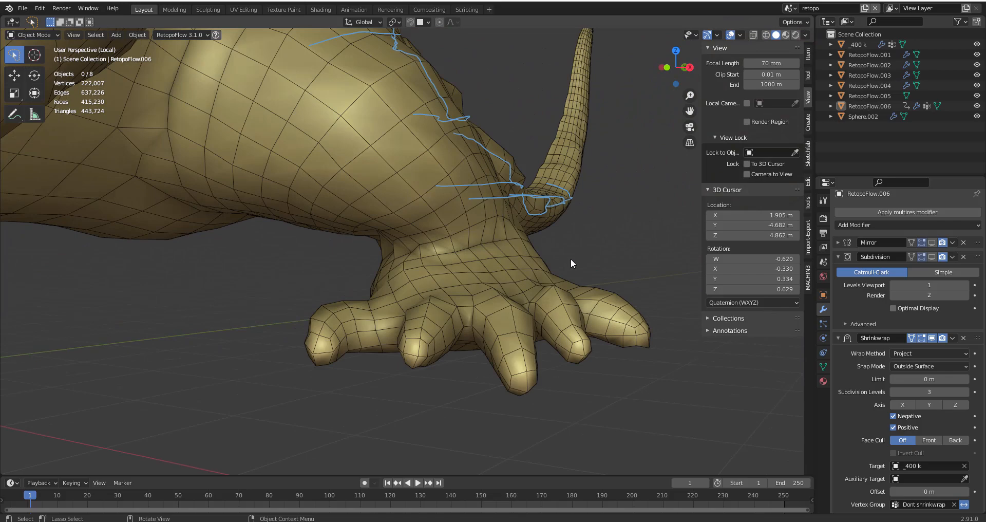
- Select the detailed _400 k sculpt and examine the ankle crease above the back foot
key(KP_Divide)
click(414, 271)
key(KP_Divide)
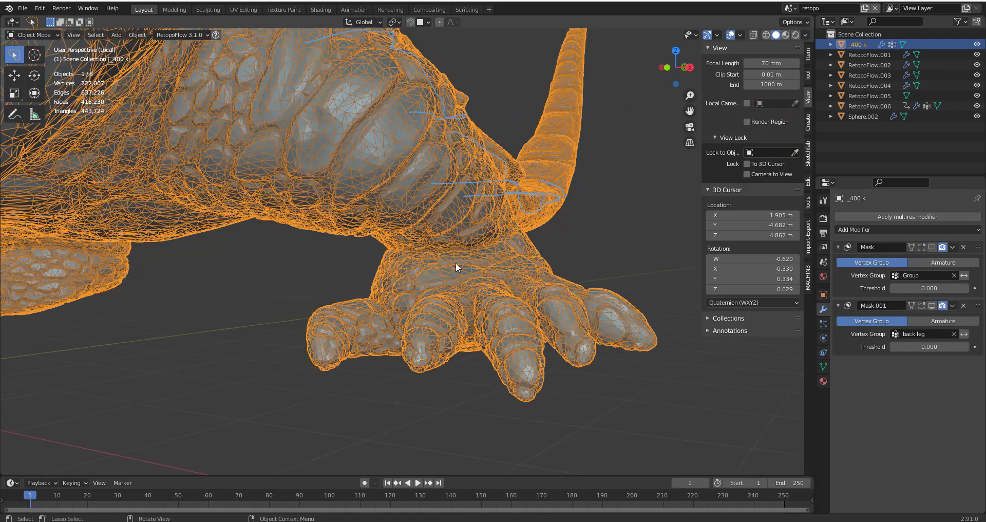
mouse_move(386, 247)
mouse_down()
mouse_move(454, 246)
mouse_move(512, 228)
mouse_up()
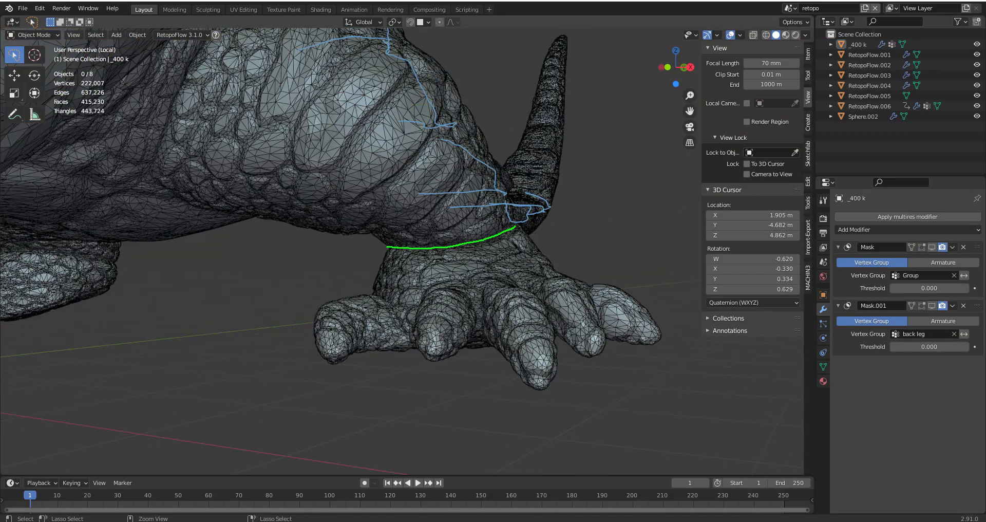
mouse_move(520, 234)
middle_down()
mouse_move(498, 254)
mouse_move(350, 252)
middle_up()
mouse_move(300, 251)
mouse_down()
mouse_move(443, 247)
mouse_move(473, 260)
mouse_up()
mouse_move(473, 259)
middle_down()
mouse_move(532, 260)
mouse_move(513, 271)
mouse_move(504, 267)
mouse_move(575, 261)
mouse_move(534, 257)
middle_up()
key(ctrl+z)
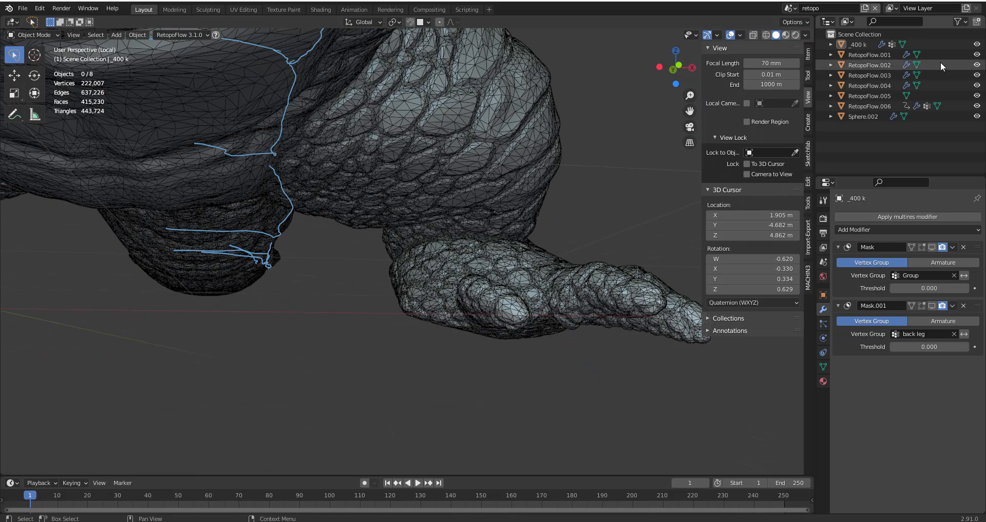
- Compare the retopology mesh with the overlapping sculpt around the back foot's ankle
key(KP_Divide)
scroll(517, 238, up, 4)
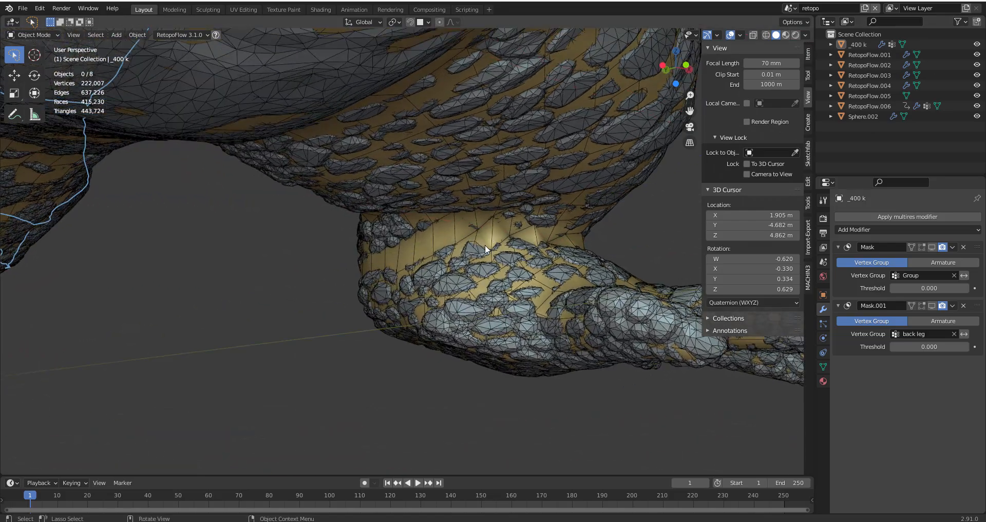
drag(366, 250, 575, 243)
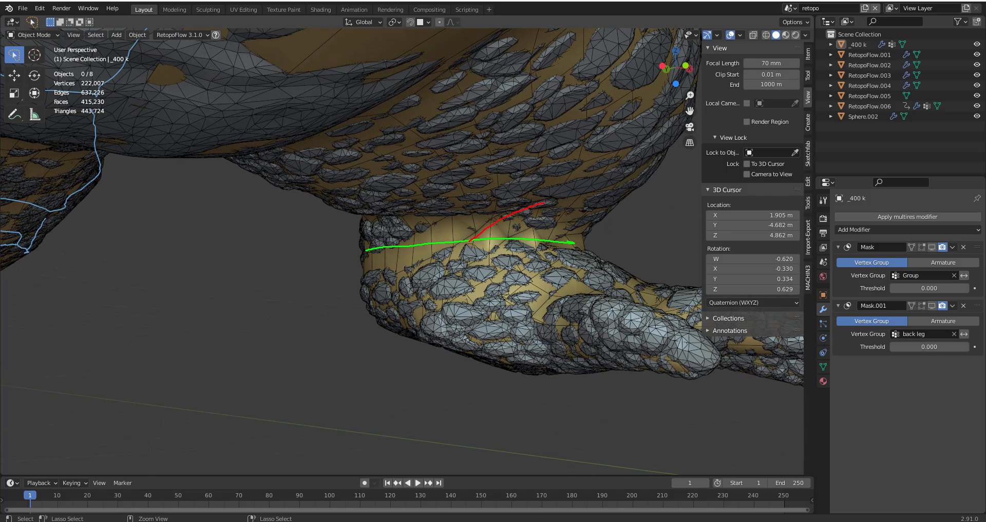
drag(432, 288, 389, 318)
drag(415, 337, 580, 225)
key(Escape)
mouse_move(508, 252)
middle_down()
mouse_move(369, 287)
mouse_move(364, 266)
mouse_move(389, 247)
mouse_move(444, 248)
mouse_move(451, 286)
middle_up()
- Annotate a line all the way around the sculpt's back ankle crease on the ankle annotation layer
click(396, 244)
key(KP_Divide)
key(alt+a)
scroll(402, 249, down, 4)
middle_drag(545, 275, 701, 239)
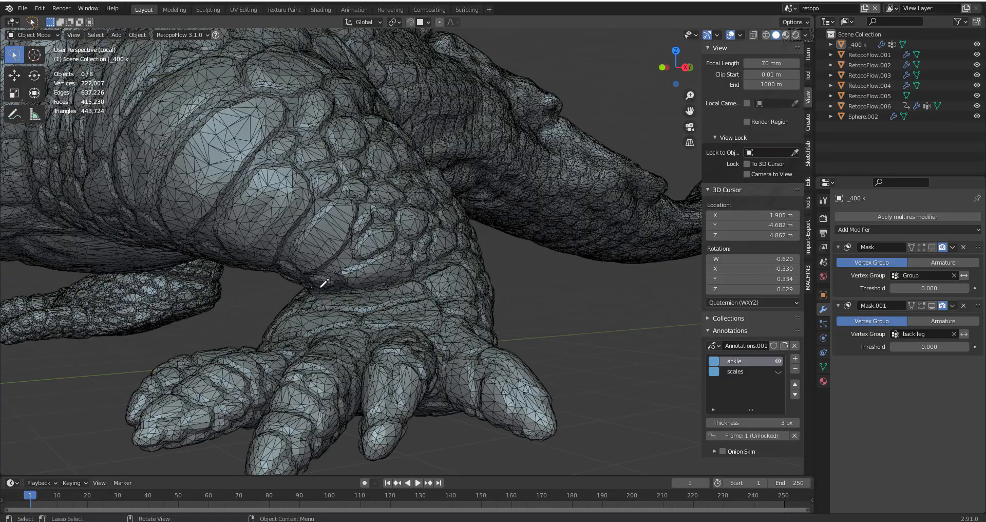
drag(315, 288, 414, 272)
middle_drag(448, 263, 366, 282)
mouse_move(366, 282)
mouse_down()
mouse_move(426, 272)
mouse_move(514, 307)
mouse_up()
mouse_move(548, 311)
middle_down()
mouse_move(437, 282)
mouse_move(399, 313)
mouse_move(378, 311)
middle_up()
drag(324, 310, 469, 291)
middle_drag(472, 293, 393, 291)
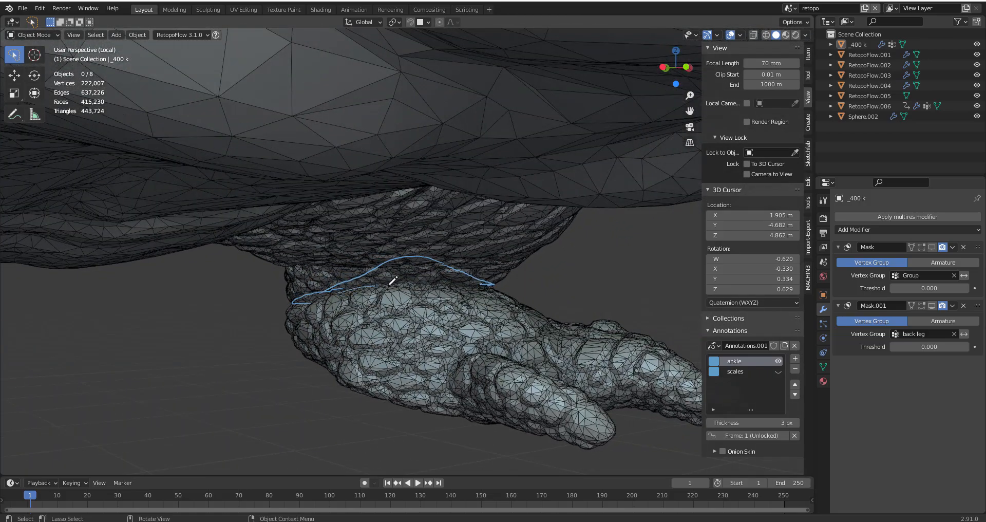
middle_drag(486, 287, 402, 294)
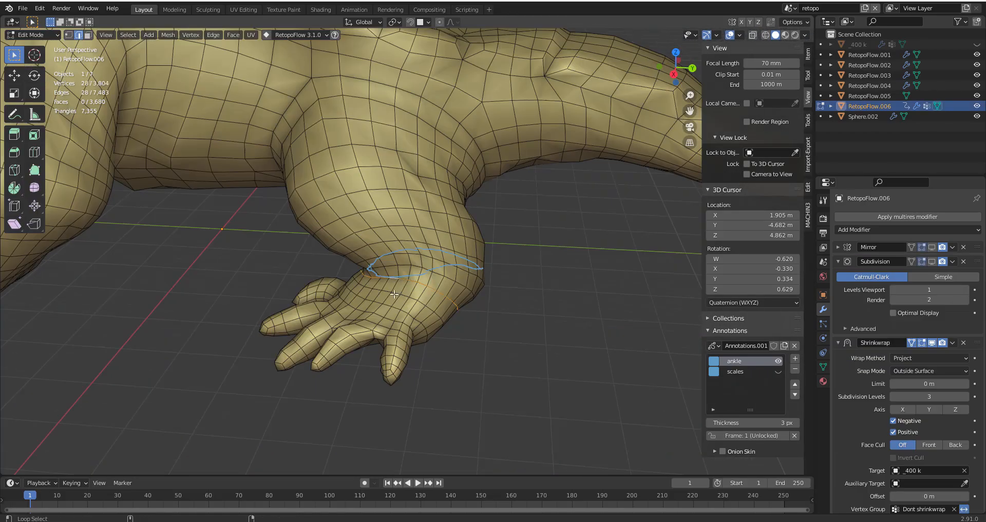
- Select two neighbouring edge loops just below the annotated ankle line and dissolve them
alt+shift+click(394, 294)
middle_drag(395, 294, 424, 301)
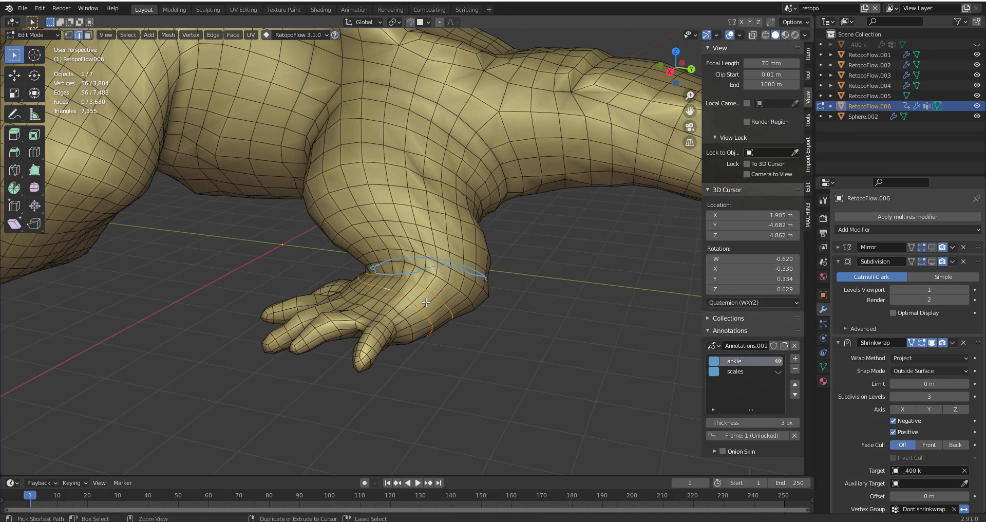
key(ctrl+x)
key(Tab)
key(Tab)
- Select three edge loops around the lower leg at and above the annotated ankle line and dissolve them
alt+shift+click(426, 257)
alt+shift+click(426, 242)
alt+shift+click(427, 231)
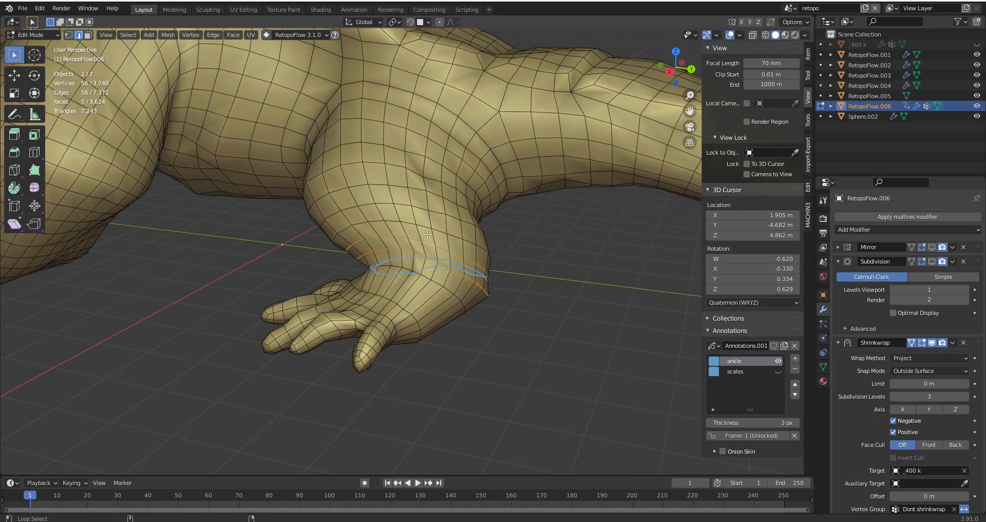
key(alt+a)
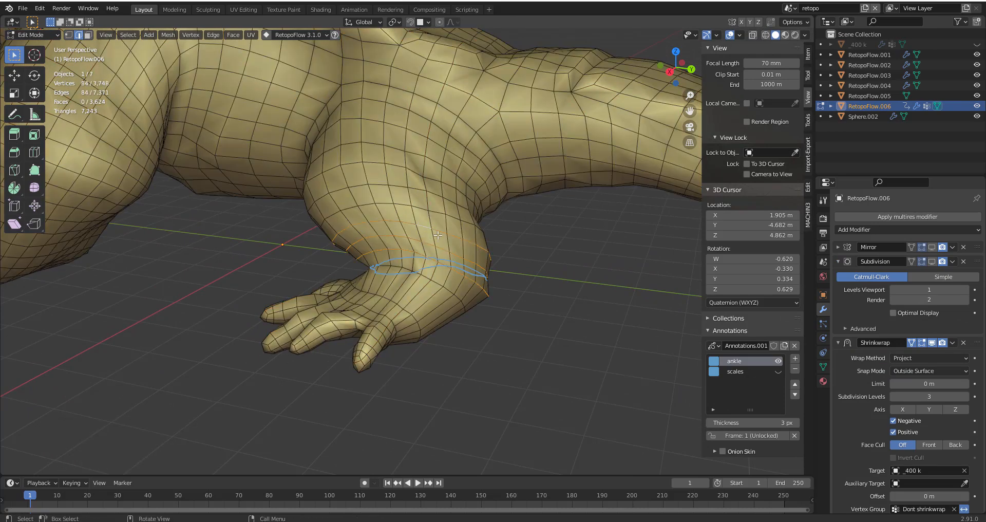
key(ctrl+x)
- Clear the selection, collapse the modifiers, and turn off the Shrinkwrap modifier's viewport display
middle_drag(433, 294, 444, 287)
key(a)
key(alt+a)
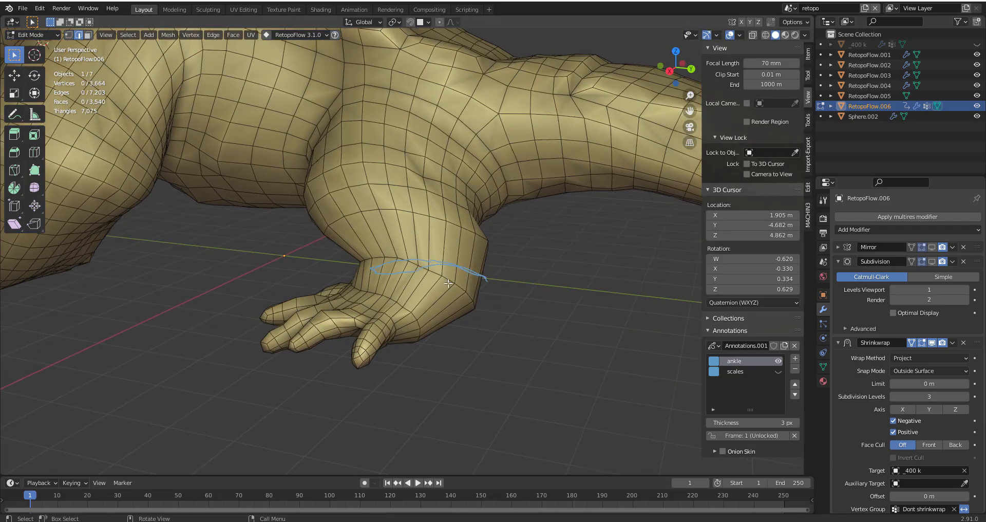
key(a)
key(alt+a)
scroll(446, 280, up, 1)
drag(838, 262, 839, 310)
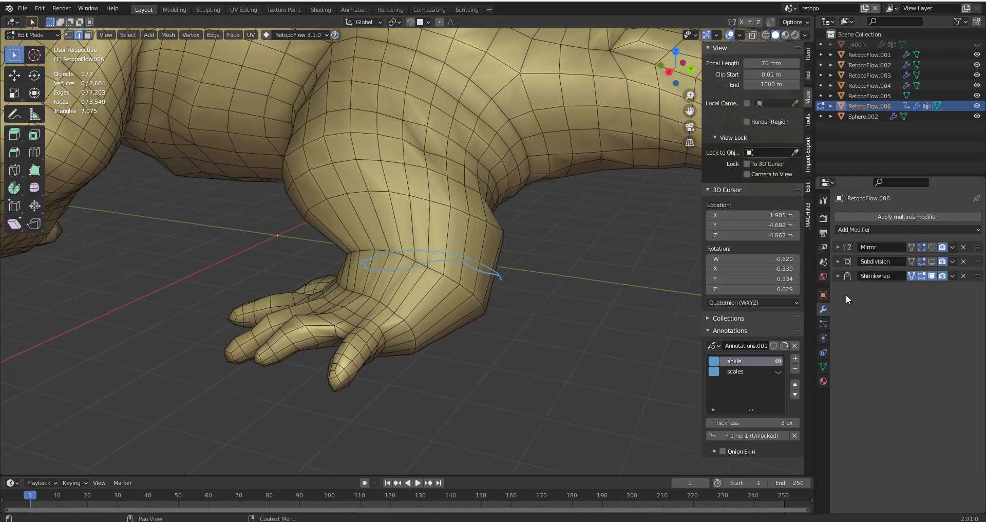
click(931, 276)
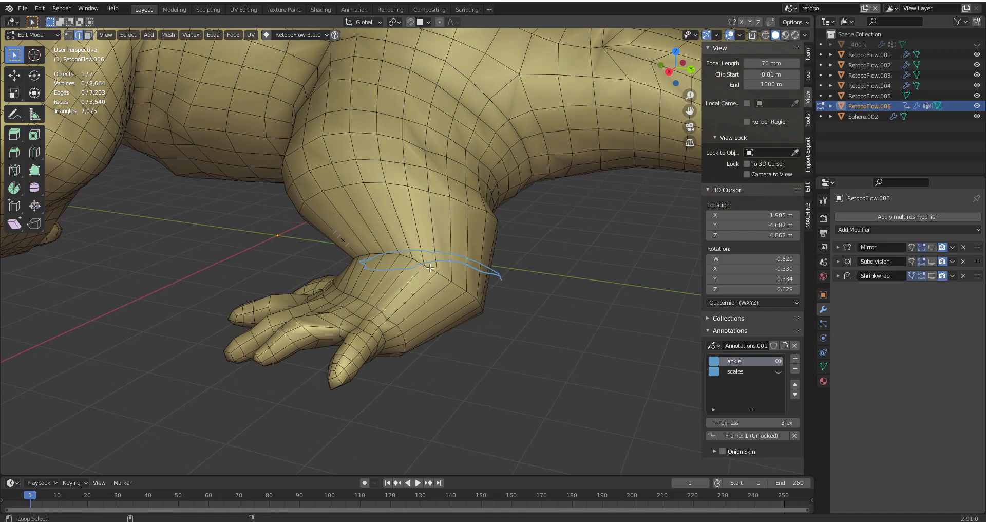
- Select the remaining edge loop around the back ankle and flatten it with LoopTools using the best-fit plane
mouse_move(427, 275)
middle_down()
mouse_move(551, 264)
mouse_move(337, 254)
mouse_move(406, 255)
mouse_move(441, 274)
middle_up()
shift+middle_drag(512, 315, 532, 311)
middle_drag(452, 290, 454, 292)
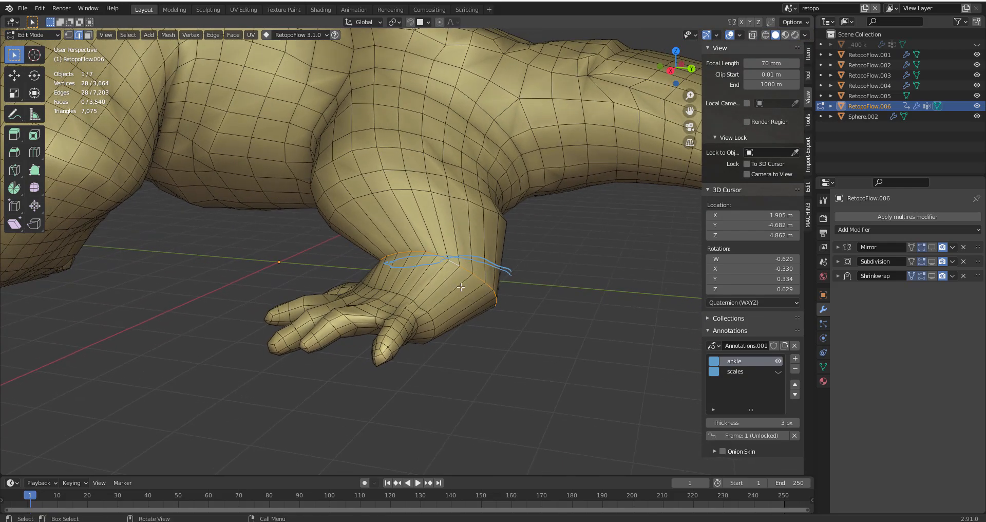
right_click(461, 288)
mouse_move(445, 208)
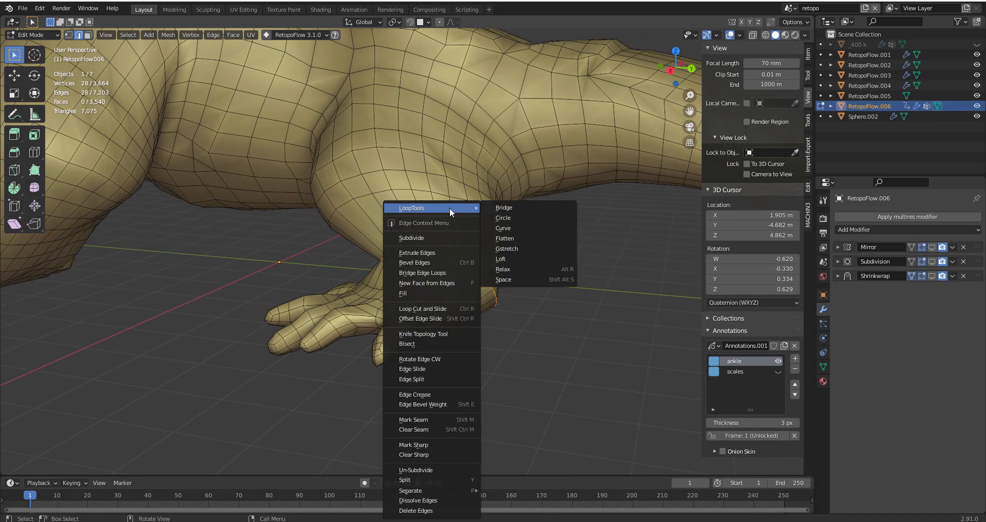
click(527, 238)
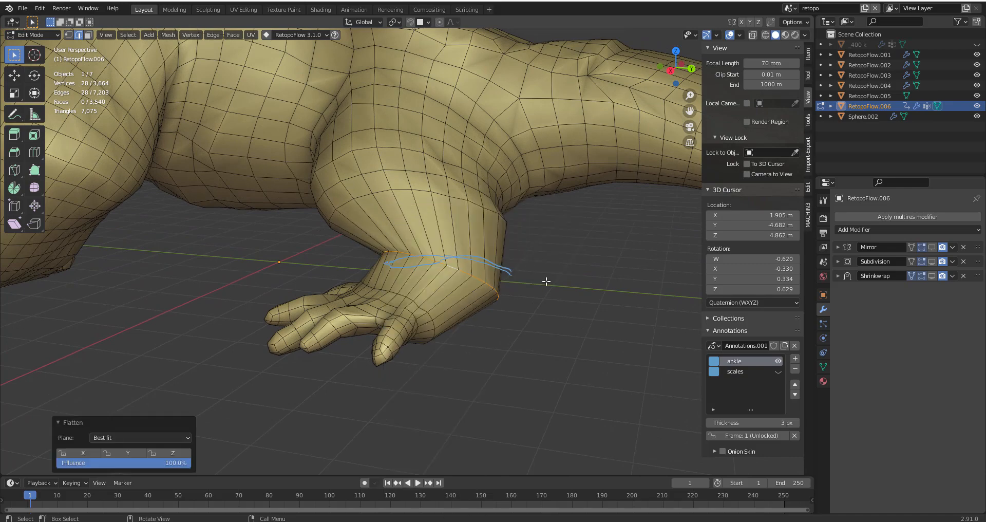
- Rotate and move the flattened ankle loop to line up with the annotated ankle line
middle_drag(546, 280, 520, 301)
key(r)
click(534, 267)
middle_drag(534, 268, 542, 296)
key(g)
click(529, 267)
- Refine the ankle loop's position, scale it along Y to fit the annotation, and return to Object Mode
key(g)
click(572, 292)
key(s)
key(y)
click(555, 273)
key(Tab)
key(alt+a)
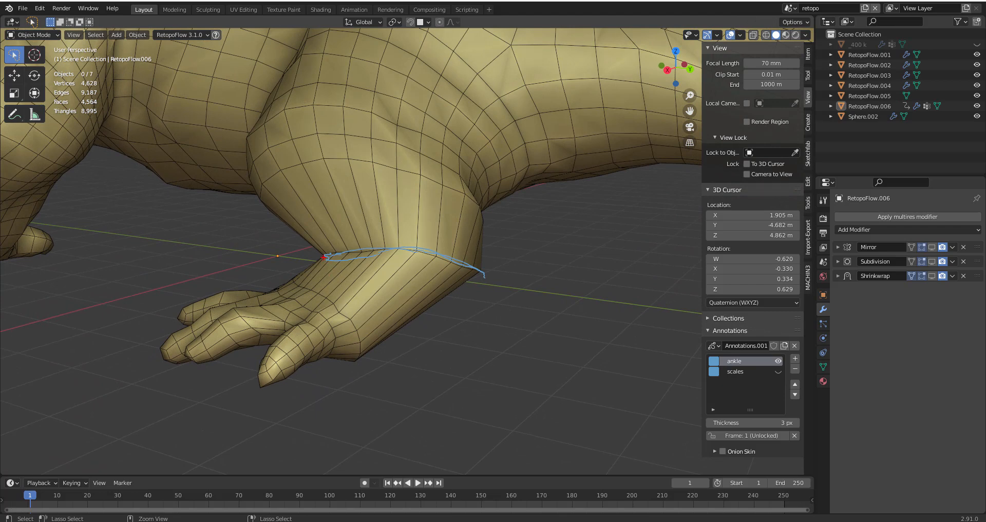
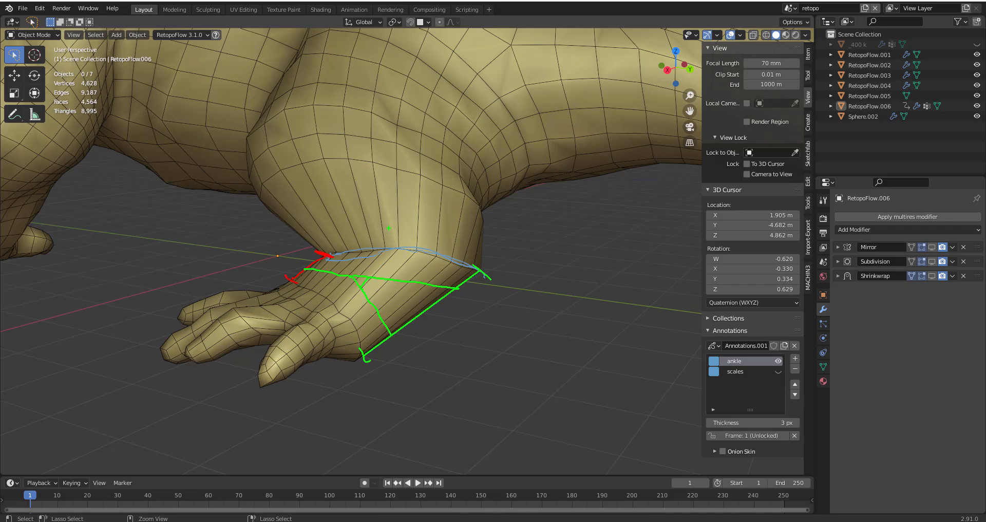
- Select the retopology mesh and examine the face proportions around and above the ankle loop
key(Escape)
mouse_move(430, 207)
middle_down()
mouse_move(463, 238)
mouse_move(438, 248)
mouse_move(438, 236)
middle_up()
click(392, 179)
drag(377, 152, 404, 190)
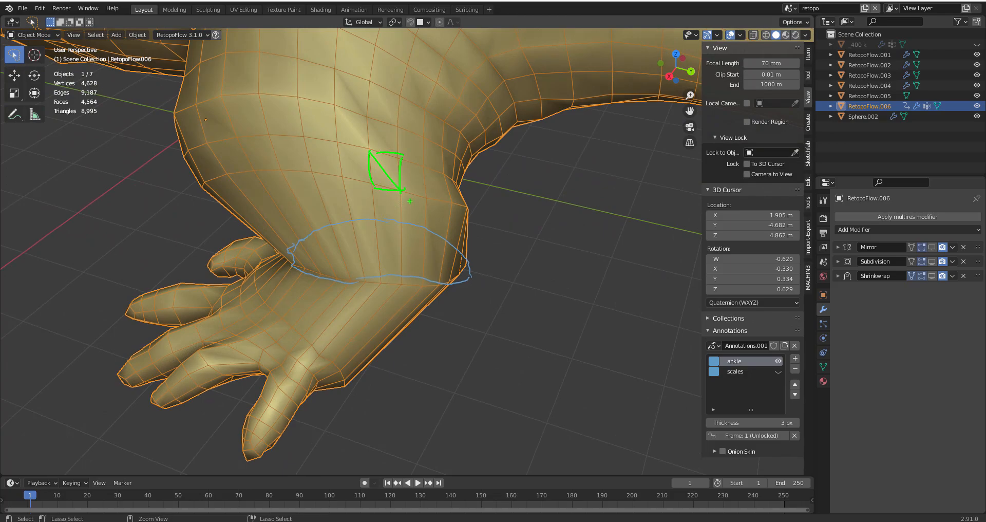
- Preview the Subdivision modifier on the retopology mesh in the viewport to examine the surface around the ankle, and hide it again
middle_drag(399, 248, 371, 246)
key(alt+a)
click(396, 262)
key(alt+a)
key(Tab)
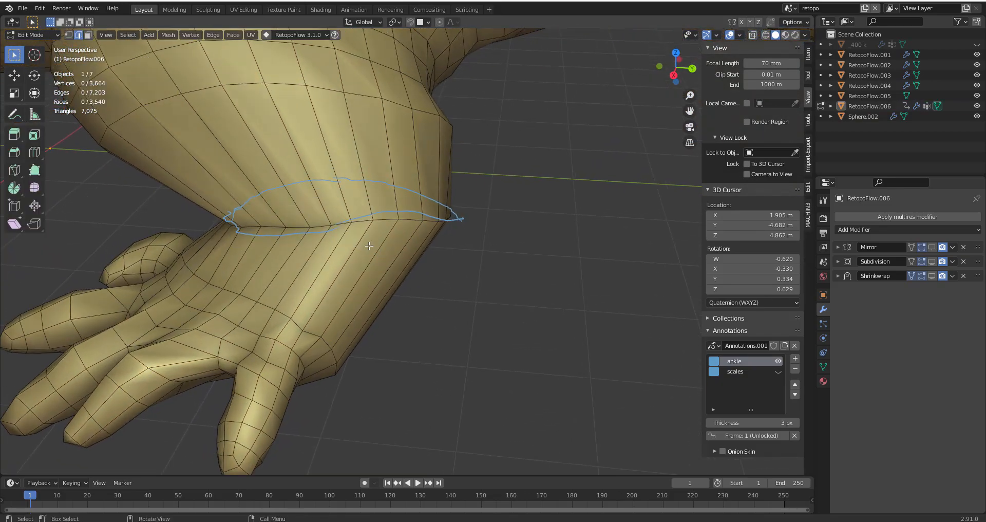
key(a)
key(k)
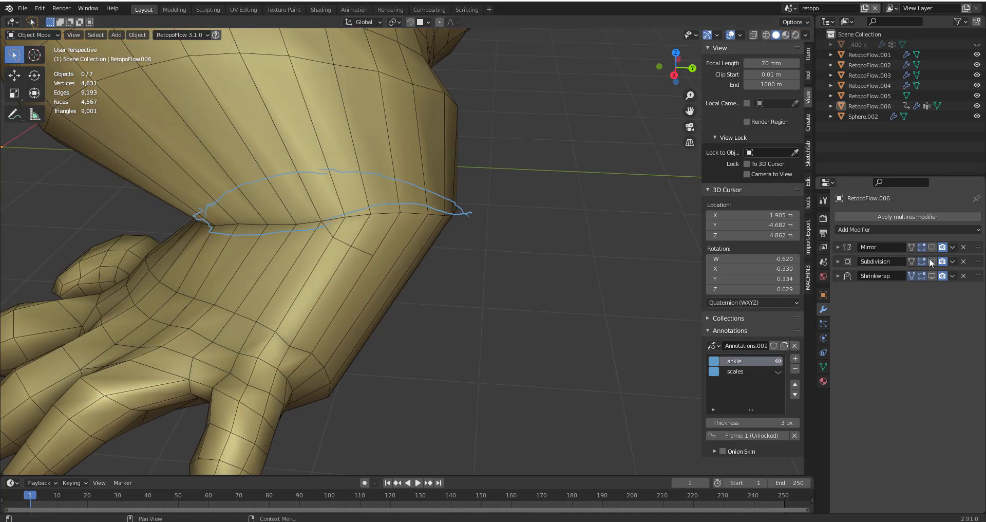
click(932, 261)
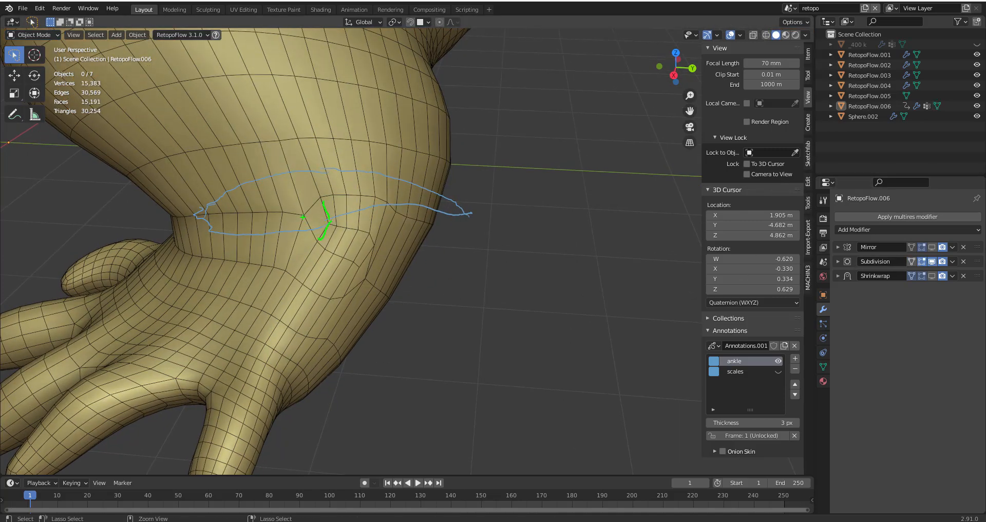
middle_drag(462, 263, 441, 248)
click(931, 261)
- Add a loop cut around the back foot just below the ankle line and slide it toward the ankle
key(Tab)
middle_drag(442, 308, 362, 266)
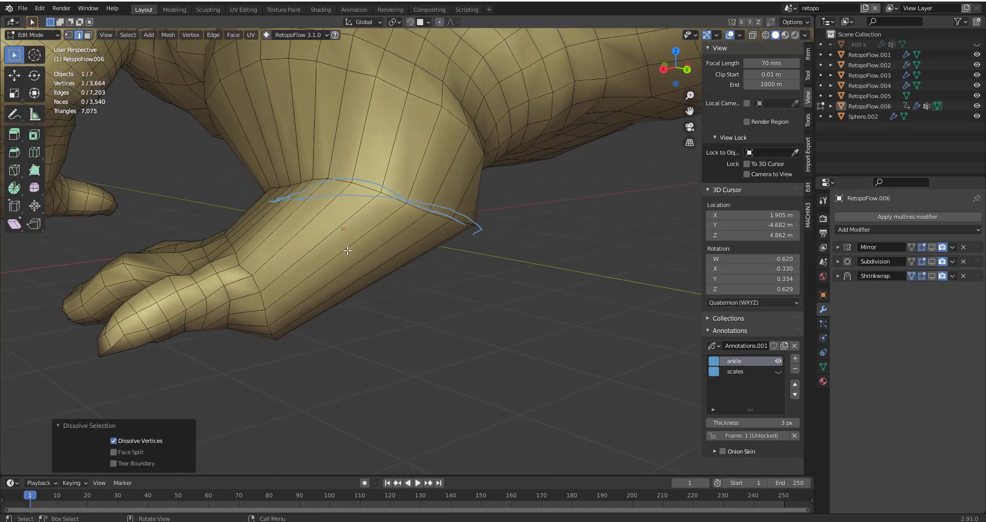
key(alt+a)
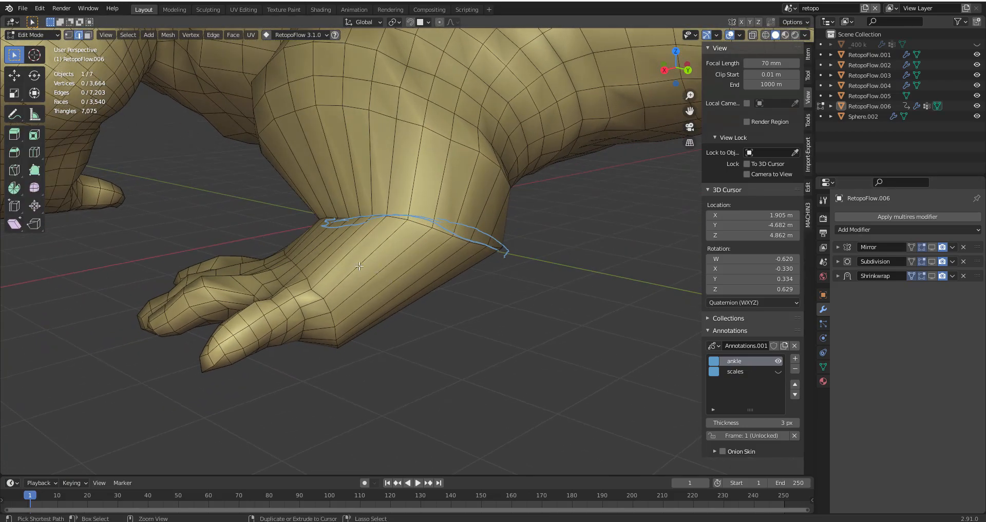
key(ctrl+r)
click(364, 265)
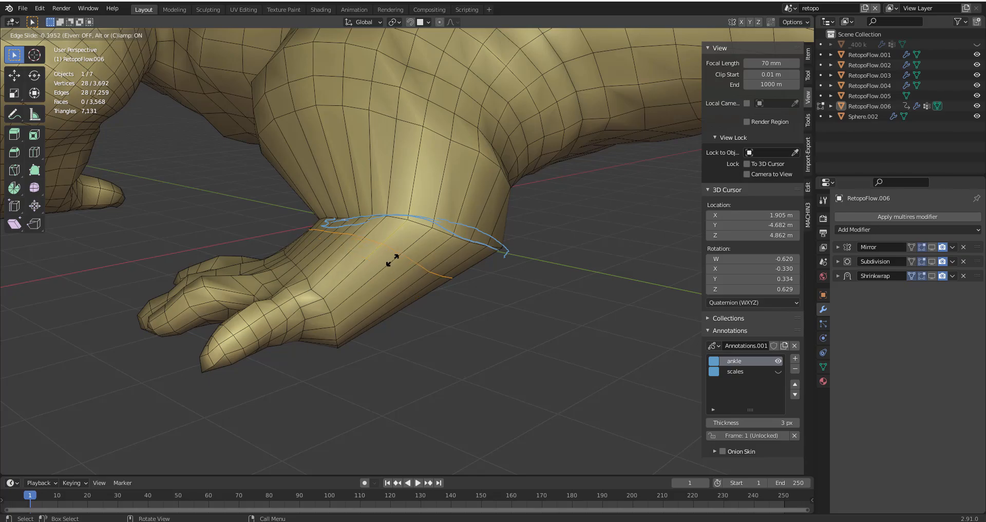
click(390, 260)
- Add two more loop cuts around the foot between the ankle loop and the base of the toes
key(ctrl+r)
click(381, 276)
click(377, 280)
mouse_move(380, 282)
middle_down()
mouse_move(469, 303)
mouse_move(482, 298)
mouse_move(391, 282)
middle_up()
key(ctrl+r)
click(399, 280)
click(398, 280)
key(alt+a)
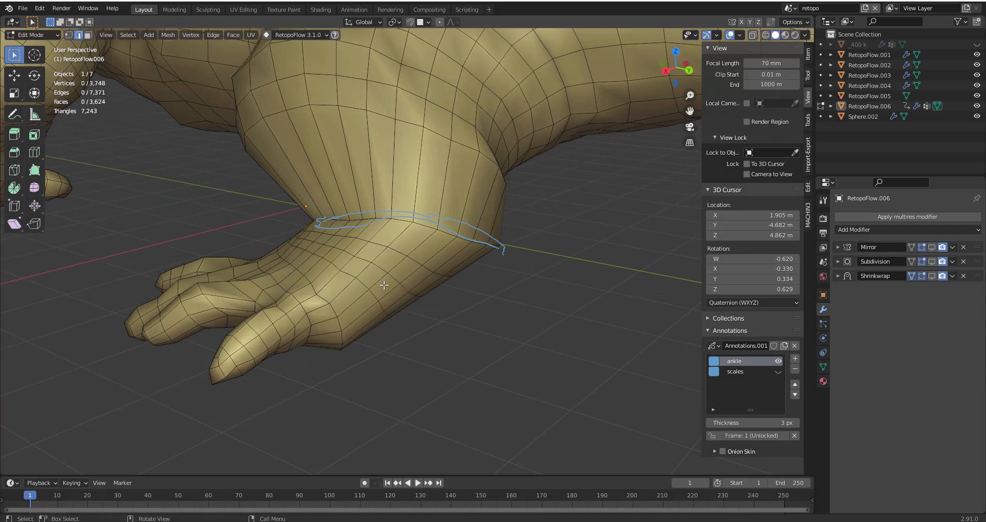
- Edge-slide the lower new loop toward the toes and the upper one closer to the ankle line to space them
key(g)
key(g)
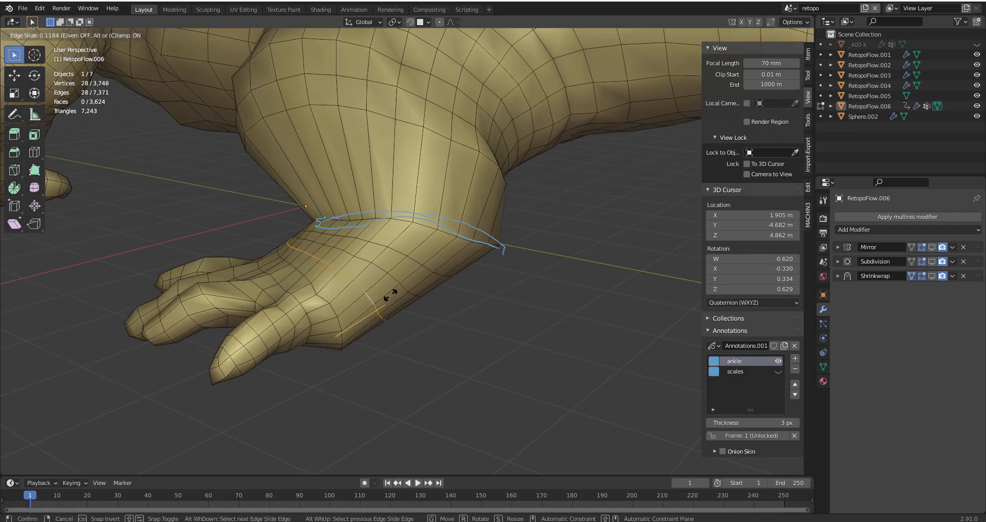
click(388, 297)
key(alt+a)
key(g)
key(g)
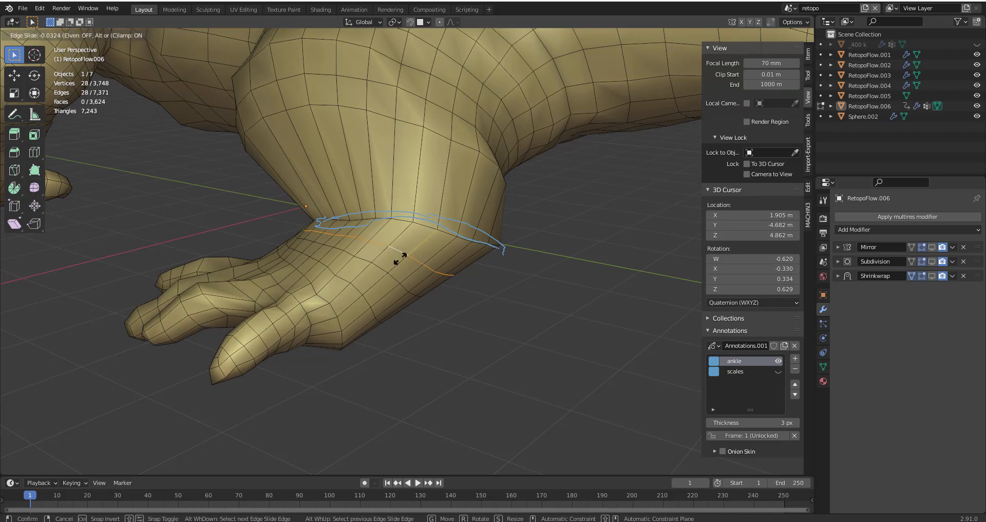
click(404, 256)
key(alt+a)
- Select a partial edge path across the foot below the ankle and bevel it with one segment, about 0.1 m wide
mouse_move(362, 275)
middle_down()
mouse_move(385, 270)
mouse_move(445, 291)
mouse_move(365, 272)
mouse_move(368, 253)
mouse_move(401, 281)
mouse_move(365, 257)
middle_up()
middle_drag(416, 287, 354, 321)
ctrl+click(487, 268)
ctrl+click(522, 259)
middle_drag(522, 259, 505, 311)
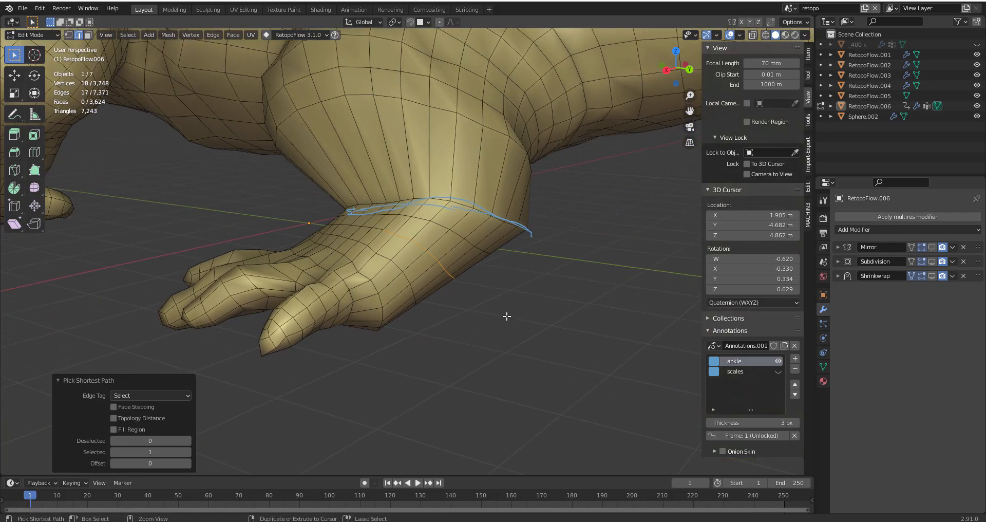
key(ctrl+b)
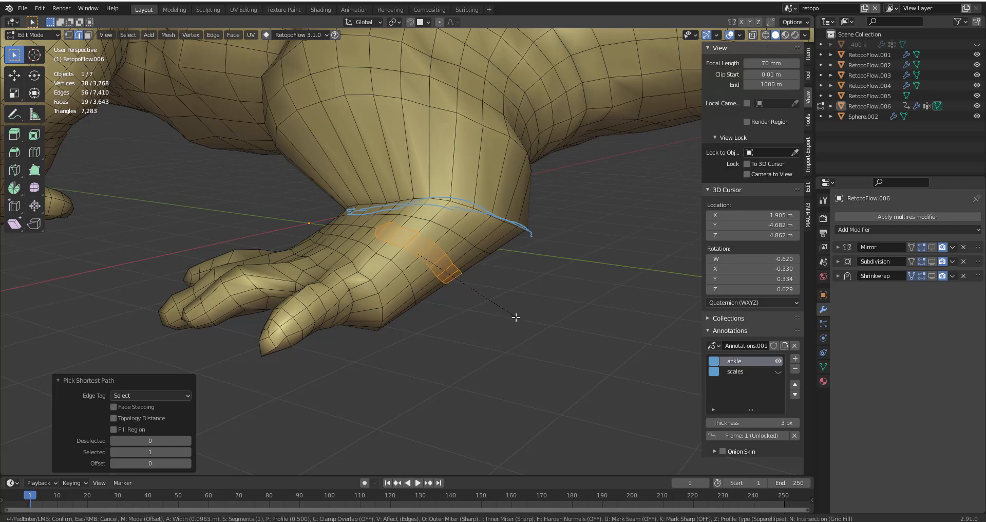
click(515, 319)
key(alt+a)
middle_drag(516, 320, 544, 349)
scroll(529, 290, up, 3)
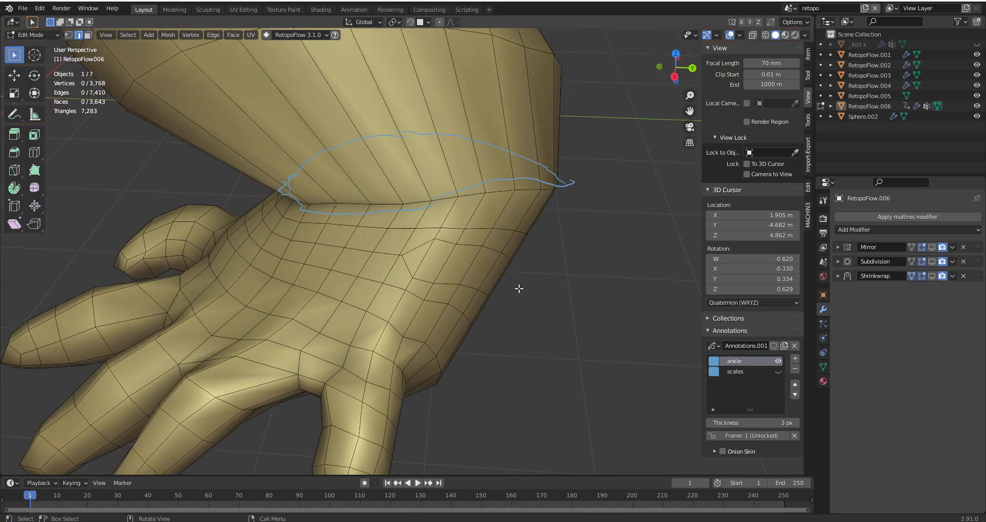
- Move the vertices at the end of the bevel on the foot, including along Y, to even out the surrounding faces
key(1)
middle_drag(529, 290, 536, 281)
click(404, 251)
key(g)
click(414, 252)
middle_drag(422, 256, 430, 258)
shift+click(404, 250)
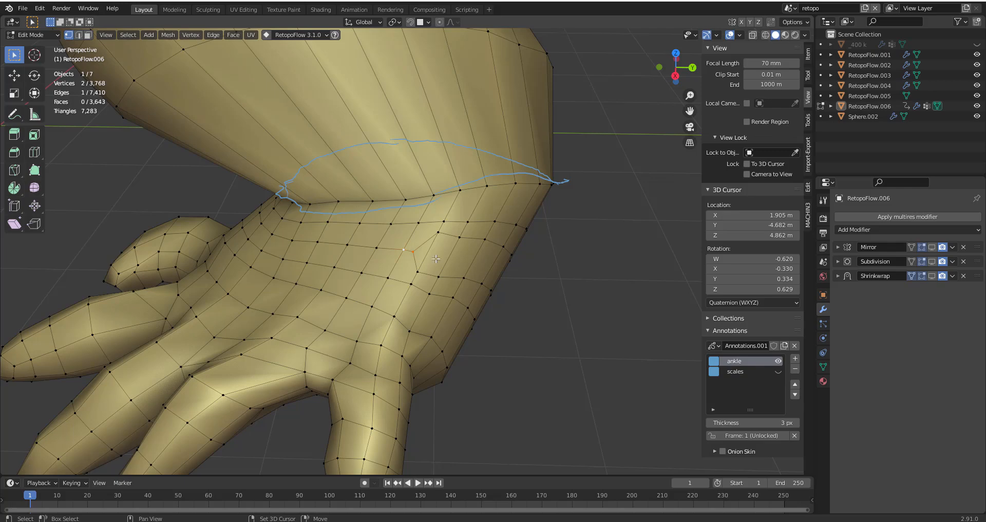
key(g)
key(y)
click(434, 266)
key(alt+a)
middle_drag(437, 267, 365, 260)
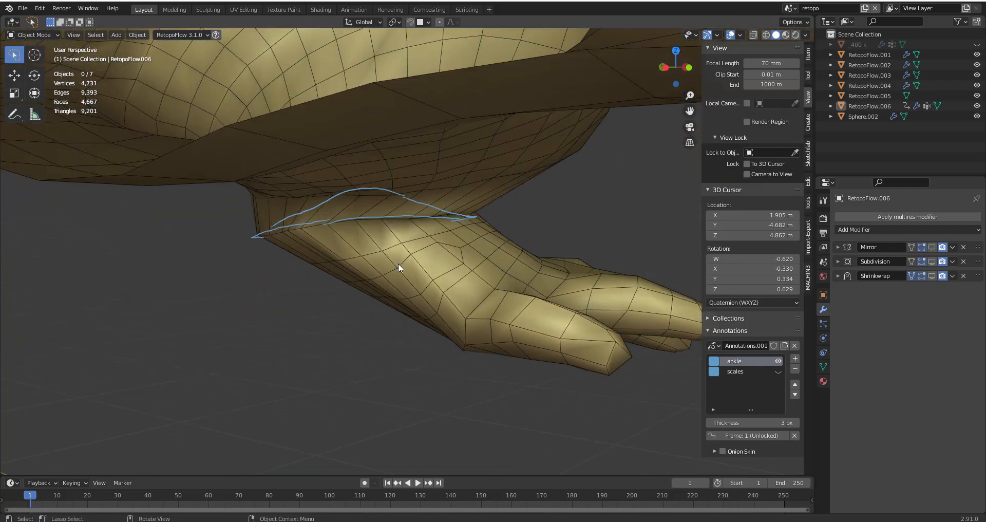
- Show the retopology mesh's Shrinkwrap modifier in the viewport and apply a duplicate of it to snap the mesh to the sculpt
key(a)
click(460, 247)
key(Tab)
mouse_move(472, 265)
middle_down()
mouse_move(463, 282)
mouse_move(440, 261)
mouse_move(455, 204)
mouse_move(480, 279)
mouse_move(473, 269)
mouse_move(491, 214)
middle_up()
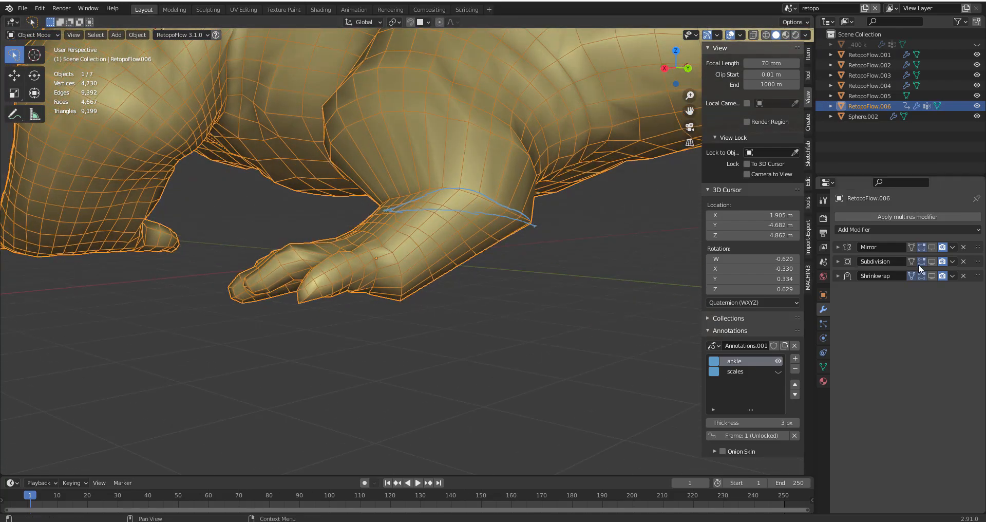
click(932, 276)
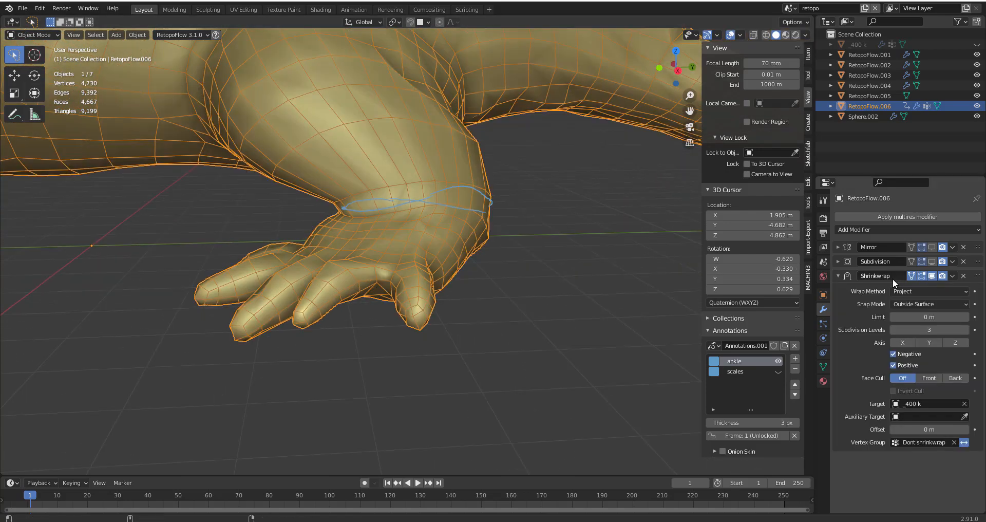
key(shift+d)
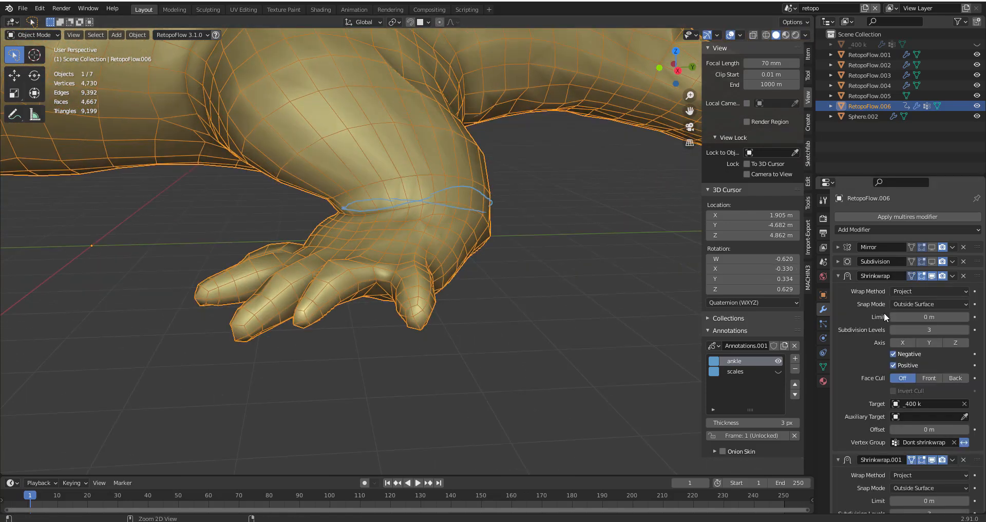
key(ctrl+a)
mouse_move(521, 291)
middle_down()
mouse_move(448, 291)
mouse_move(489, 308)
mouse_move(459, 300)
mouse_move(563, 302)
mouse_move(482, 303)
mouse_move(461, 288)
mouse_move(472, 278)
mouse_move(528, 276)
middle_up()
- Select the edge loop around the leg just above the annotated ankle line and move it slightly
key(alt+a)
click(471, 277)
key(Tab)
key(Tab)
middle_drag(436, 265, 424, 264)
click(538, 314)
middle_drag(545, 311, 536, 286)
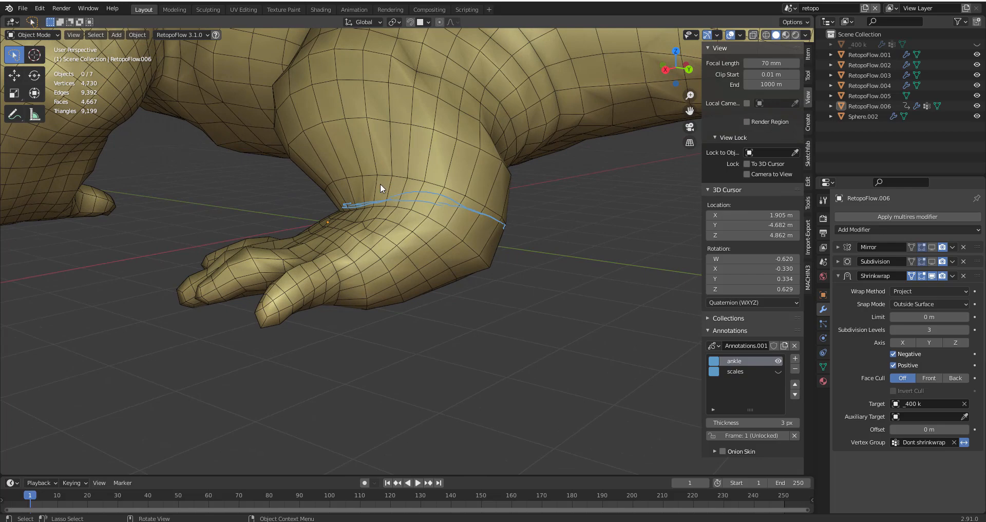
mouse_move(482, 210)
middle_down()
mouse_move(458, 245)
mouse_move(476, 214)
middle_up()
click(458, 245)
key(Tab)
key(Tab)
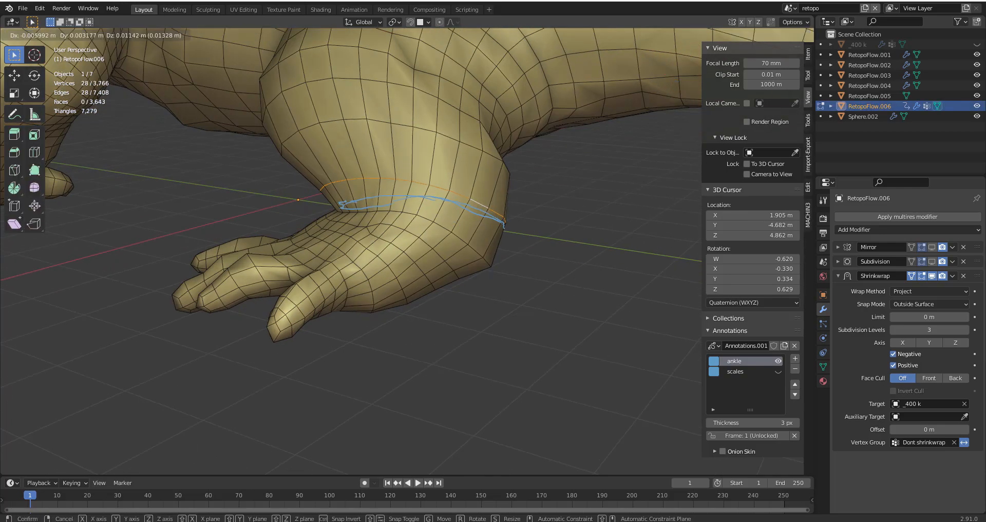
middle_drag(490, 257, 431, 230)
- Switch to Sculpt Mode with the Grab brush at a 130 px radius and hide the Shrinkwrap modifier in the viewport
key(ctrl+Tab)
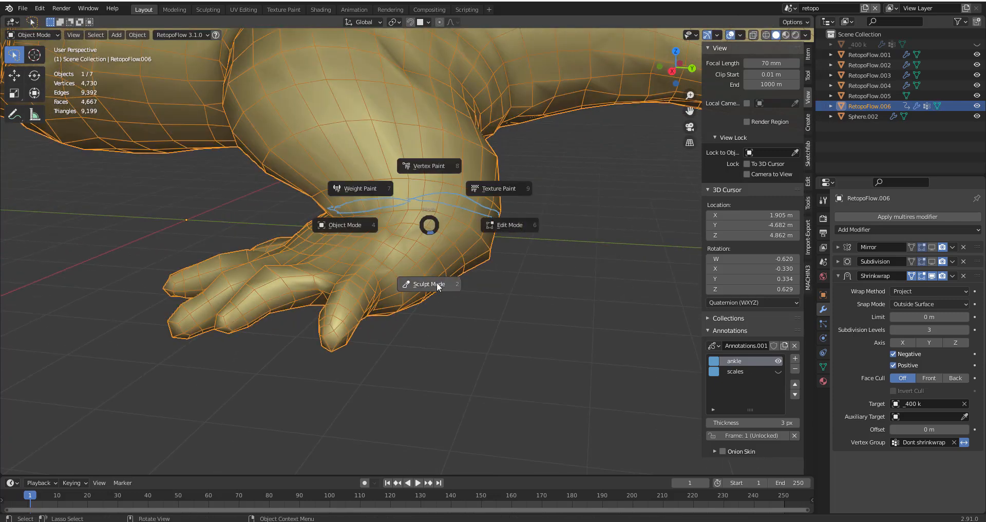
click(430, 283)
key(f)
click(493, 198)
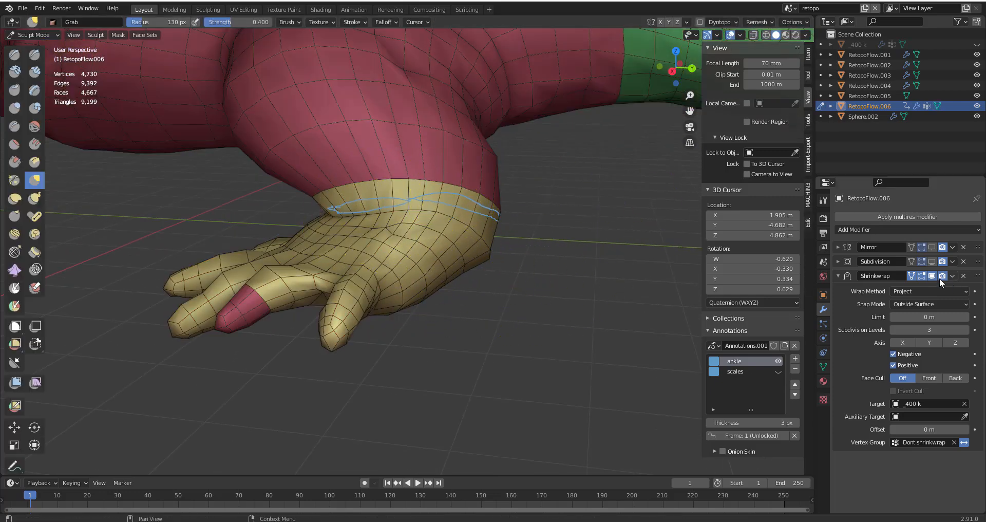
click(932, 276)
- Grab the ankle loop into line with the annotation around the leg, adjusting the brush radius to about 87 px
middle_drag(345, 204, 370, 196)
key(f)
click(317, 206)
drag(388, 200, 411, 196)
mouse_move(411, 195)
middle_down()
mouse_move(349, 234)
mouse_move(337, 226)
middle_up()
drag(336, 226, 354, 221)
key(f)
click(360, 208)
mouse_move(397, 224)
middle_down()
mouse_move(418, 213)
mouse_move(539, 243)
mouse_move(374, 209)
mouse_move(357, 250)
mouse_move(522, 187)
mouse_move(531, 212)
mouse_move(551, 219)
mouse_move(540, 225)
middle_up()
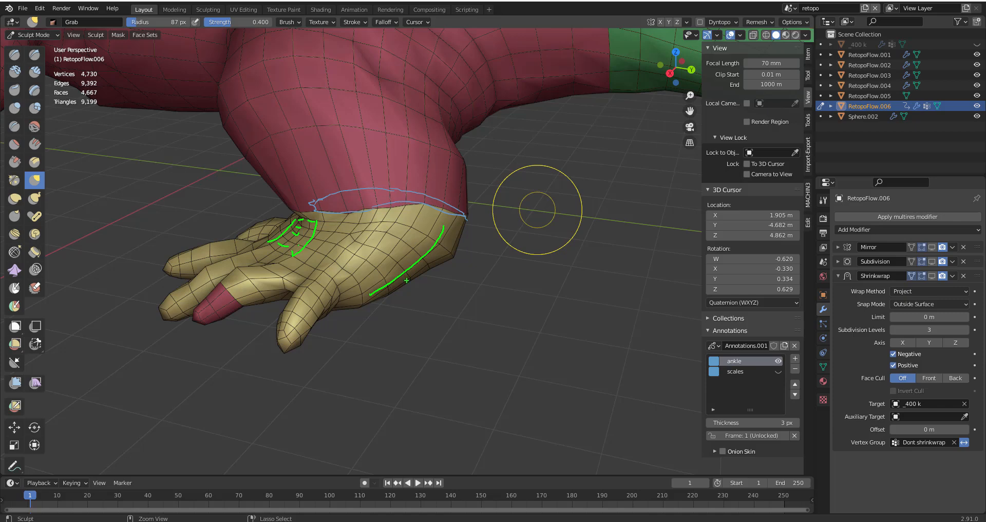
key(Escape)
middle_drag(440, 299, 406, 262)
- Add a loop cut around the foot just below the annotated ankle line in Edit Mode and return to Object Mode
key(ctrl+Tab)
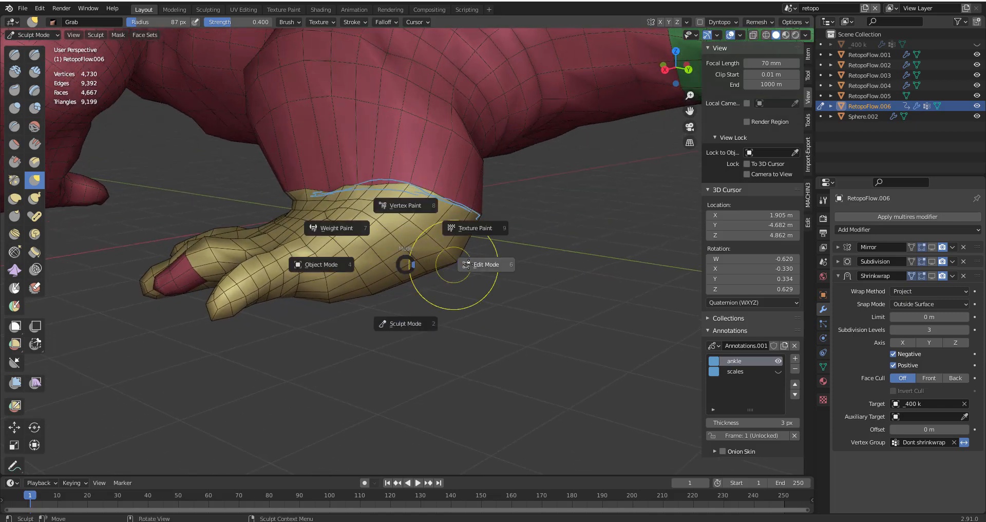
click(462, 265)
key(ctrl+r)
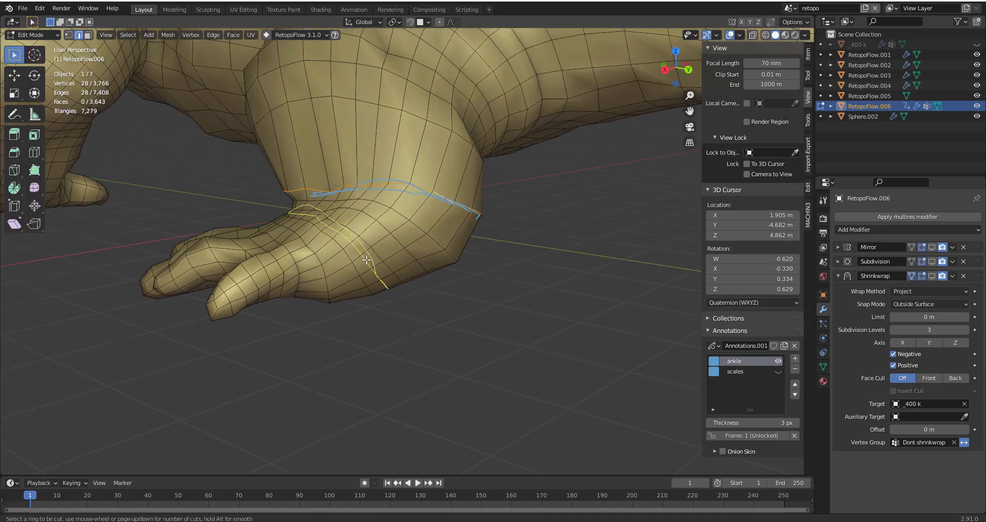
click(427, 214)
click(427, 216)
key(Tab)
mouse_move(423, 237)
middle_down()
mouse_move(371, 236)
mouse_move(446, 251)
mouse_move(420, 229)
middle_up()
key(alt+a)
- Return to Sculpt Mode and relax the edge flow over the heel and foot with the Slide Relax brush
click(424, 243)
key(ctrl+Tab)
click(411, 261)
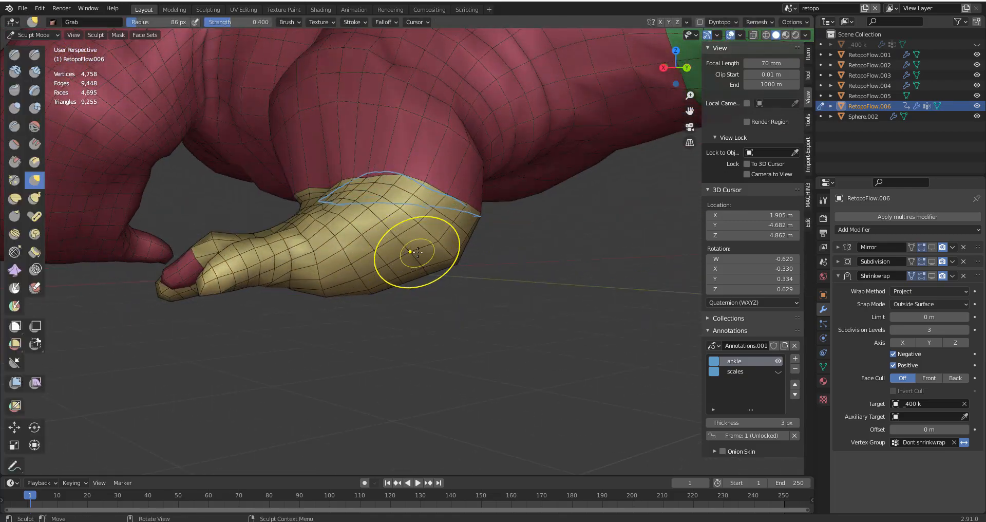
click(14, 252)
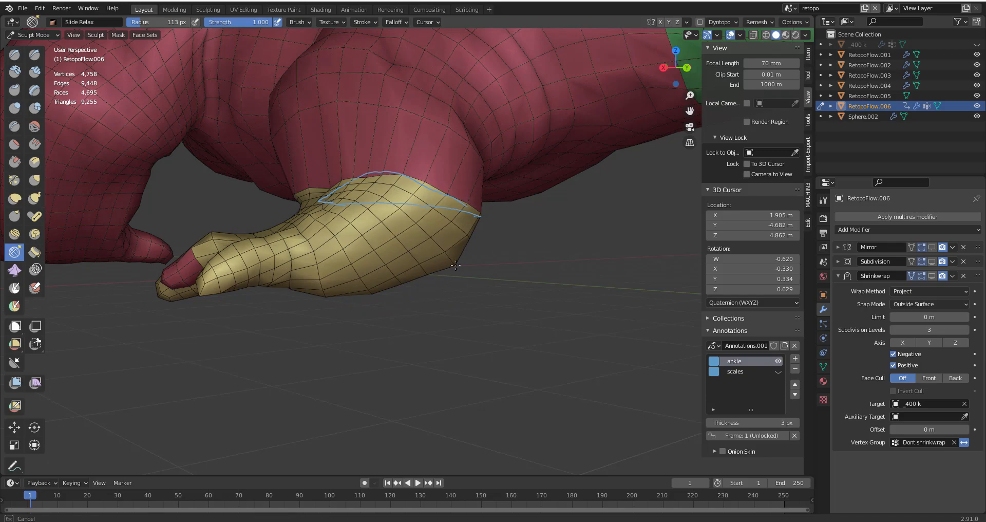
drag(390, 230, 390, 236)
middle_drag(453, 242, 339, 246)
middle_drag(483, 247, 406, 247)
middle_drag(570, 246, 520, 249)
- Set the Slide Relax brush radius to 68 px and smooth the edge flow on the underside of the heel
key(f)
click(497, 248)
drag(506, 239, 511, 233)
middle_drag(510, 233, 520, 257)
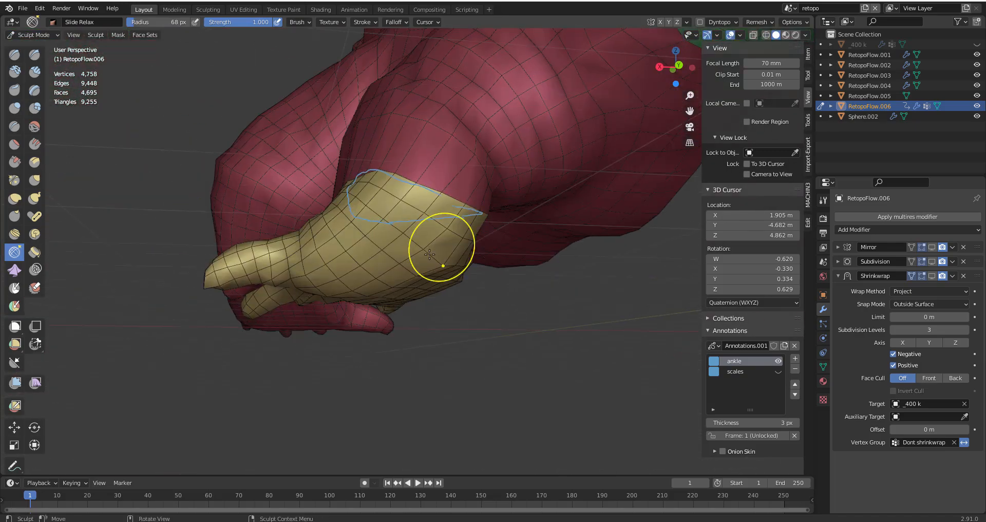
middle_drag(360, 265, 425, 274)
- Leave Sculpt Mode and add two loop cuts around the lower leg just above the ankle line
key(ctrl+Tab)
click(375, 276)
key(alt+a)
scroll(401, 231, up, 1)
click(452, 222)
mouse_move(465, 235)
middle_down()
mouse_move(476, 245)
mouse_move(455, 227)
middle_up()
key(Escape)
key(Tab)
key(ctrl+r)
drag(438, 198, 432, 203)
middle_drag(400, 216, 471, 187)
key(alt+a)
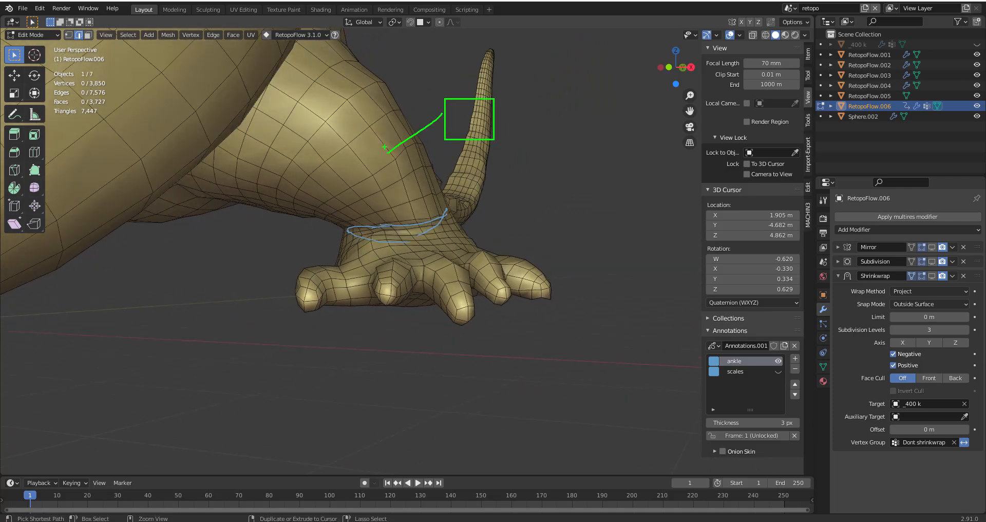
- Switch back to Sculpt Mode and relax the lower leg above the ankle with Slide Relax at a 104 px radius
mouse_move(334, 221)
middle_down()
mouse_move(375, 216)
mouse_move(411, 179)
mouse_move(291, 140)
middle_up()
middle_drag(326, 207, 373, 187)
key(a)
key(alt+a)
click(373, 185)
key(ctrl+Tab)
key(Tab)
key(ctrl+Tab)
click(366, 231)
middle_drag(365, 231, 348, 233)
key(f)
click(438, 176)
middle_drag(348, 174, 383, 178)
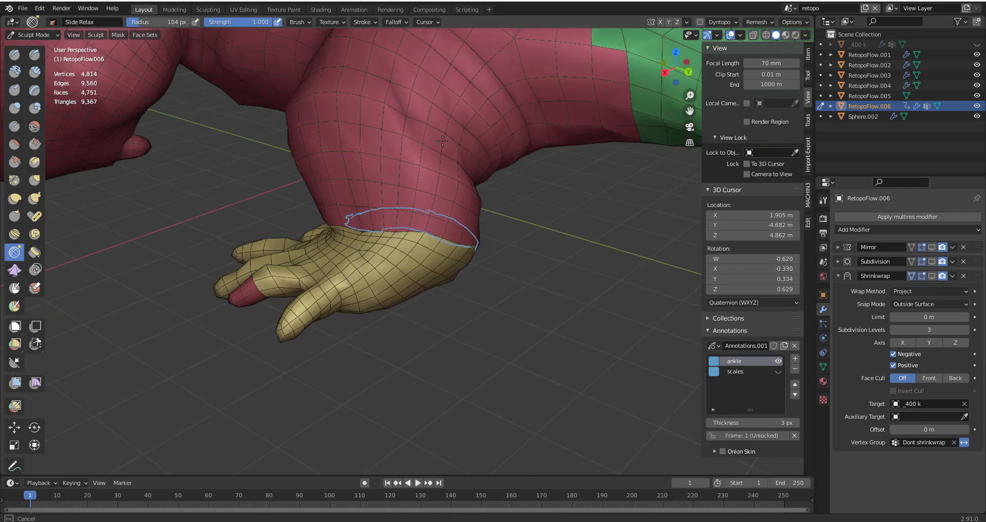
- Relax the remaining sides of the lower leg with Slide Relax, using brush radii of 78 px and 99 px
mouse_move(456, 203)
middle_down()
mouse_move(426, 173)
mouse_move(380, 156)
middle_up()
key(f)
click(468, 159)
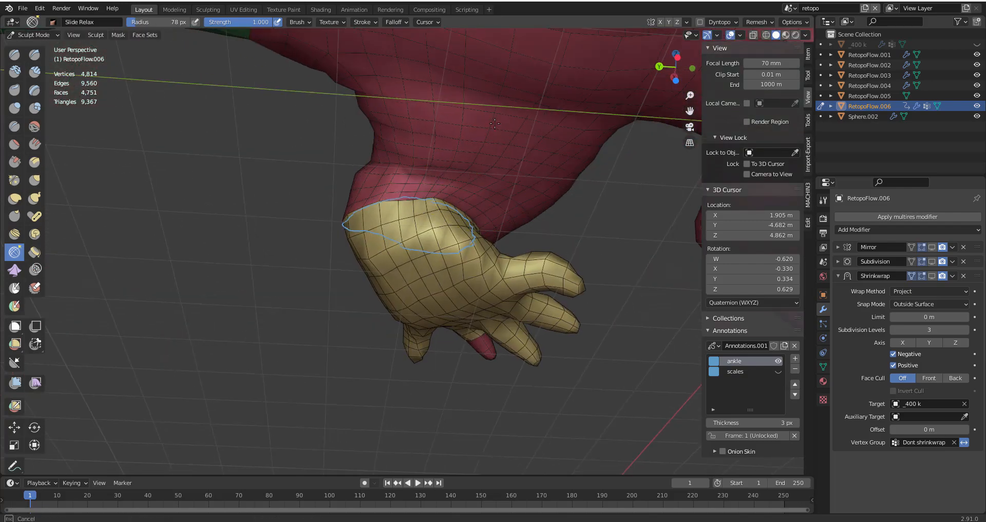
middle_drag(449, 132, 490, 171)
key(f)
click(536, 145)
middle_drag(536, 145, 385, 106)
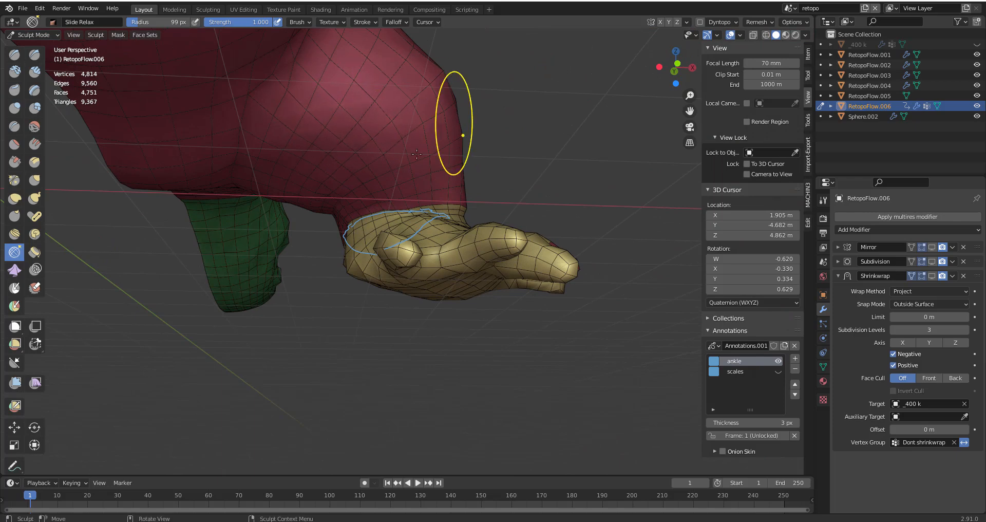
middle_drag(444, 135, 329, 165)
- Leave Sculpt Mode and bevel the edge loop around the lower leg just above the ankle line
key(Tab)
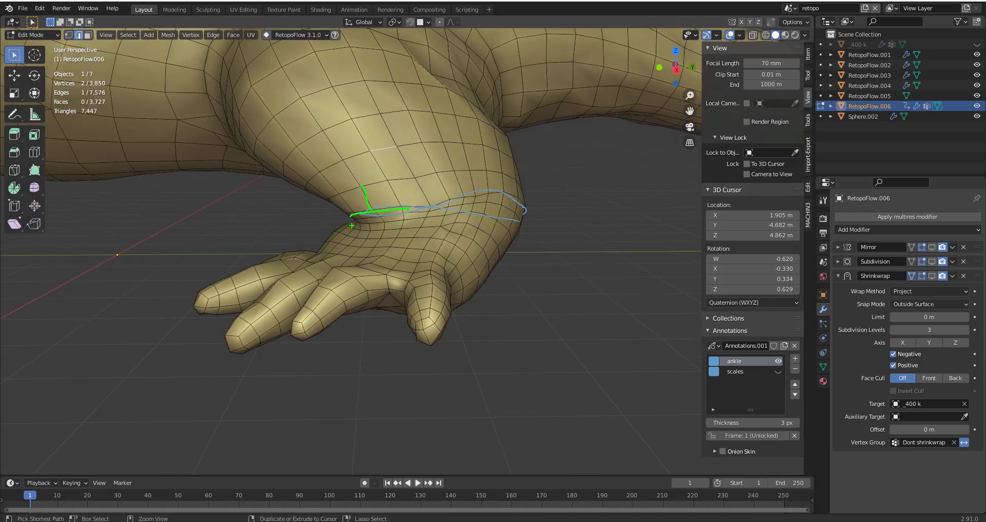
mouse_move(462, 243)
middle_down()
mouse_move(405, 241)
mouse_move(410, 221)
mouse_move(429, 210)
middle_up()
double_click(415, 201)
scroll(493, 229, down, 2)
middle_drag(511, 238, 522, 244)
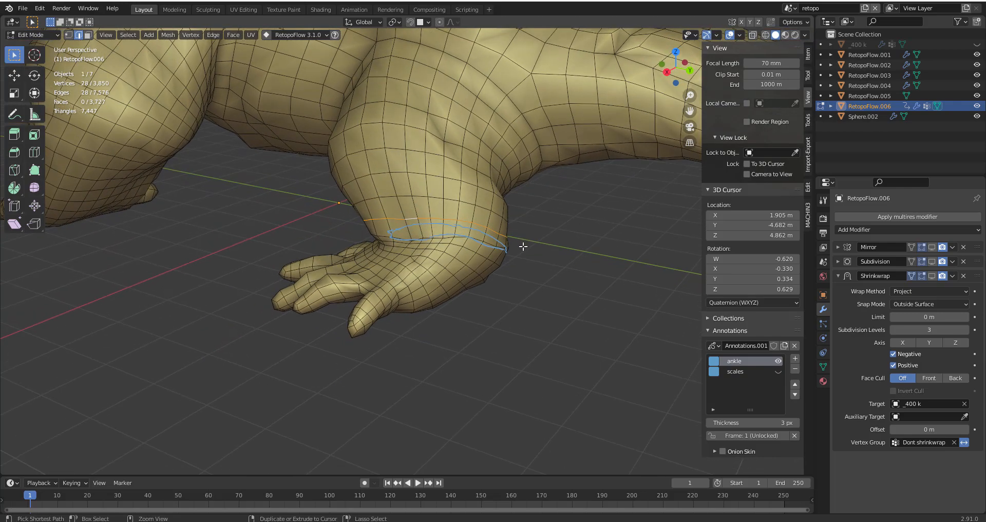
key(ctrl+b)
click(533, 247)
scroll(544, 247, down, 1)
- Switch back to Sculpt Mode and relax the new loops around the lower leg with a reduced brush radius
middle_drag(544, 247, 486, 233)
key(Tab)
click(396, 229)
key(ctrl+Tab)
scroll(375, 226, up, 1)
mouse_move(347, 229)
mouse_down()
mouse_move(331, 230)
mouse_move(445, 231)
mouse_up()
key(bracketleft)
key(bracketleft)
mouse_move(424, 213)
middle_down()
mouse_move(545, 174)
mouse_move(381, 202)
mouse_move(442, 214)
middle_up()
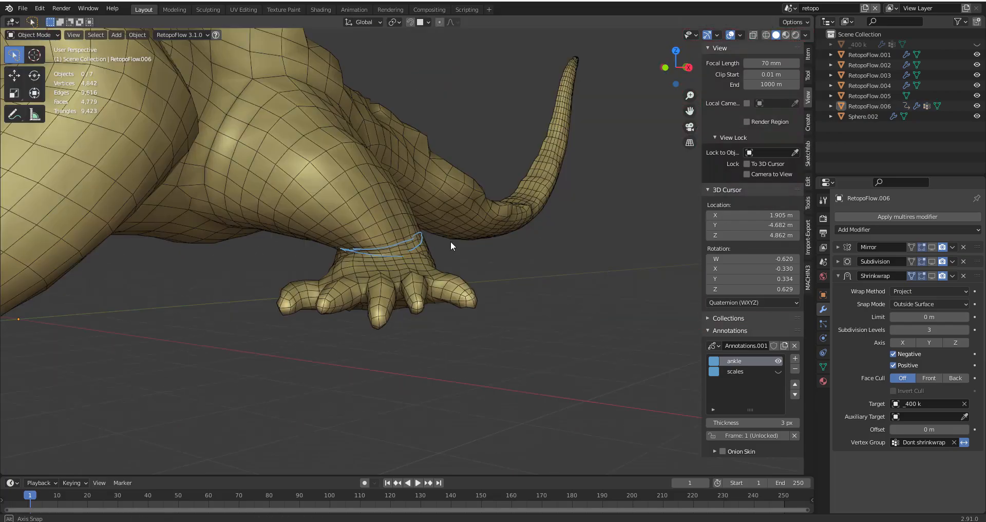
- Preview the foot and ankle with the Subdivision modifier shown in the viewport, then hide the subdivision again
mouse_move(451, 242)
middle_down()
mouse_move(504, 219)
mouse_move(522, 229)
mouse_move(370, 247)
mouse_move(414, 238)
middle_up()
middle_drag(568, 290, 387, 243)
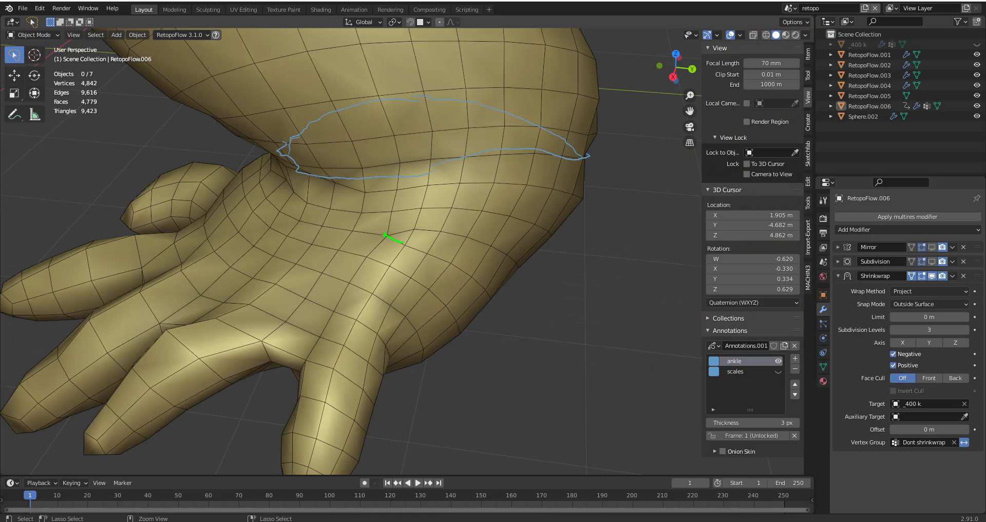
key(Escape)
middle_drag(472, 302, 465, 302)
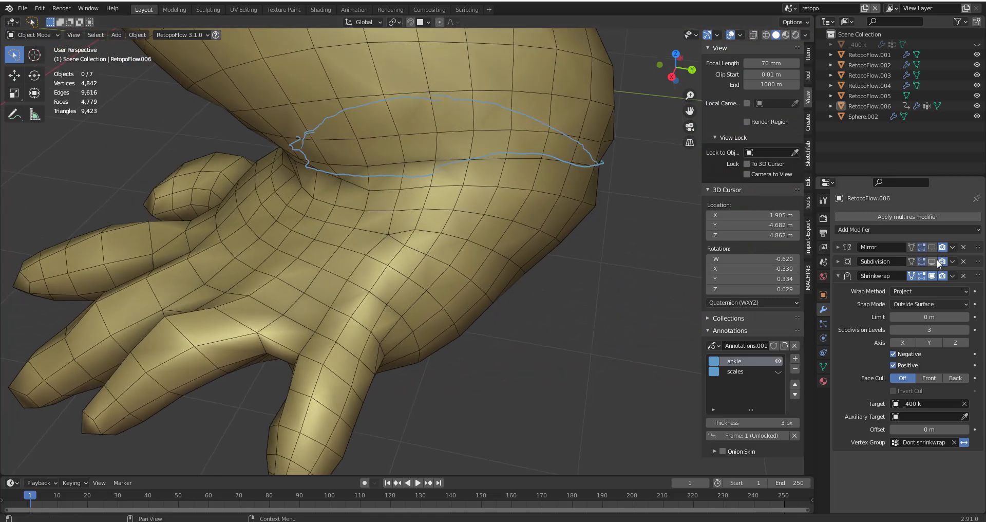
click(932, 261)
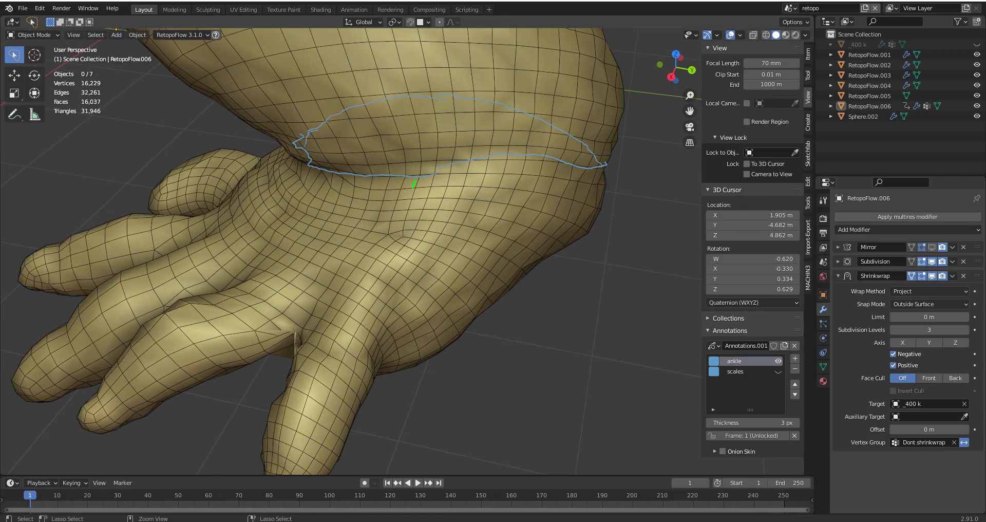
key(ctrl+2)
scroll(458, 247, down, 2)
middle_drag(481, 367, 457, 359)
scroll(511, 316, down, 2)
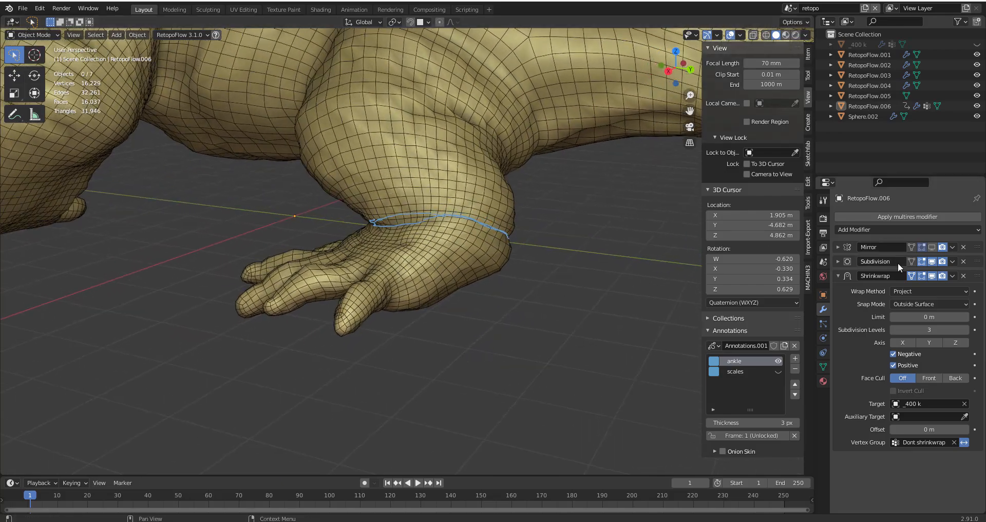
click(932, 261)
middle_drag(525, 313, 453, 232)
- Select the path of ten edges along the lower back of the foot in Edit Mode and bevel it
click(452, 278)
key(Tab)
click(451, 271)
ctrl+click(476, 268)
ctrl+click(415, 270)
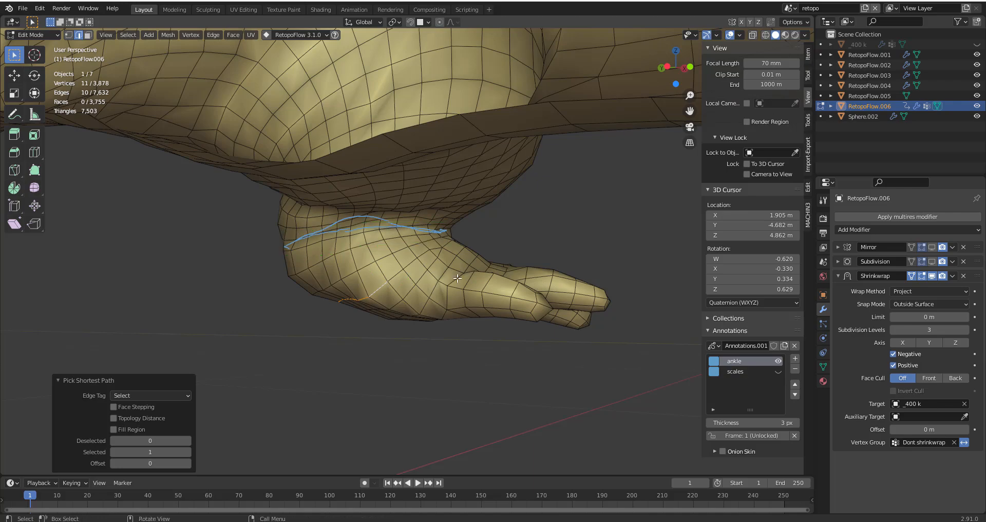
key(ctrl+b)
click(400, 272)
key(ctrl+z)
key(ctrl+z)
key(ctrl+z)
mouse_move(440, 283)
middle_down()
mouse_move(476, 267)
mouse_move(438, 299)
middle_up()
key(Tab)
key(ctrl+Tab)
- Examine the foot and toes from several angles with the subdivision preview on and off
mouse_move(471, 333)
middle_down()
mouse_move(462, 287)
mouse_move(495, 293)
mouse_move(476, 259)
mouse_move(486, 236)
middle_up()
middle_drag(502, 273, 401, 243)
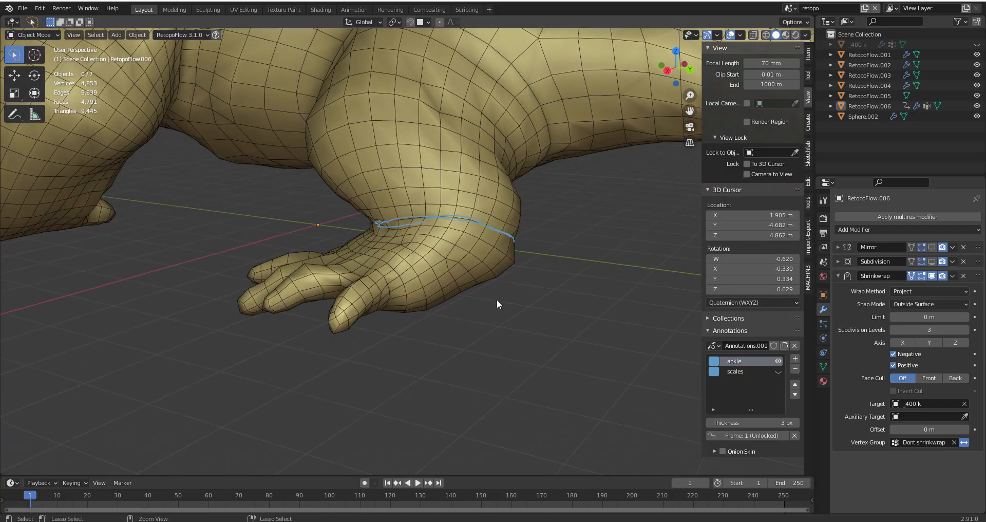
middle_drag(497, 299, 501, 304)
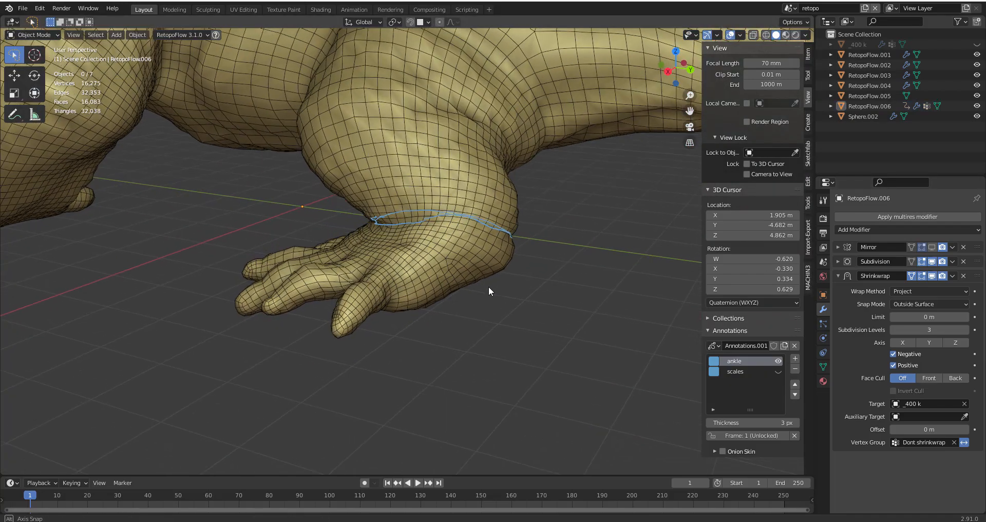
key(a)
key(alt+a)
middle_drag(489, 291, 435, 288)
scroll(435, 288, up, 2)
middle_drag(493, 262, 492, 344)
scroll(499, 280, up, 1)
scroll(524, 303, up, 3)
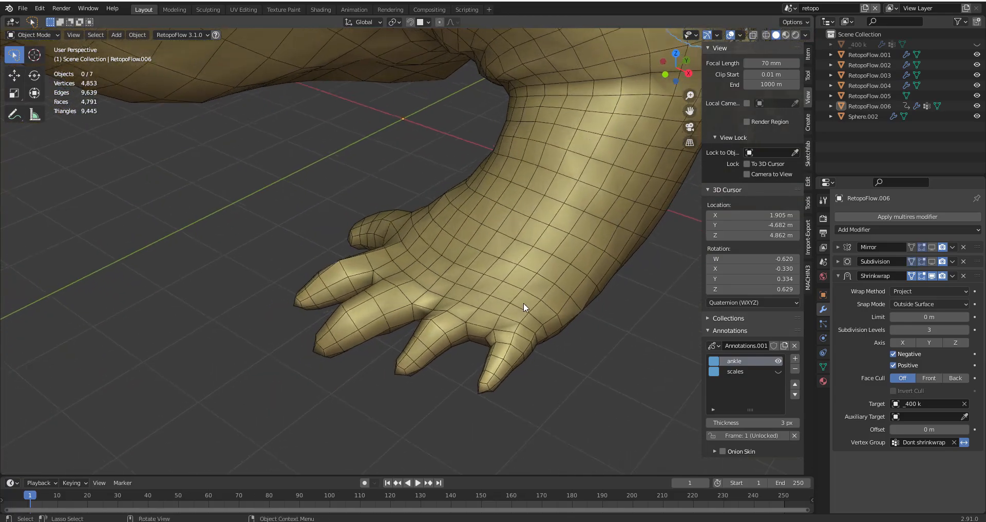
ctrl+middle_drag(497, 308, 494, 304)
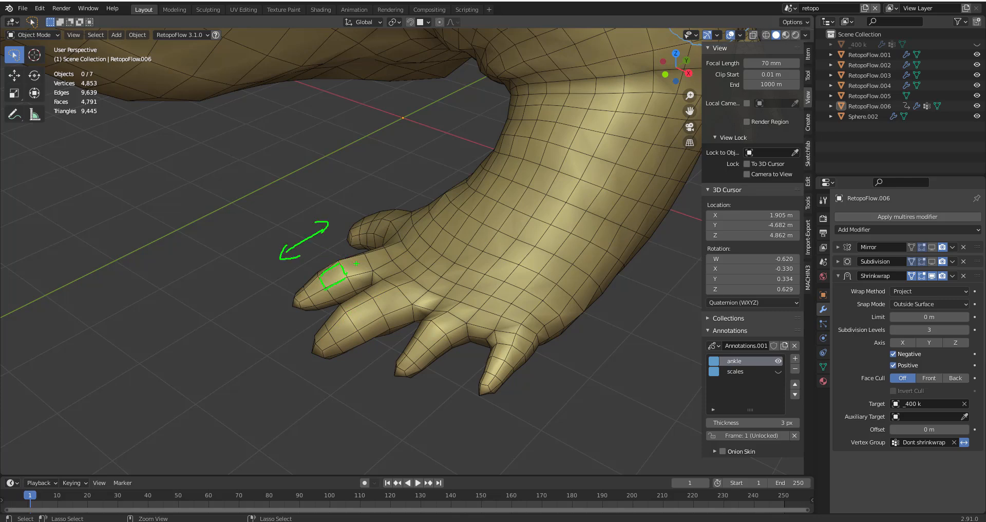
- Select the edge loops around the toes and bevel them, and relax the toes in Sculpt Mode at a 57 px brush radius
middle_drag(397, 298, 352, 247)
click(403, 246)
key(Tab)
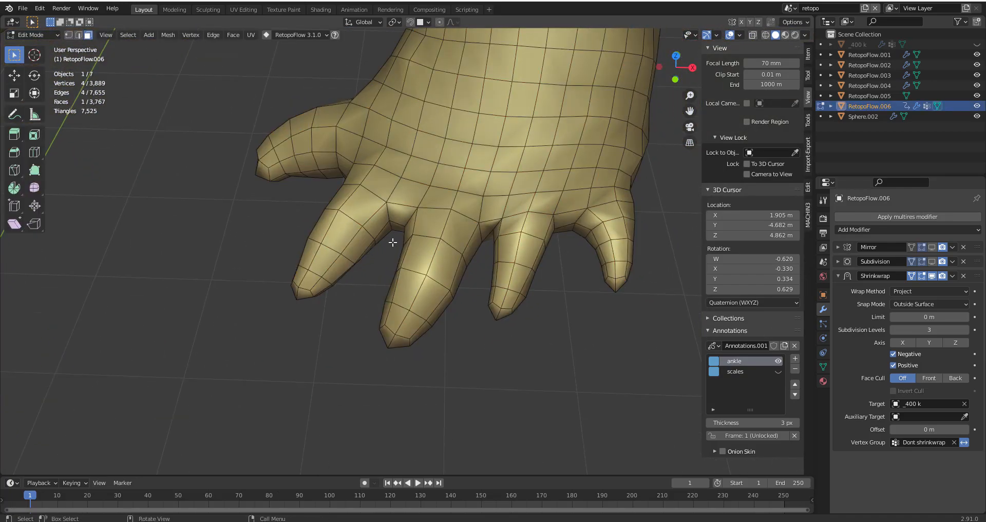
alt+shift+click(414, 277)
middle_drag(415, 277, 399, 264)
alt+shift+click(477, 264)
middle_drag(477, 264, 406, 216)
middle_drag(543, 258, 514, 267)
alt+shift+click(513, 301)
alt+shift+click(515, 300)
mouse_move(513, 301)
middle_down()
mouse_move(488, 298)
mouse_move(500, 317)
mouse_move(514, 308)
middle_up()
alt+shift+click(537, 322)
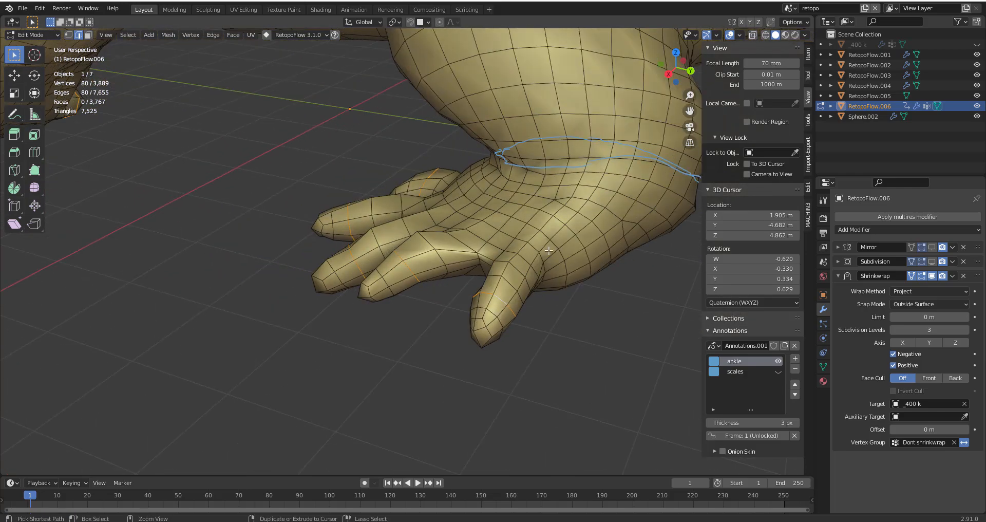
scroll(535, 305, down, 4)
key(ctrl+b)
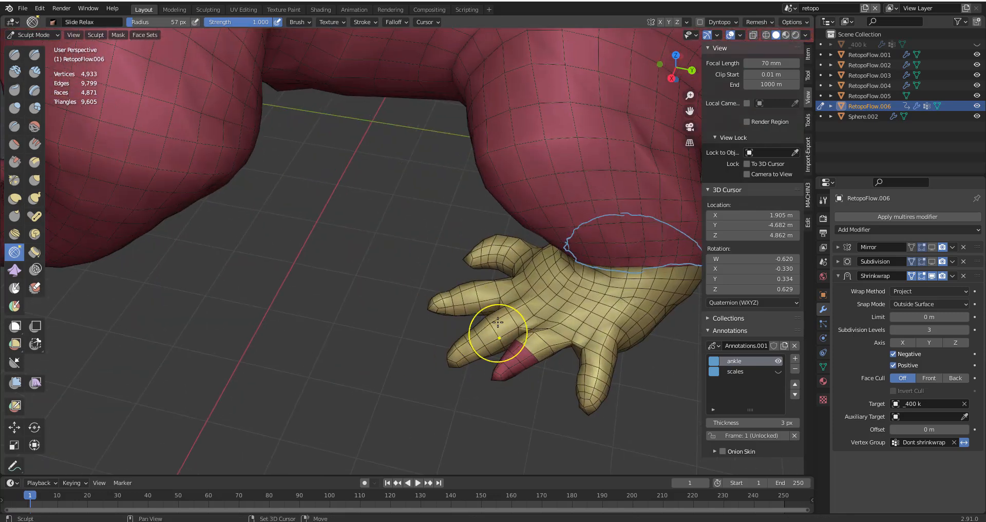
mouse_move(498, 322)
shift+mouse_down()
mouse_move(487, 338)
mouse_move(462, 290)
shift+mouse_up()
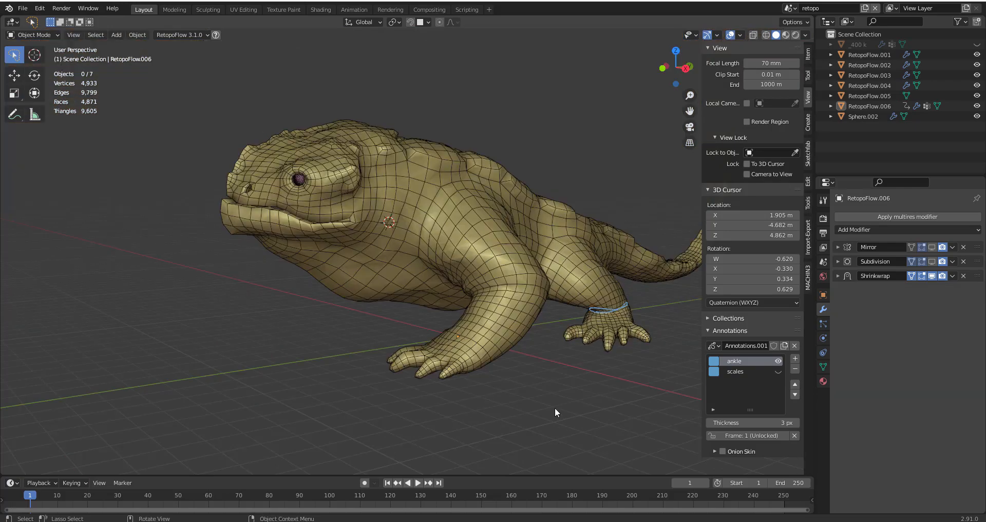
- Compare the whole creature mesh with the Subdivision modifier shown and hidden, and expand the modifier's settings
middle_drag(555, 408, 446, 314)
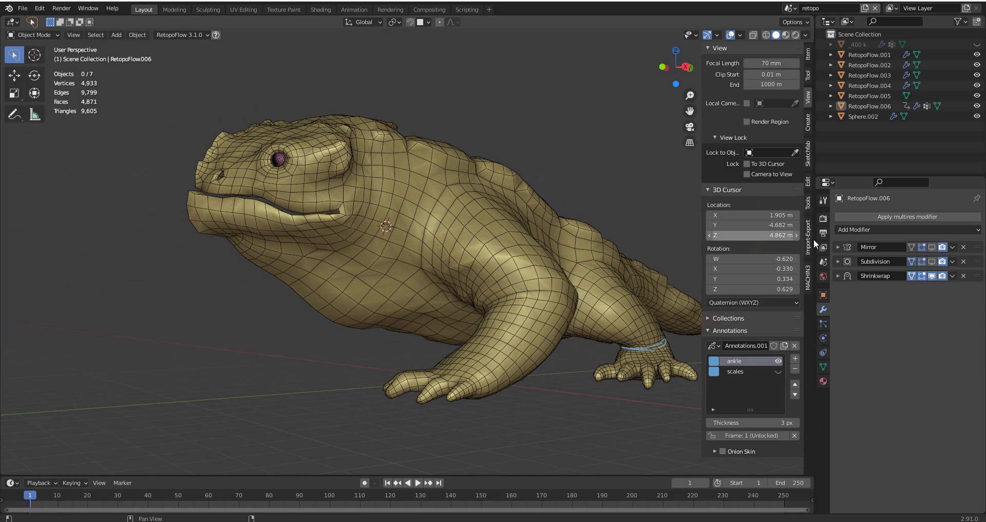
click(932, 261)
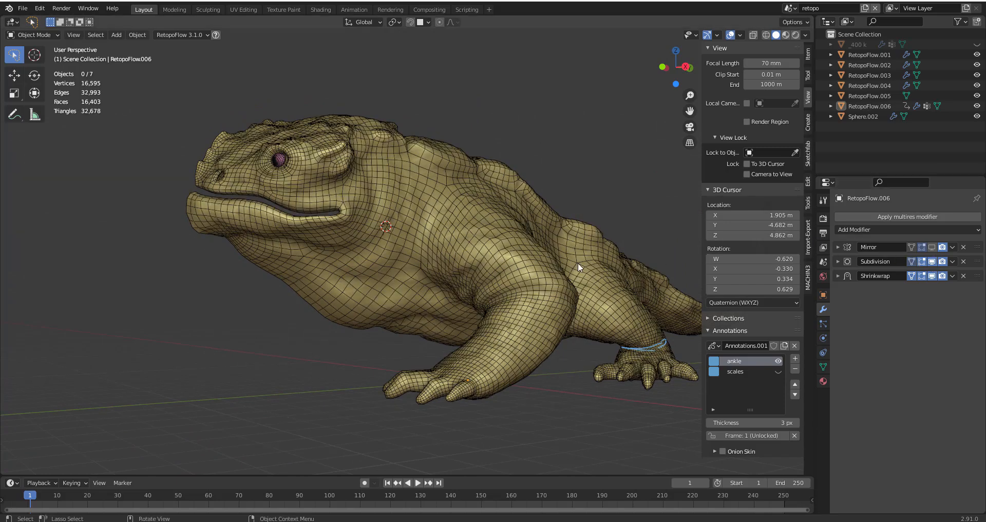
middle_drag(618, 260, 543, 276)
click(838, 261)
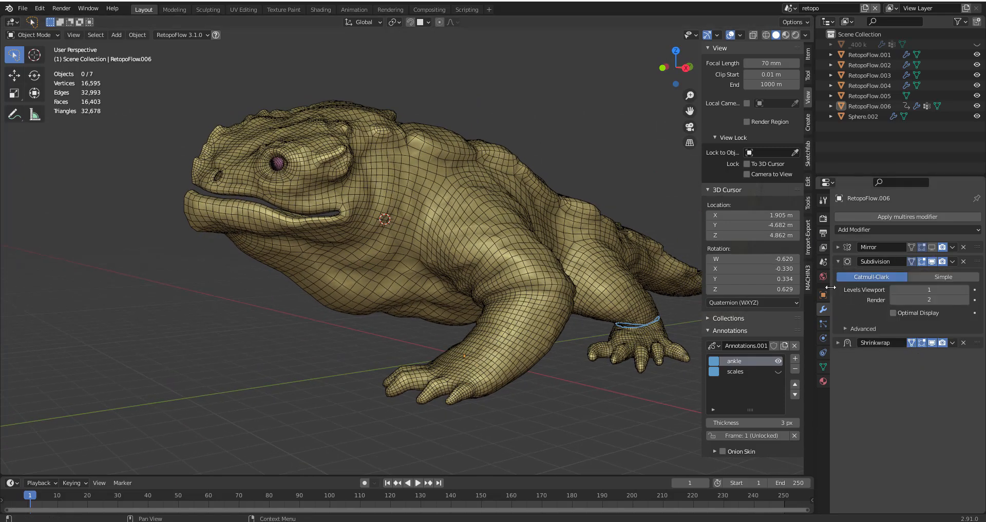
middle_drag(492, 264, 486, 258)
click(932, 261)
middle_drag(537, 302, 517, 333)
scroll(495, 349, down, 4)
scroll(525, 272, up, 4)
key(a)
key(a)
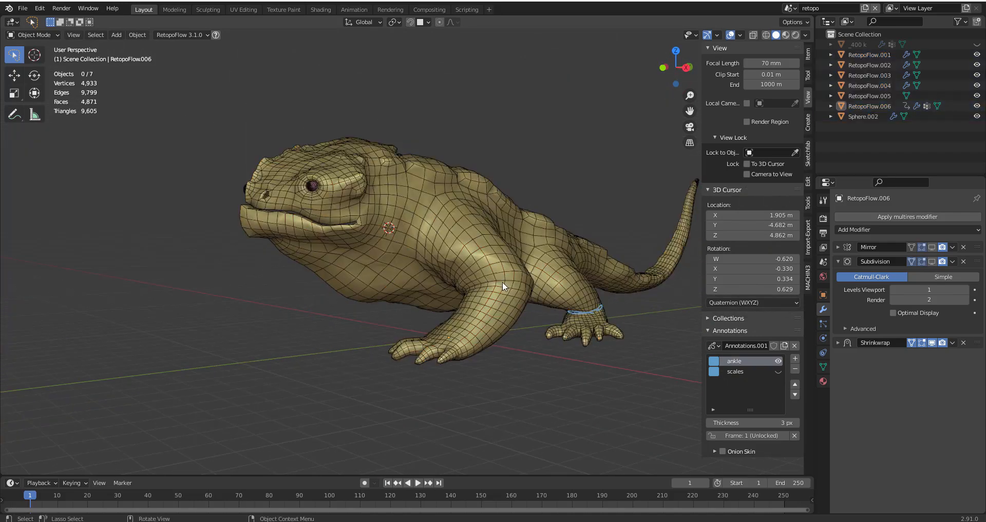
- Examine the head, the inside of the mesh and the mouth area with and without subdivision
middle_drag(503, 283, 501, 282)
middle_drag(297, 317, 317, 267)
scroll(356, 291, up, 2)
mouse_move(399, 256)
middle_down()
mouse_move(379, 264)
mouse_move(403, 266)
mouse_move(348, 281)
mouse_move(406, 271)
mouse_move(411, 247)
middle_up()
middle_drag(411, 246, 399, 247)
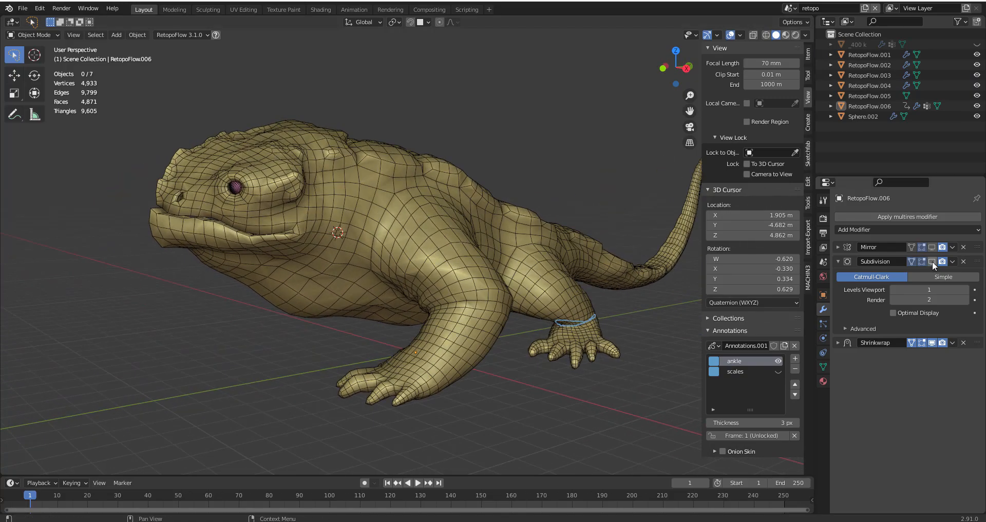
click(932, 261)
middle_drag(621, 267, 421, 263)
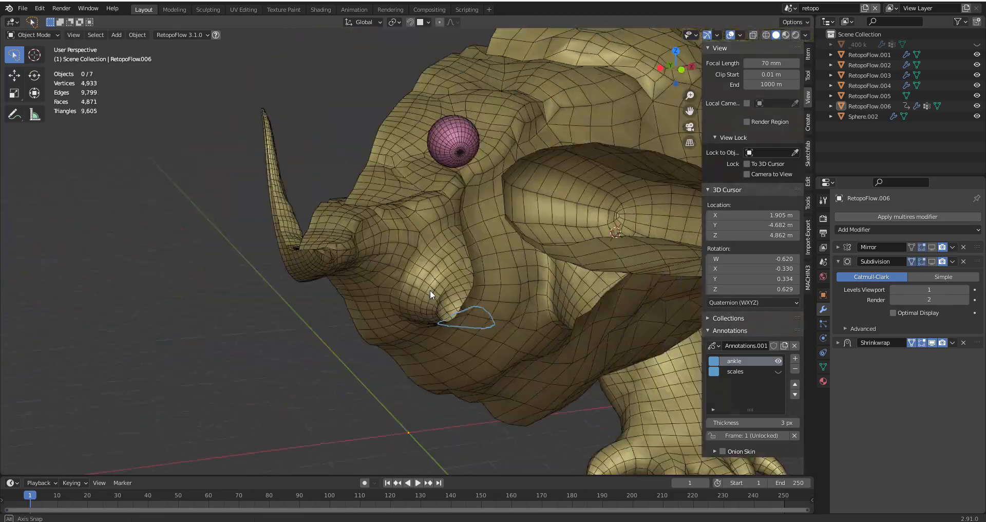
middle_drag(430, 290, 178, 334)
scroll(411, 272, up, 4)
middle_drag(452, 273, 347, 283)
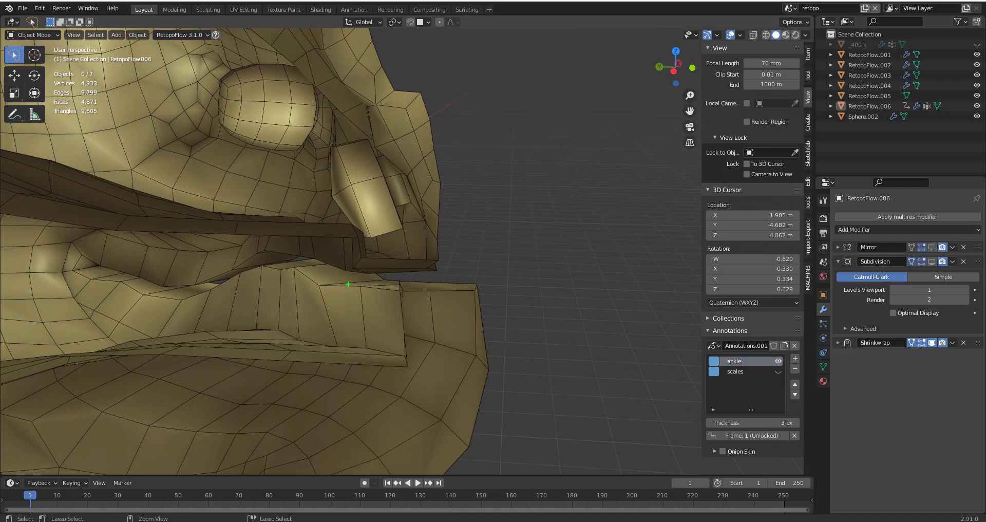
mouse_move(465, 303)
middle_down()
mouse_move(457, 285)
mouse_move(419, 300)
mouse_move(432, 296)
middle_up()
click(933, 262)
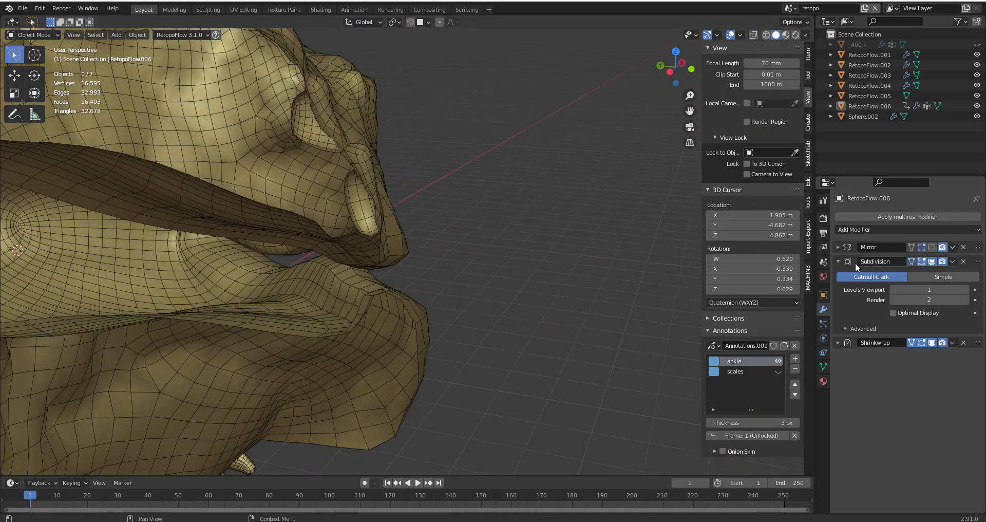
middle_drag(504, 297, 318, 288)
scroll(415, 314, down, 4)
shift+middle_drag(517, 346, 164, 229)
scroll(311, 317, down, 5)
middle_drag(311, 317, 347, 325)
scroll(346, 324, up, 1)
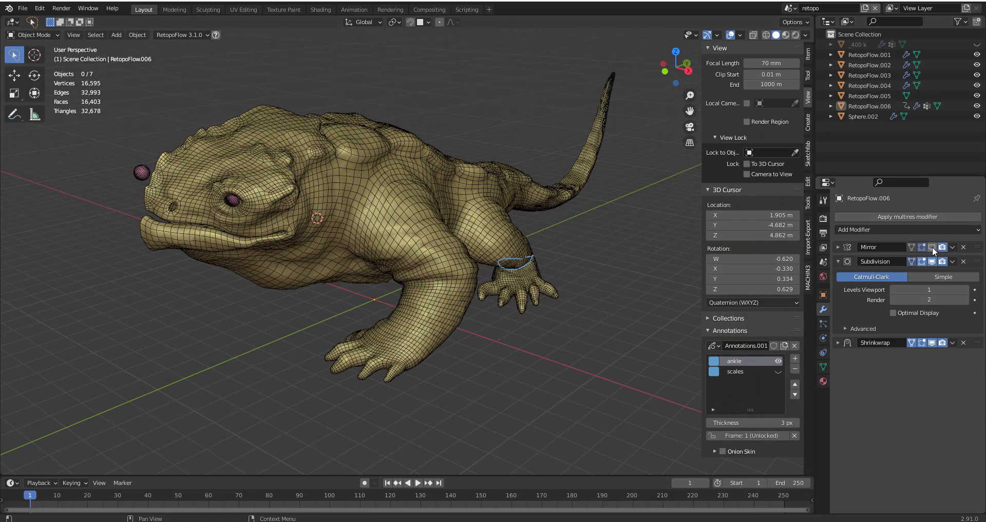
- Show the Mirror modifier in the viewport and apply it to the creature mesh
click(933, 248)
click(845, 249)
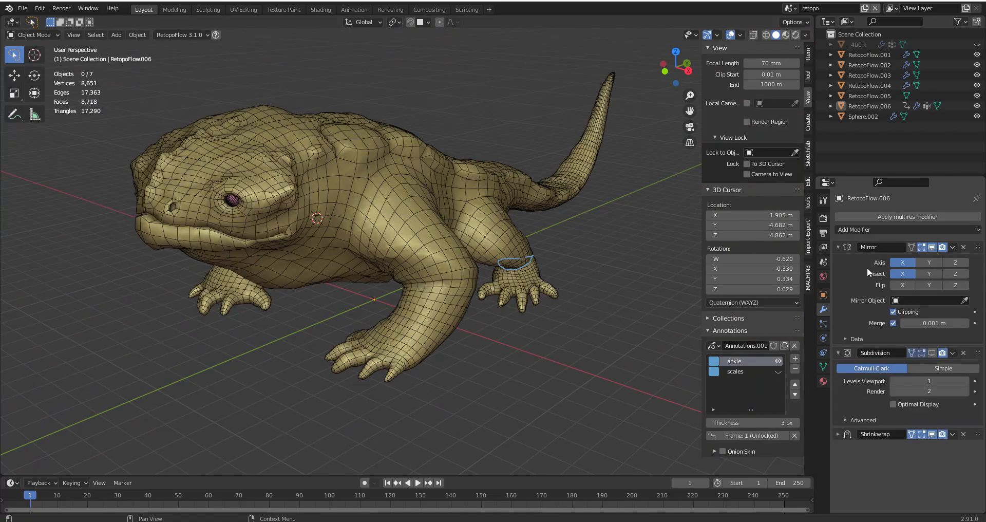
middle_drag(431, 245, 915, 277)
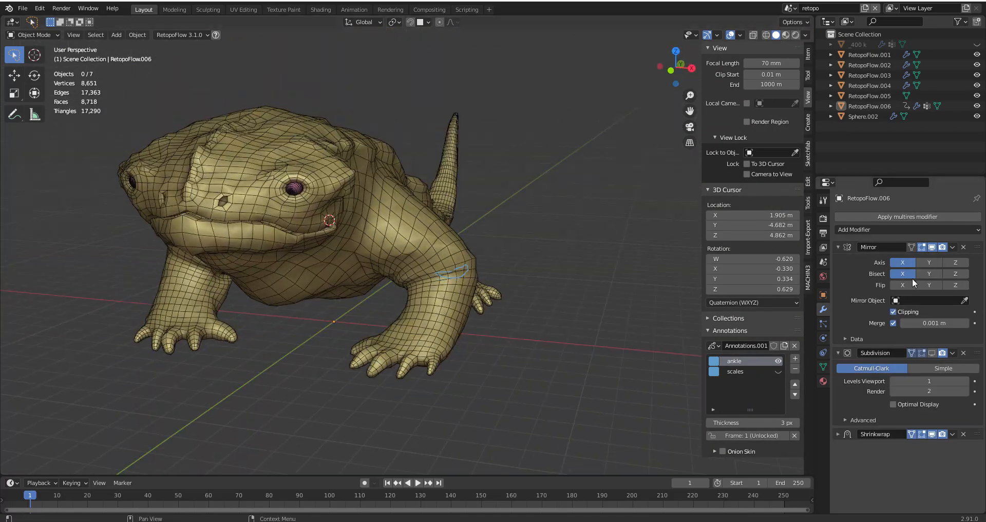
click(952, 247)
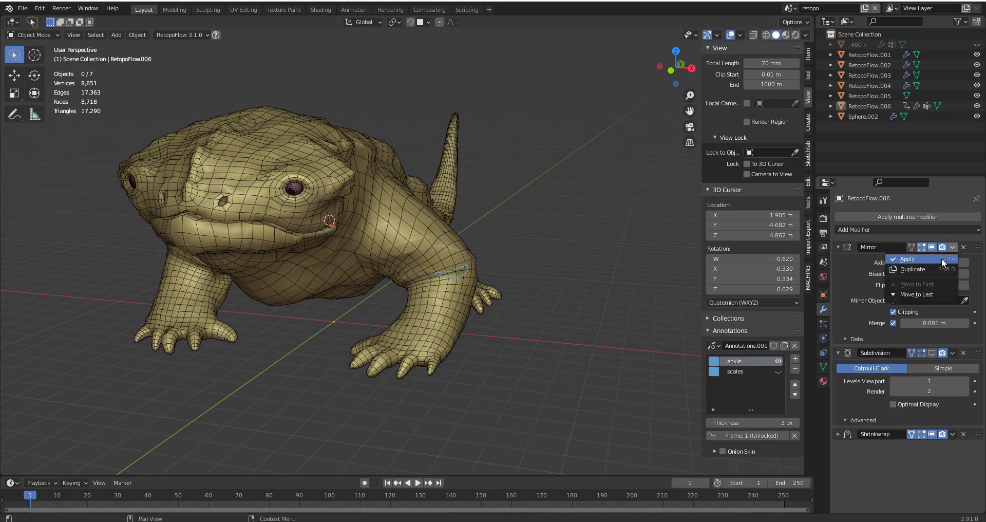
click(942, 258)
- Run Select Boundary Loop on the whole mesh in Edit Mode and check the mesh for open edges
key(Tab)
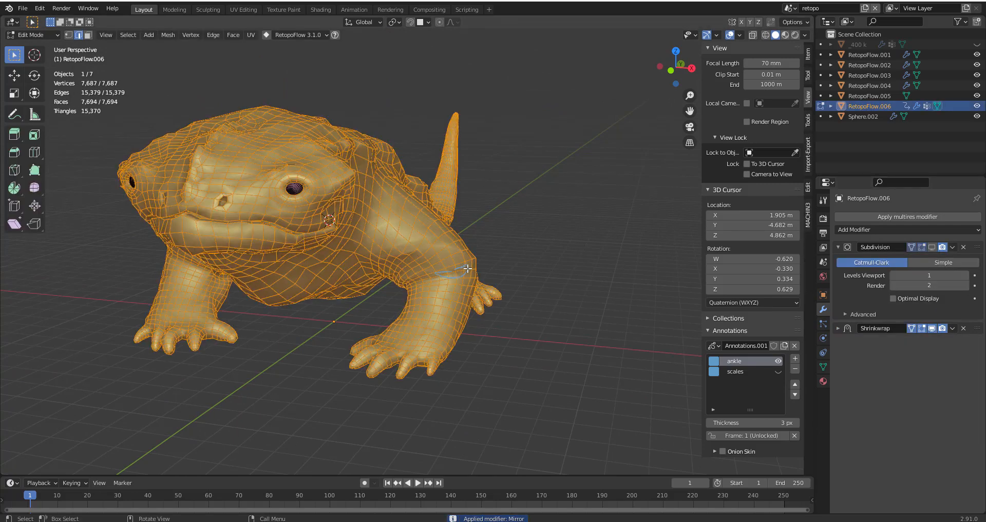
key(F3)
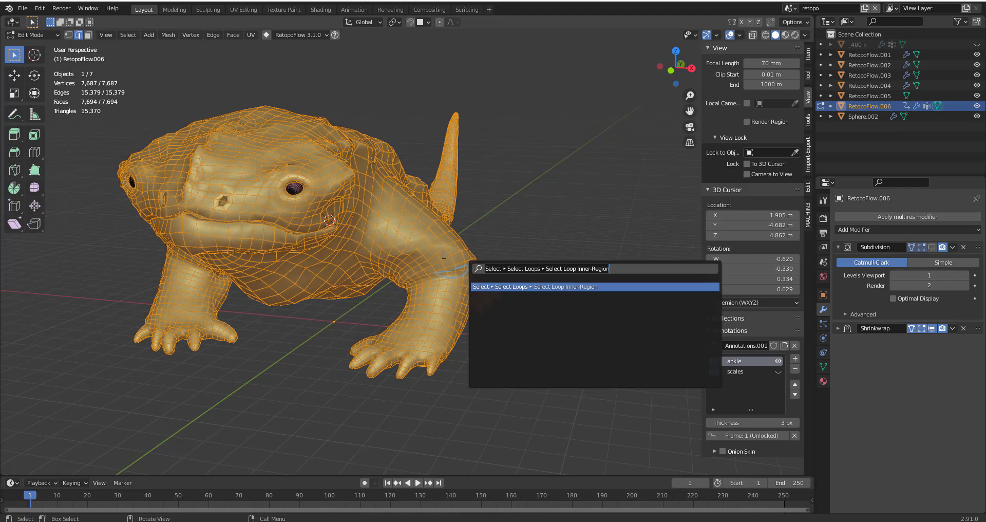
text(bound)
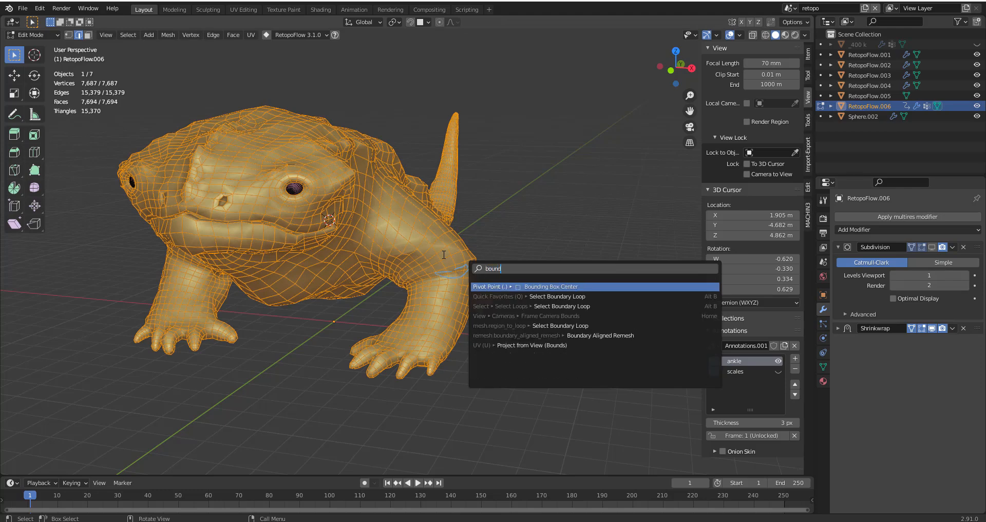
key(Down)
key(Return)
key(alt+z)
mouse_move(411, 324)
middle_down()
mouse_move(400, 326)
mouse_move(411, 297)
mouse_move(375, 282)
mouse_move(426, 287)
mouse_move(409, 289)
mouse_move(406, 269)
mouse_move(372, 266)
middle_up()
key(z)
click(425, 300)
key(Tab)
click(429, 270)
middle_drag(441, 263, 426, 279)
key(Tab)
key(Tab)
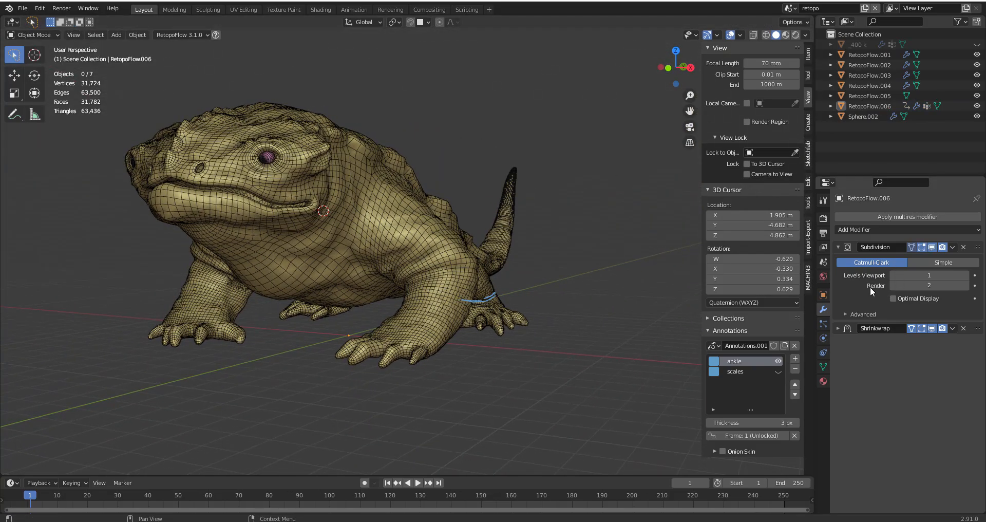
- Set the Subdivision modifier to Simple and disable it for rendering
click(942, 262)
click(945, 247)
click(952, 247)
middle_drag(431, 293, 362, 297)
key(a)
key(alt+a)
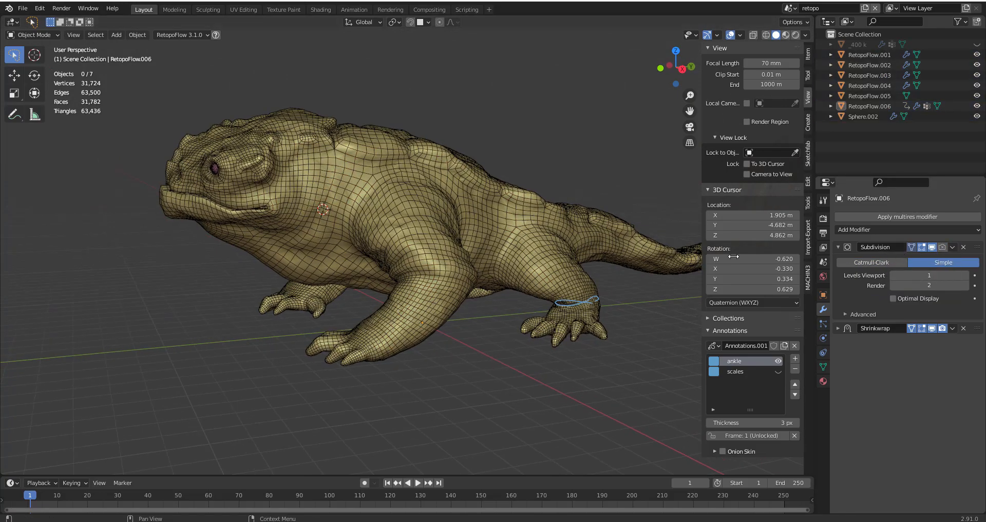
- Select the creature mesh and duplicate it in place
middle_drag(476, 289, 427, 288)
click(434, 285)
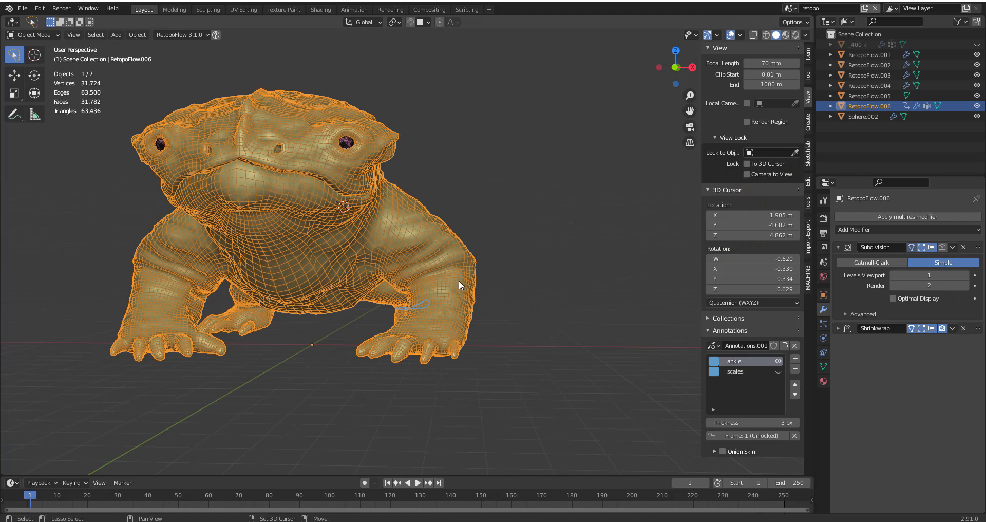
key(shift+d)
key(Escape)
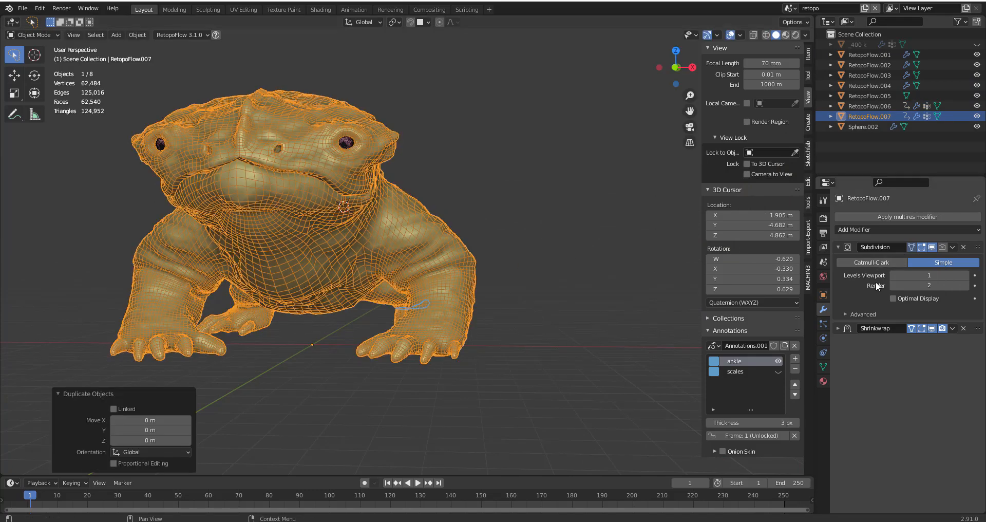
- Apply the duplicate's Subdivision modifier and convert its visual geometry to mesh to bake in the Shrinkwrap
key(ctrl+x)
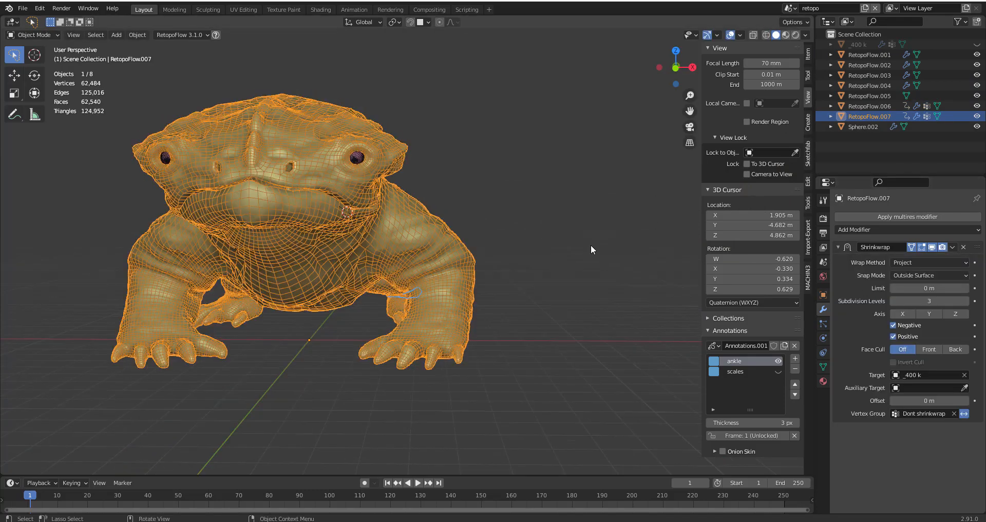
key(ctrl+a)
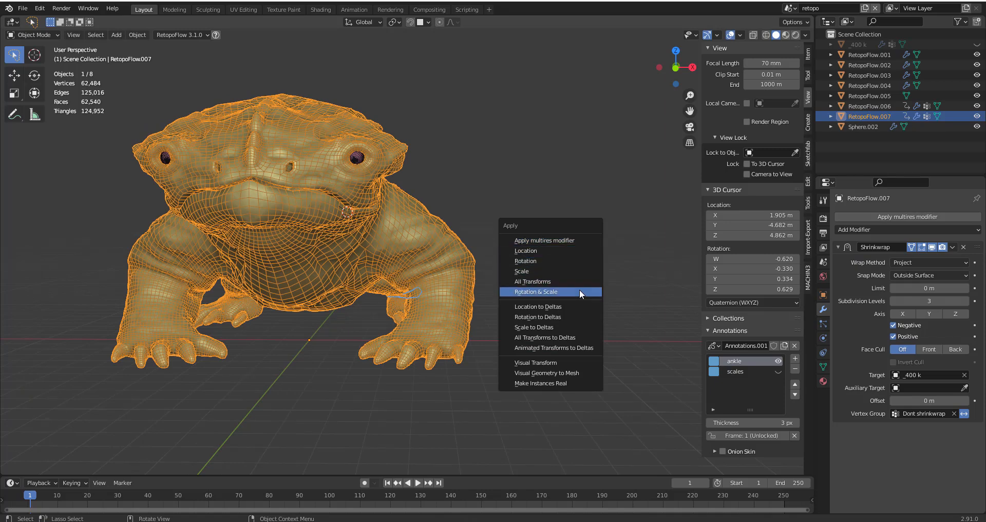
click(556, 375)
- Move the duplicate creature along the X axis beside the original, then deselect it and compare both meshes
key(g)
key(x)
click(645, 328)
shift+middle_drag(645, 328, 427, 336)
key(g)
key(x)
click(496, 319)
key(alt+a)
middle_drag(496, 318, 400, 298)
click(454, 284)
key(alt+a)
middle_drag(427, 304, 458, 270)
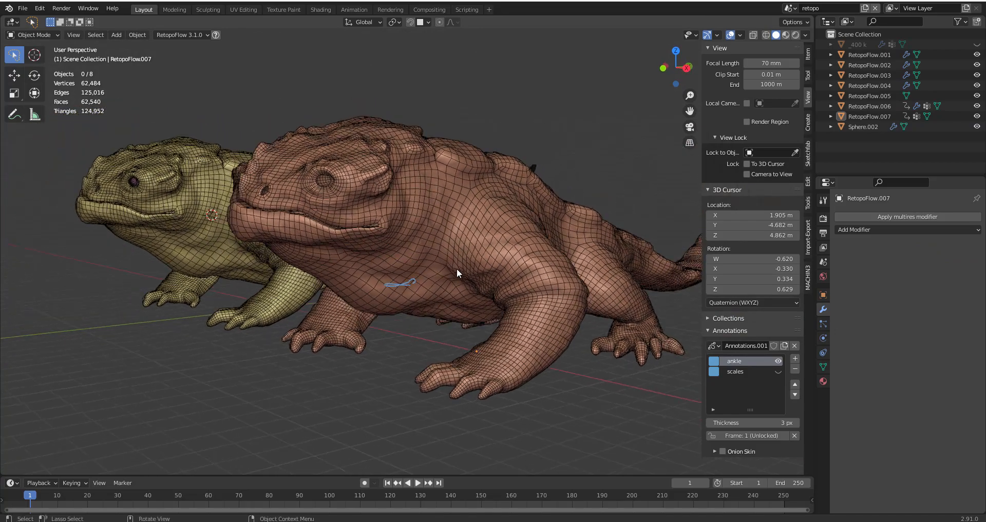
- Add a Multiresolution modifier to the duplicate creature mesh and rebuild its subdivisions
click(463, 286)
click(891, 229)
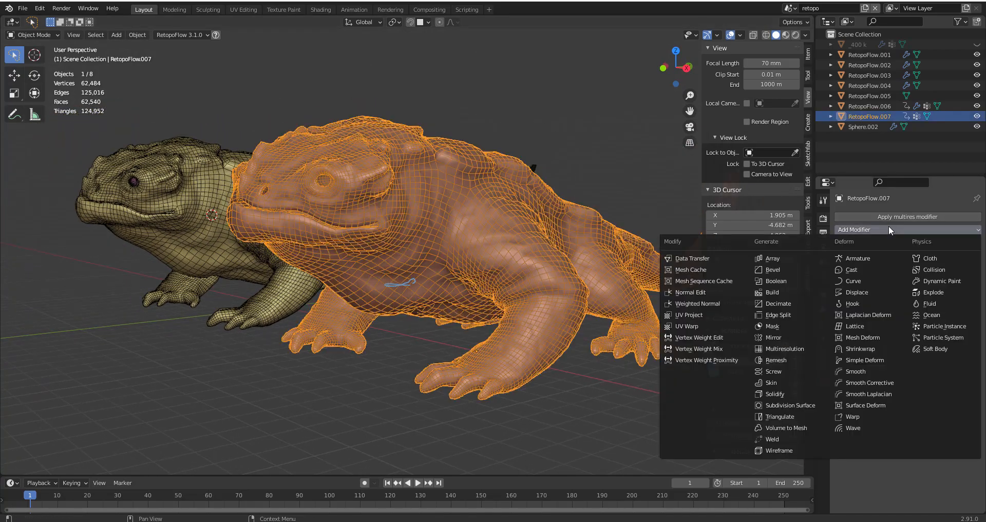
click(803, 347)
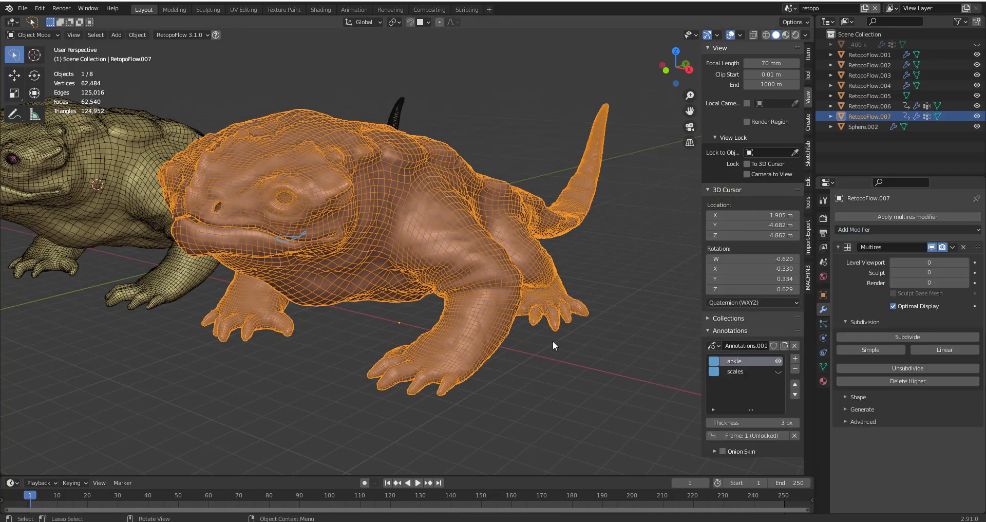
click(846, 398)
click(856, 429)
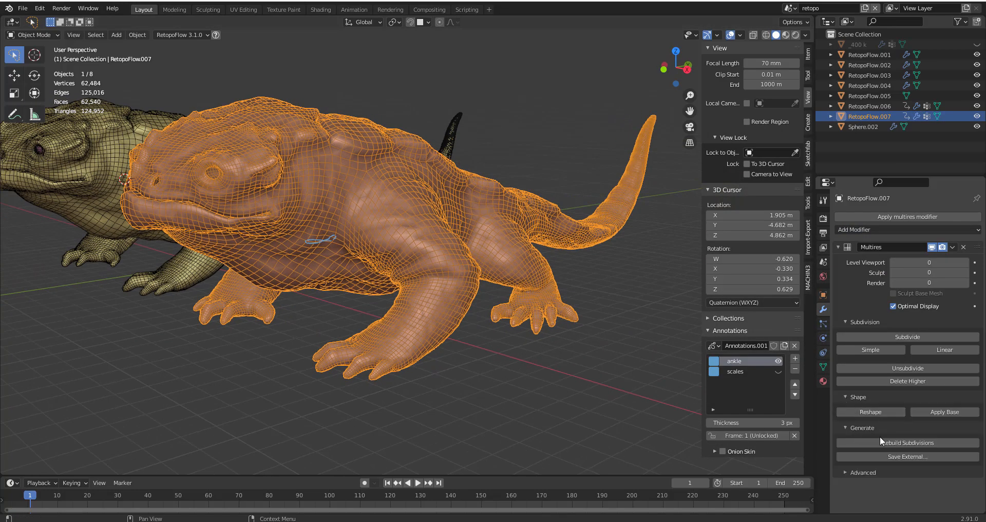
click(896, 442)
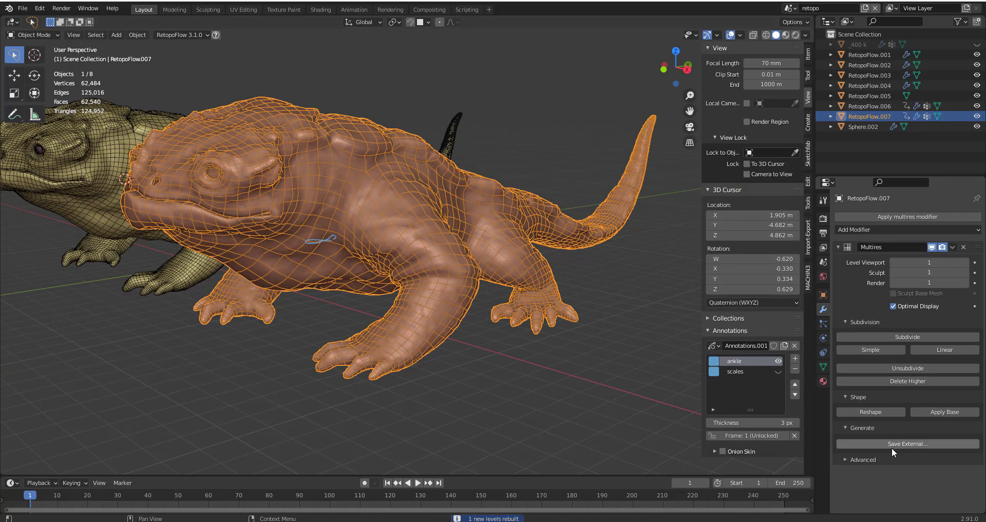
- Toggle the Multires modifier's viewport display, delete the duplicate creature, and inspect the original mesh
click(932, 248)
click(463, 294)
middle_drag(499, 309, 529, 301)
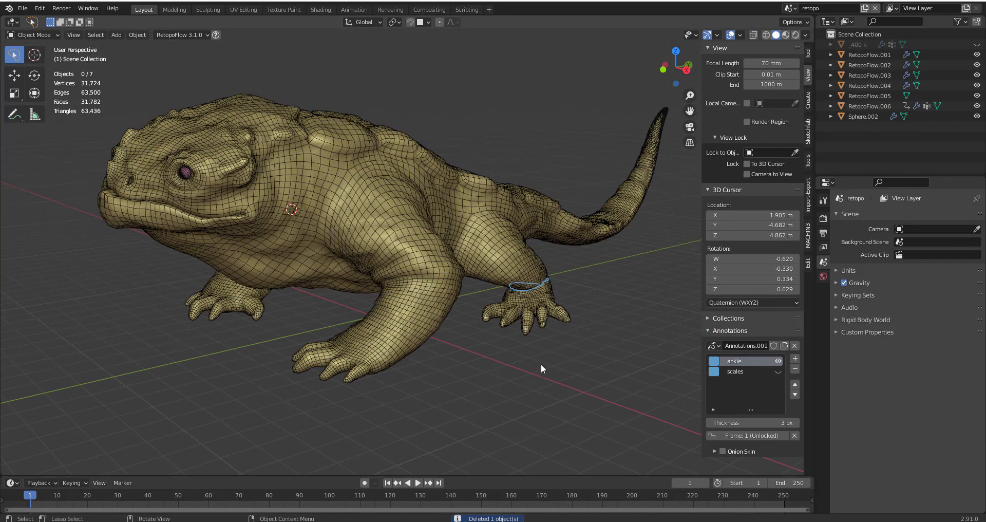
middle_drag(551, 368, 539, 346)
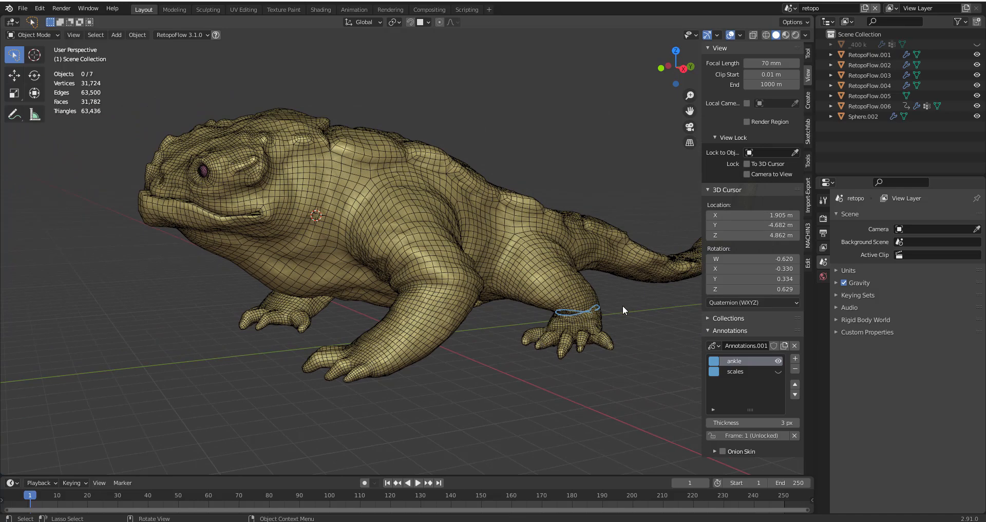